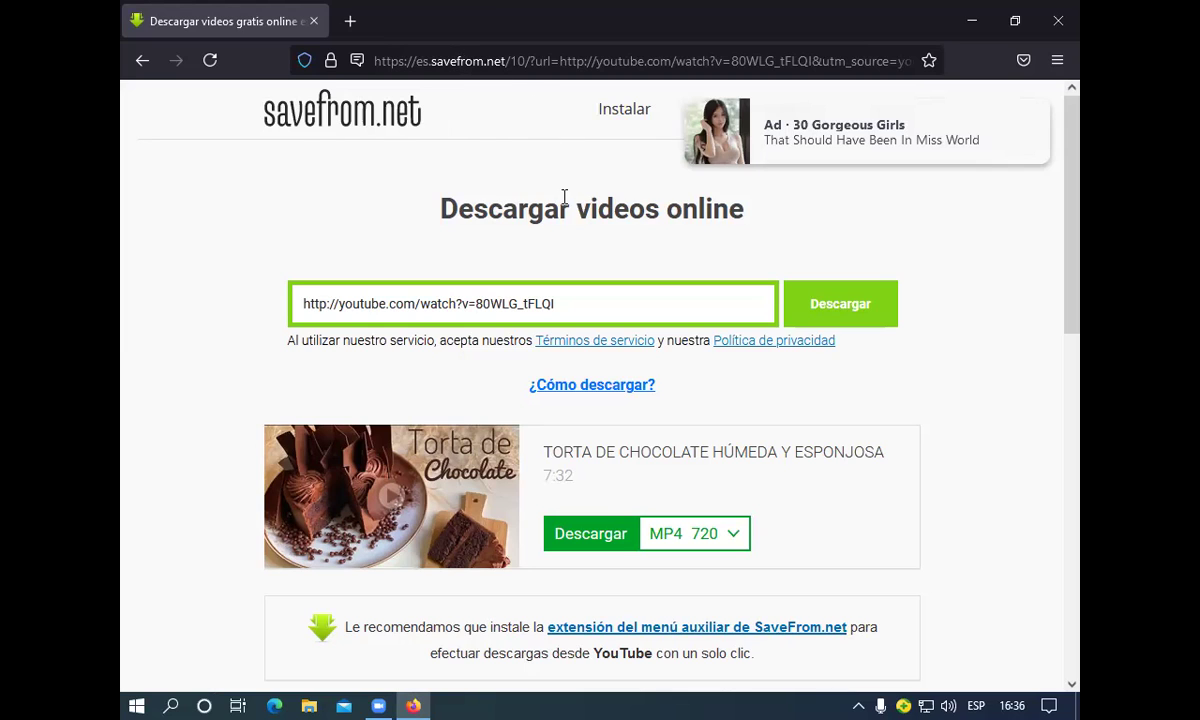
Download the chocolate cake video (7:32) in MP4 720 from the video card
{"action": "scroll", "coordinate": [1030, 347], "scroll_direction": "down", "scroll_amount": 2}
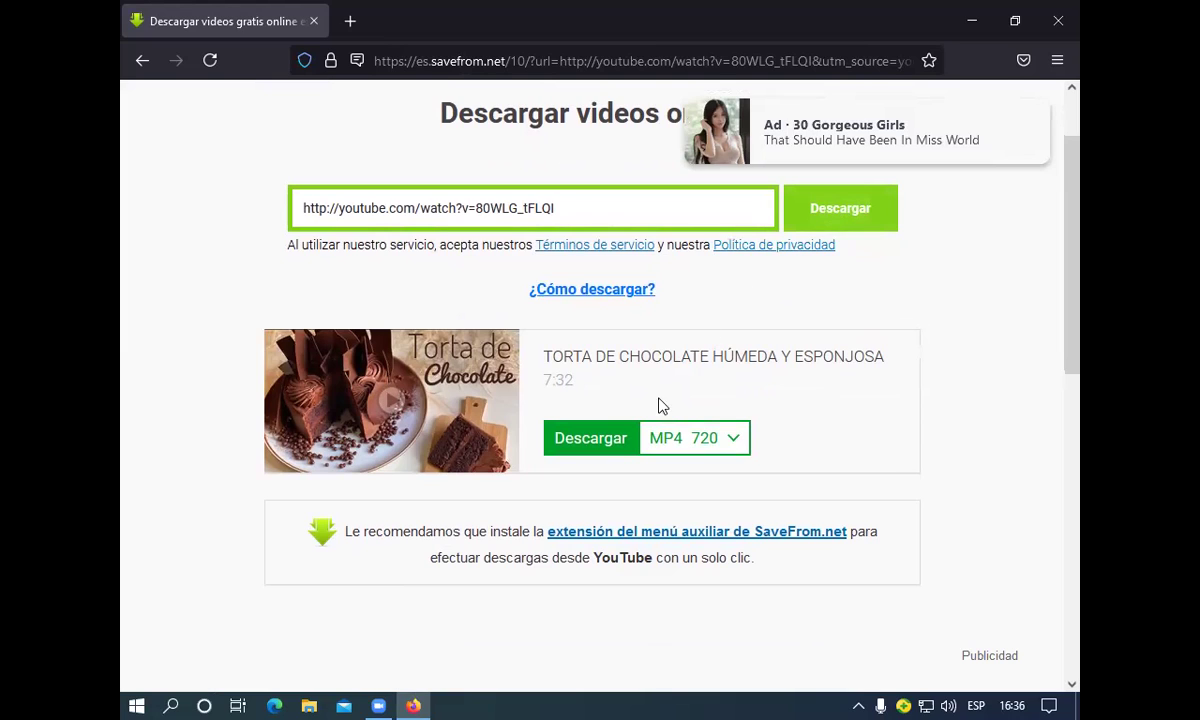
{"action": "left_click", "coordinate": [587, 442]}
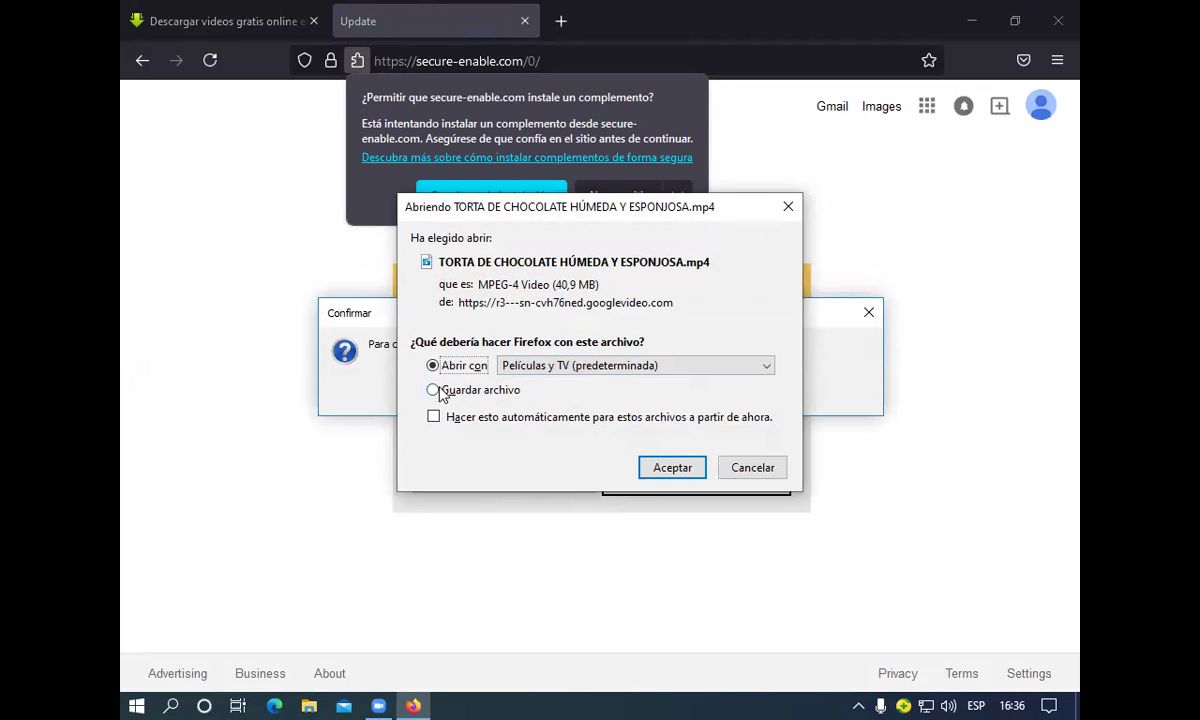
Choose Guardar archivo and confirm to save the 40,9 MB MP4 file
{"action": "left_click", "coordinate": [433, 391]}
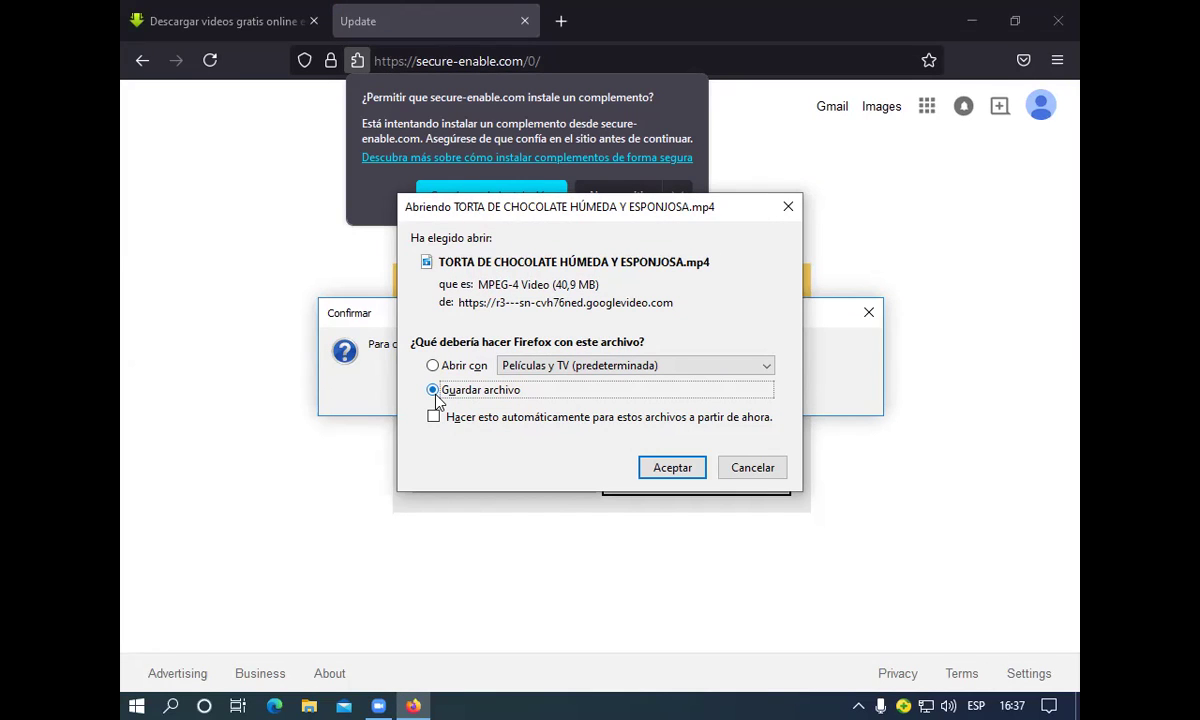
{"action": "left_click", "coordinate": [665, 470]}
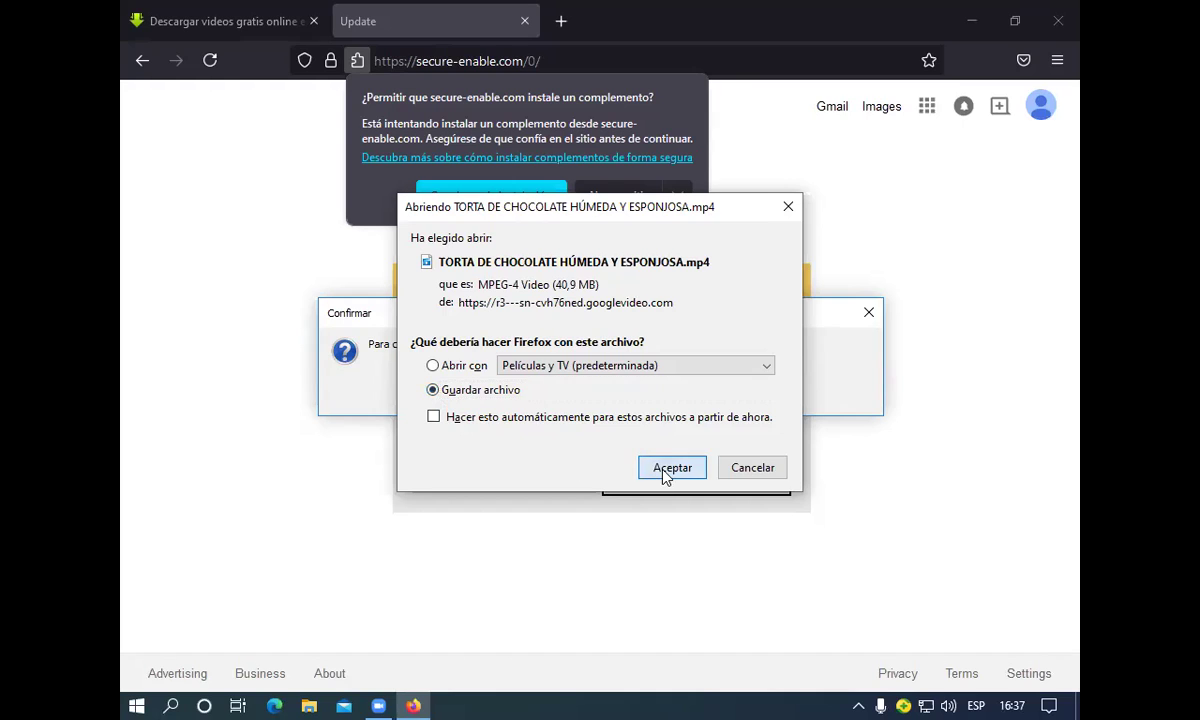
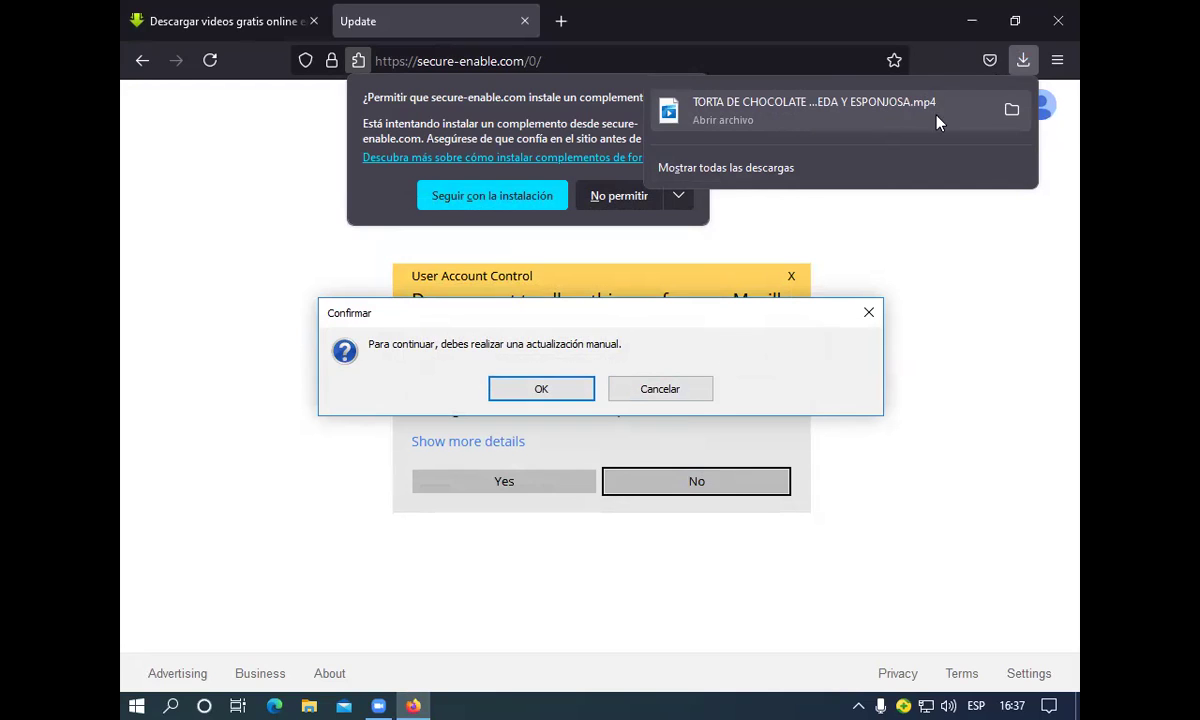
Show the downloaded TORTA DE CHOCOLATE MP4 in its Descargas folder in File Explorer
{"action": "left_click", "coordinate": [1010, 112]}
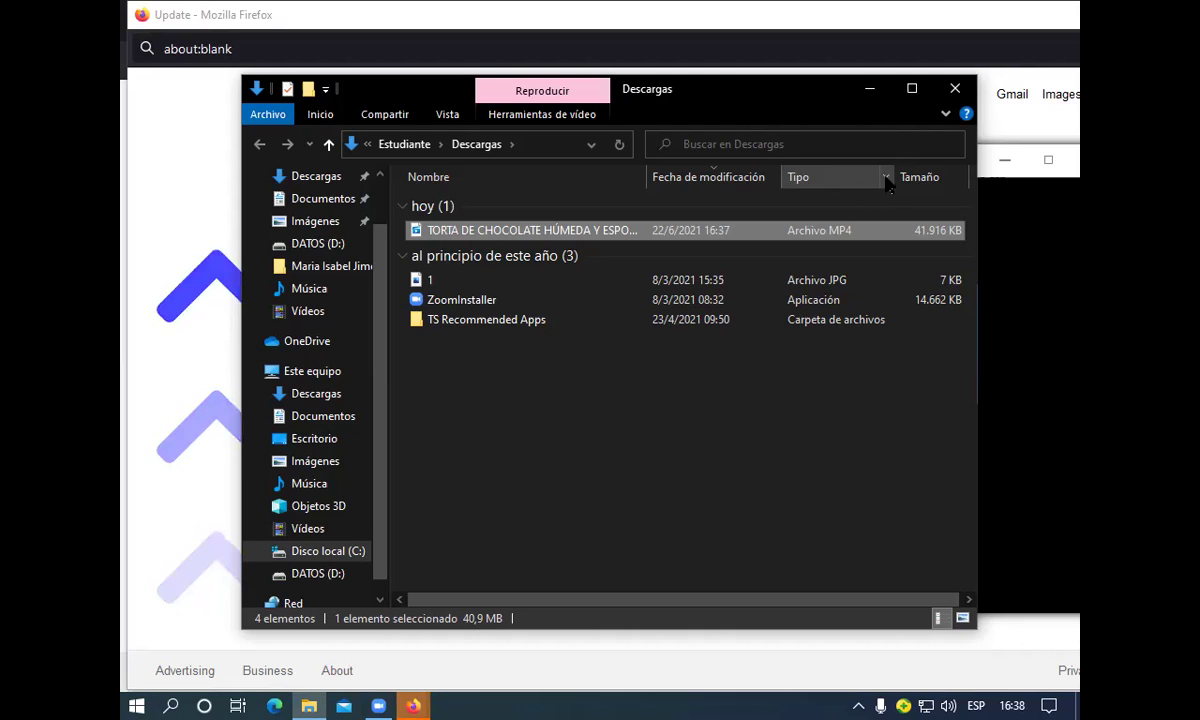
Sort the Descargas file list by the Tipo column
{"action": "left_click", "coordinate": [886, 178]}
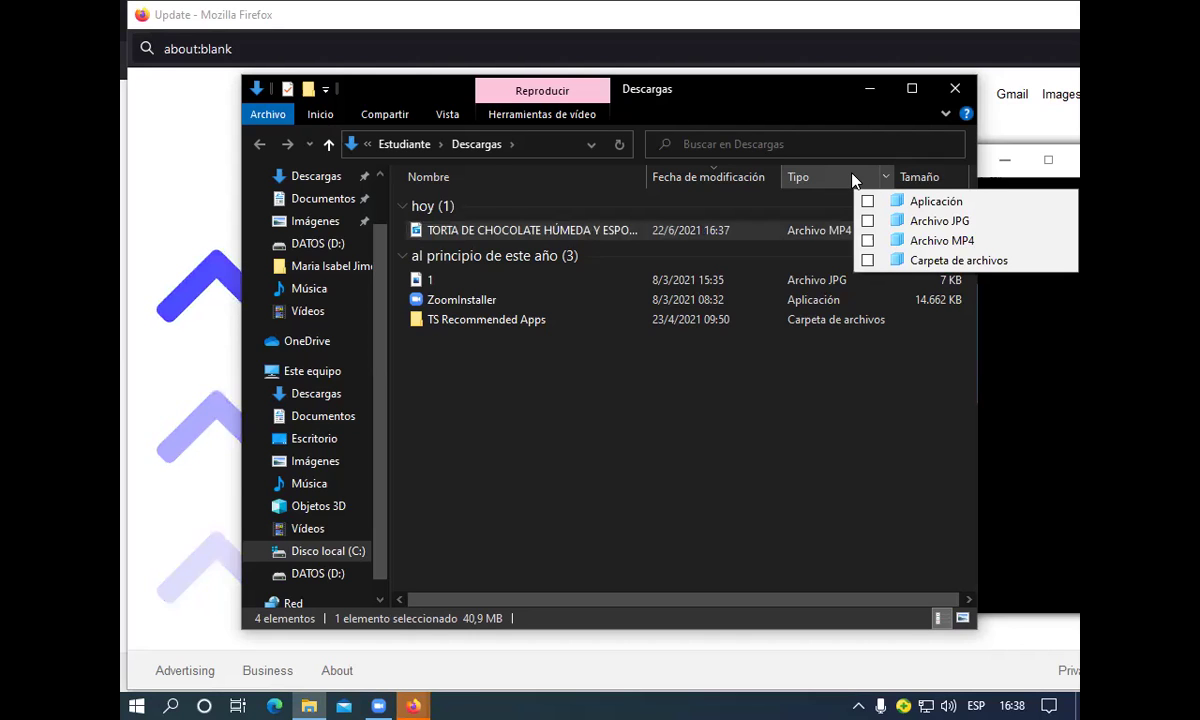
{"action": "left_click", "coordinate": [852, 179]}
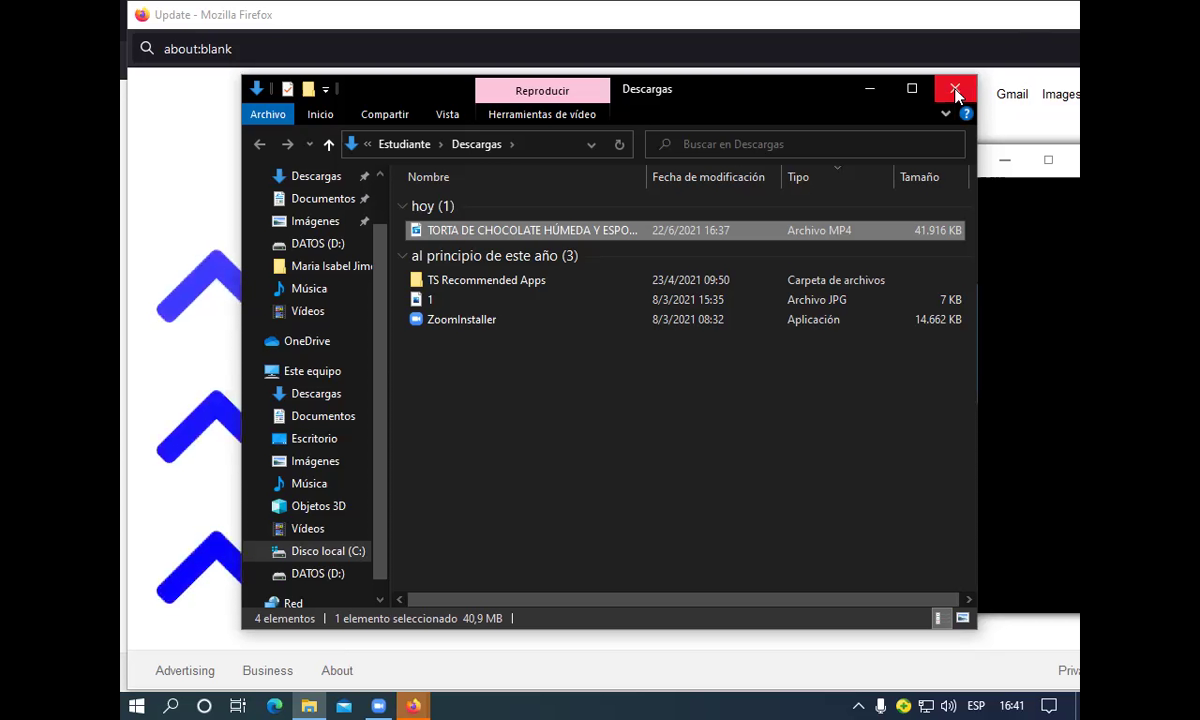
Minimize File Explorer and bring up the Firefox window previews from the taskbar
{"action": "left_click", "coordinate": [869, 90]}
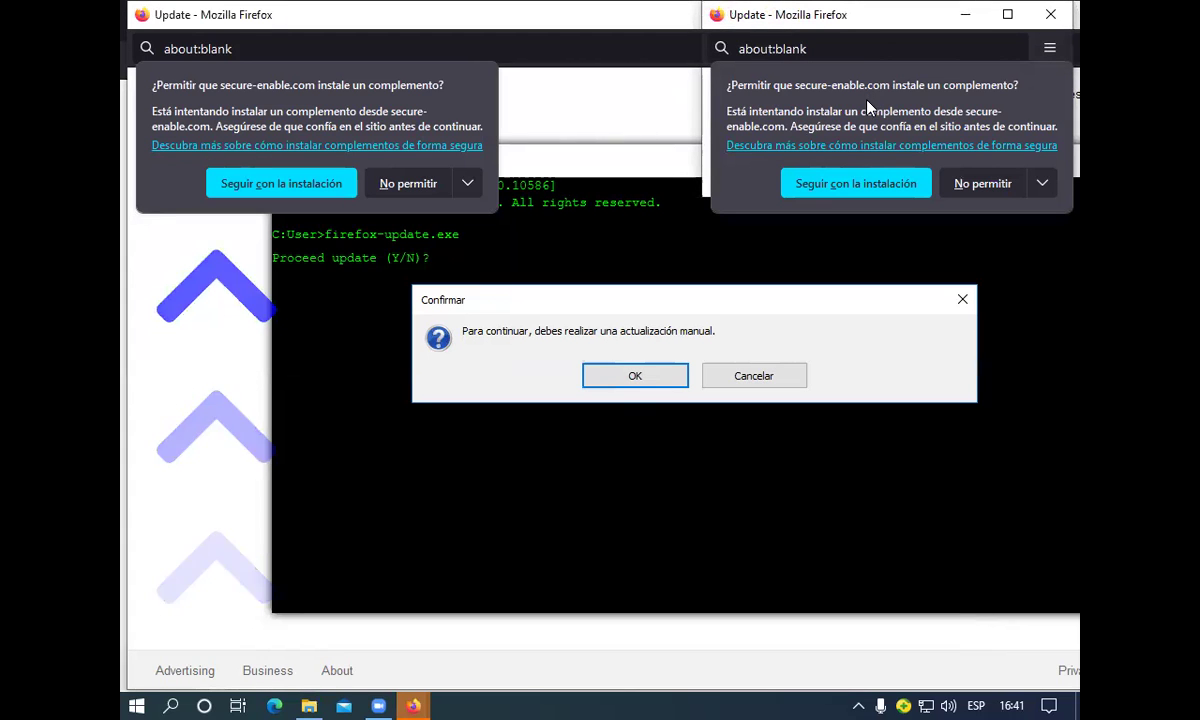
{"action": "mouse_move", "coordinate": [435, 698]}
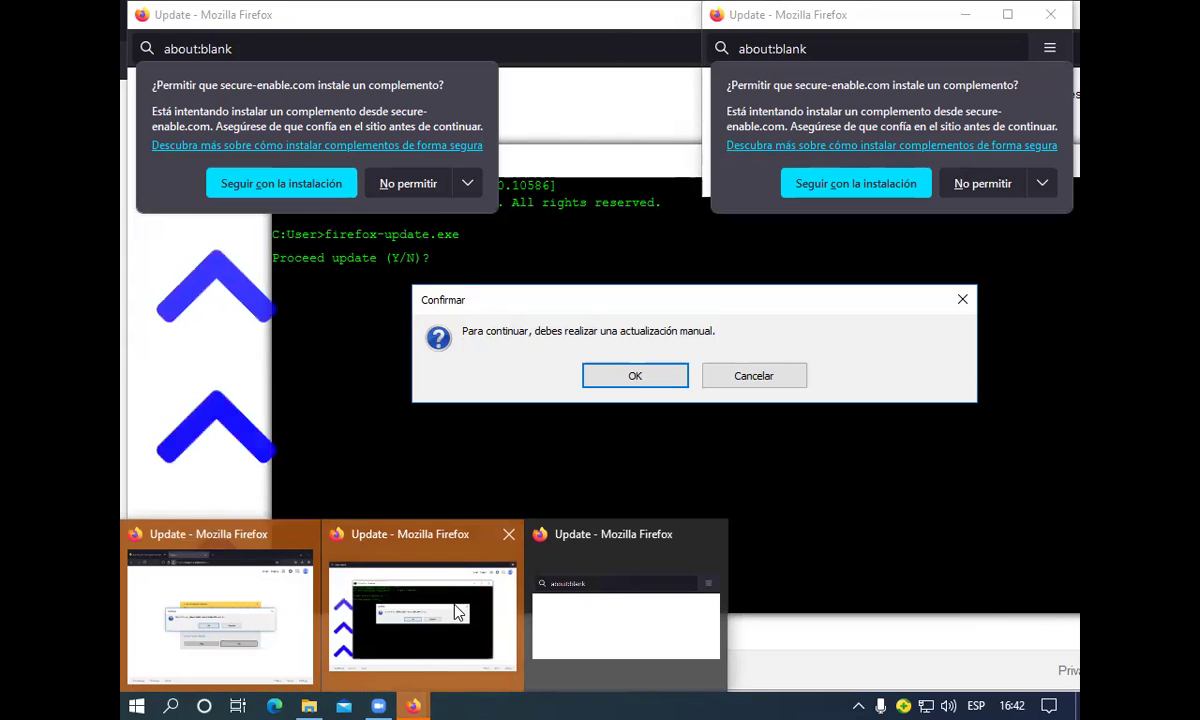
Close two extra fake-update Firefox windows from the taskbar previews
{"action": "left_click", "coordinate": [509, 534]}
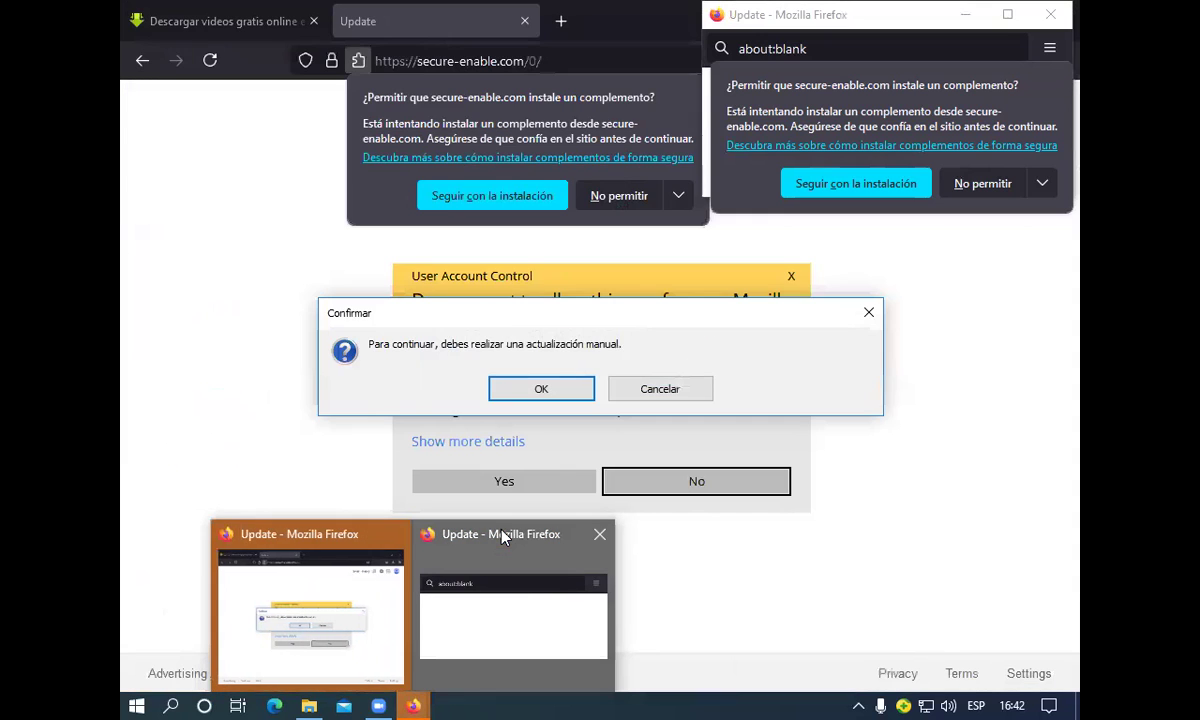
{"action": "left_click", "coordinate": [594, 534]}
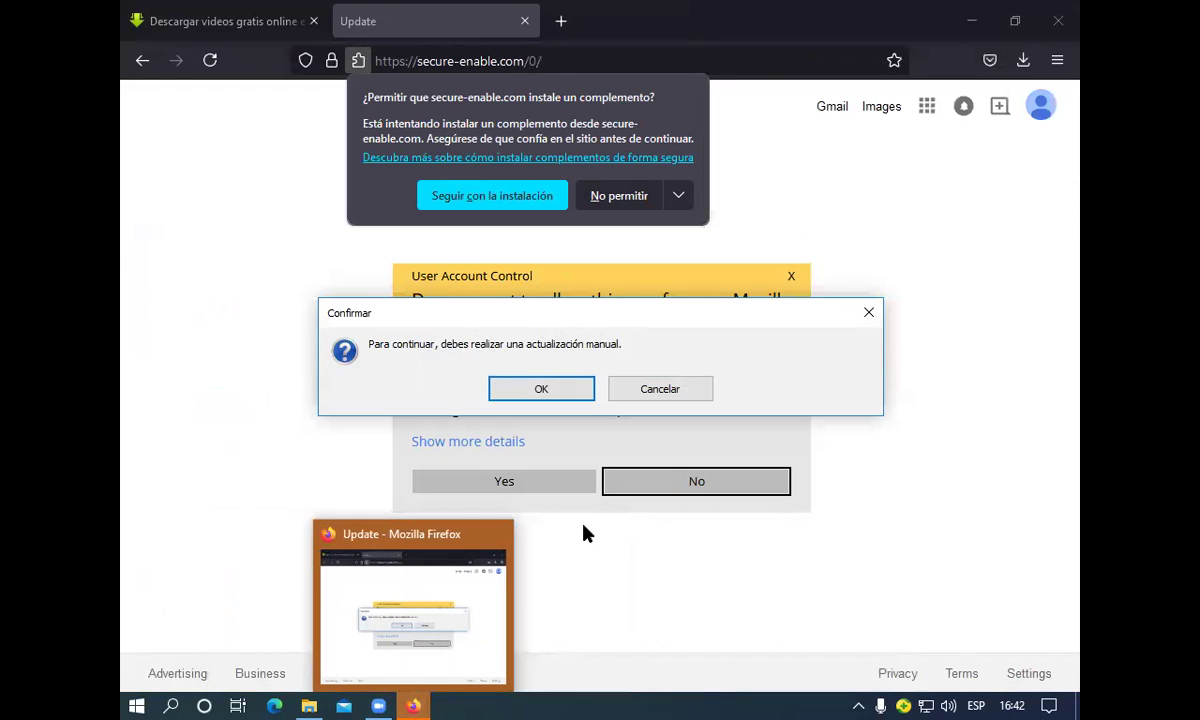
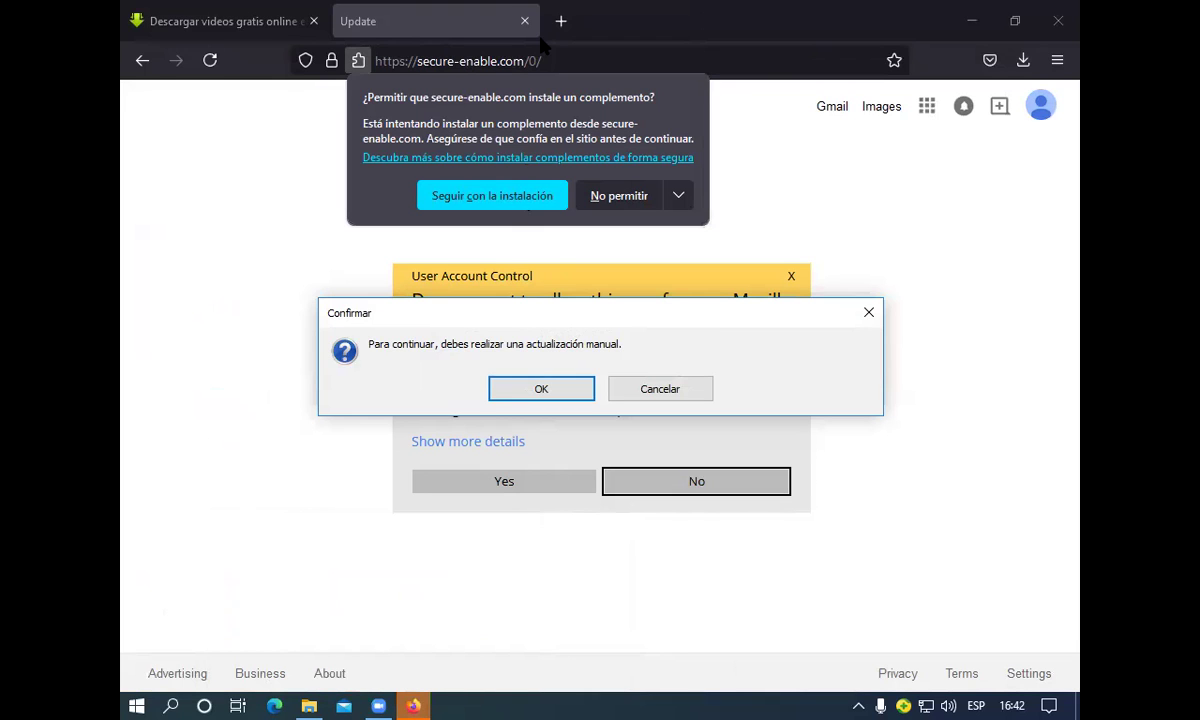
Close the fake update tab and its popups, then open a new blank Firefox tab
{"action": "key", "text": "ctrl+w"}
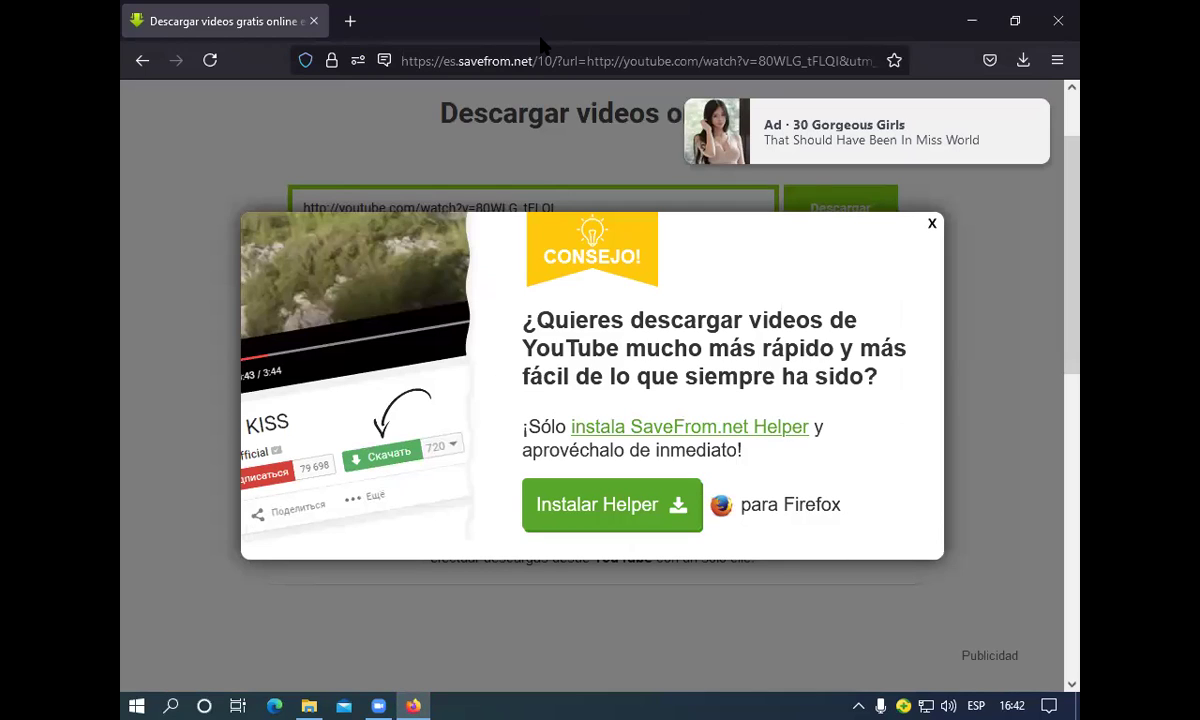
{"action": "left_click", "coordinate": [341, 34]}
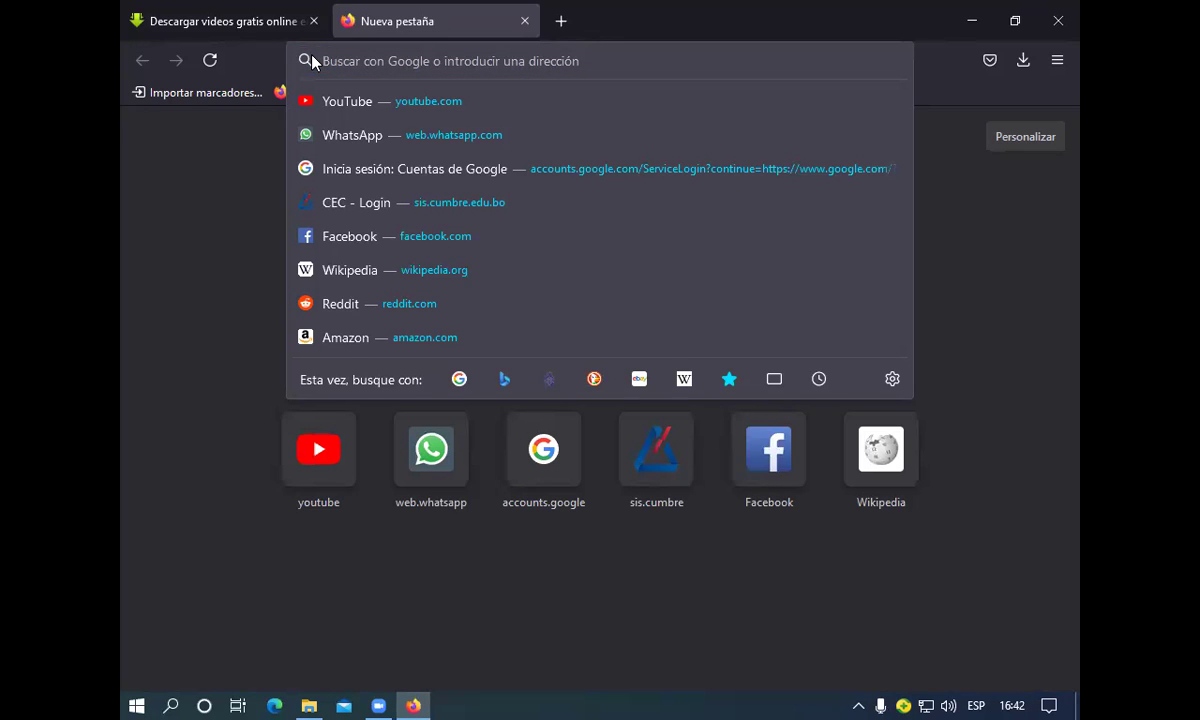
{"action": "type", "text": "www."}
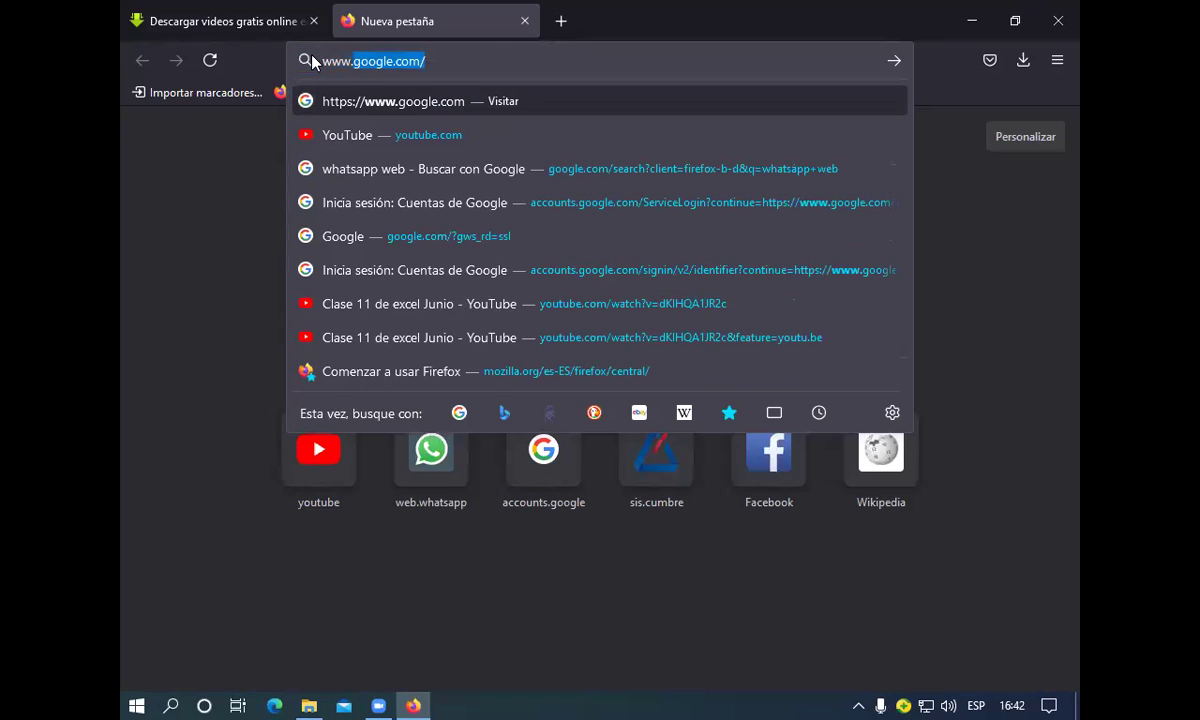
{"action": "type", "text": "gma"}
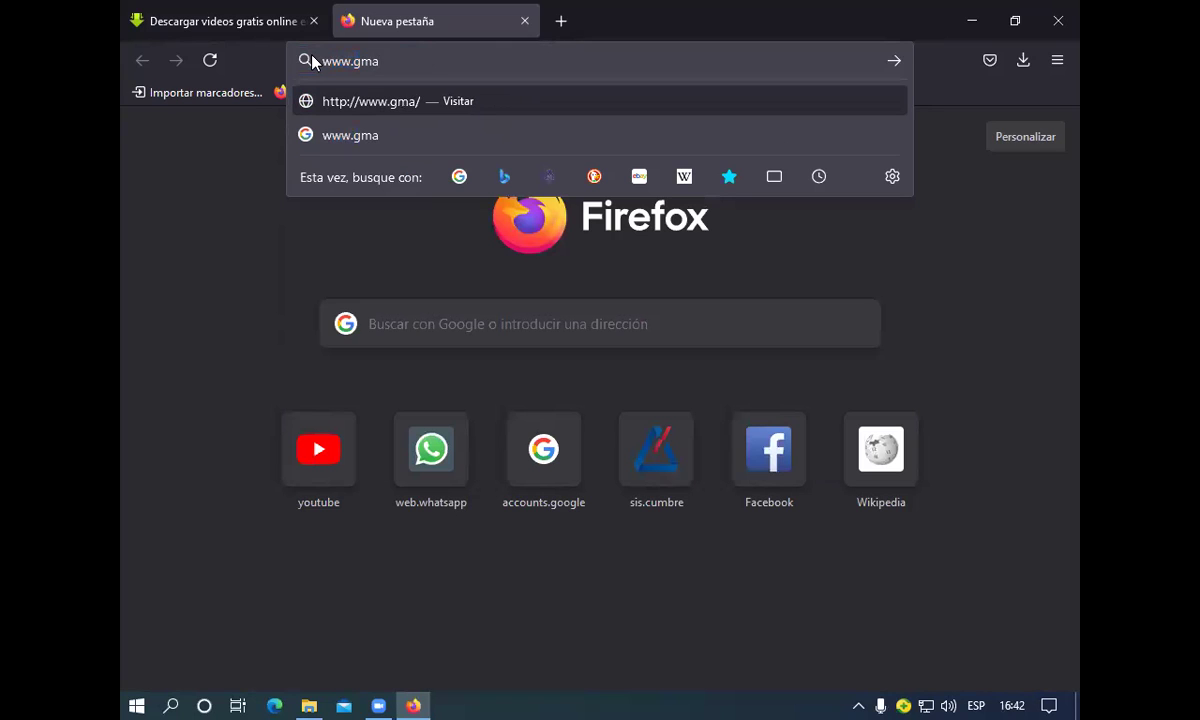
{"action": "type", "text": "il.co"}
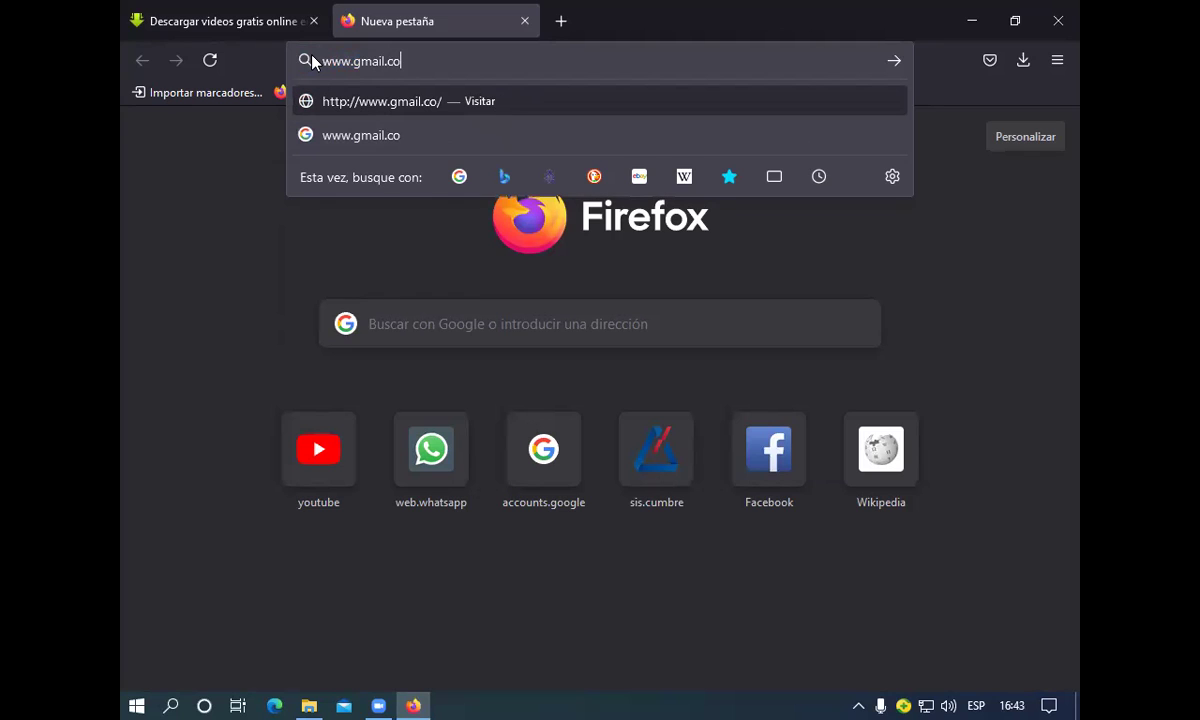
{"action": "type", "text": "m"}
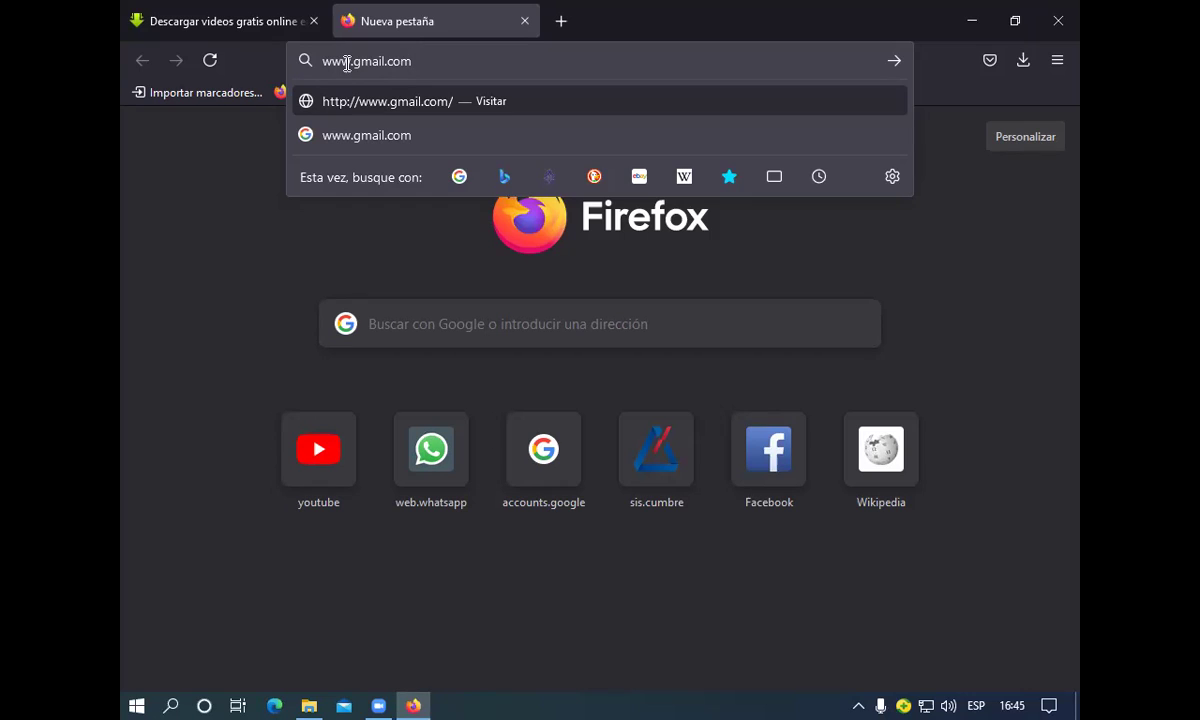
Load gmail.com, enter the account's e-mail address and continue to the password page
{"action": "key", "text": "Return"}
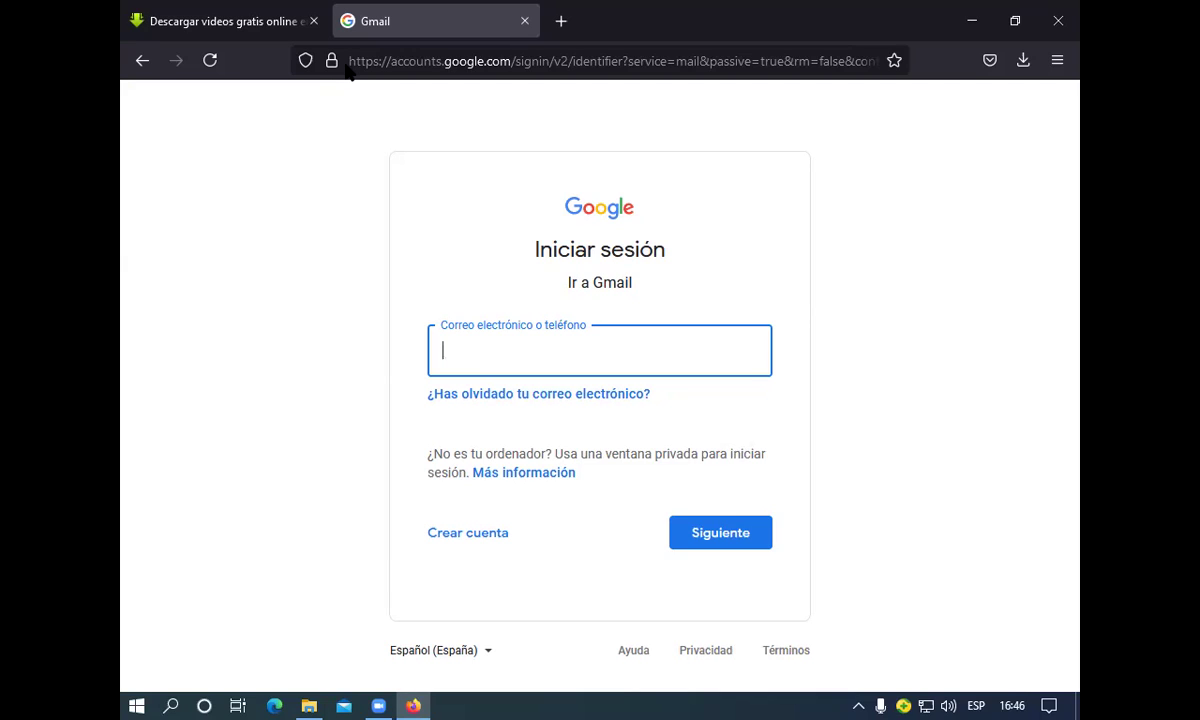
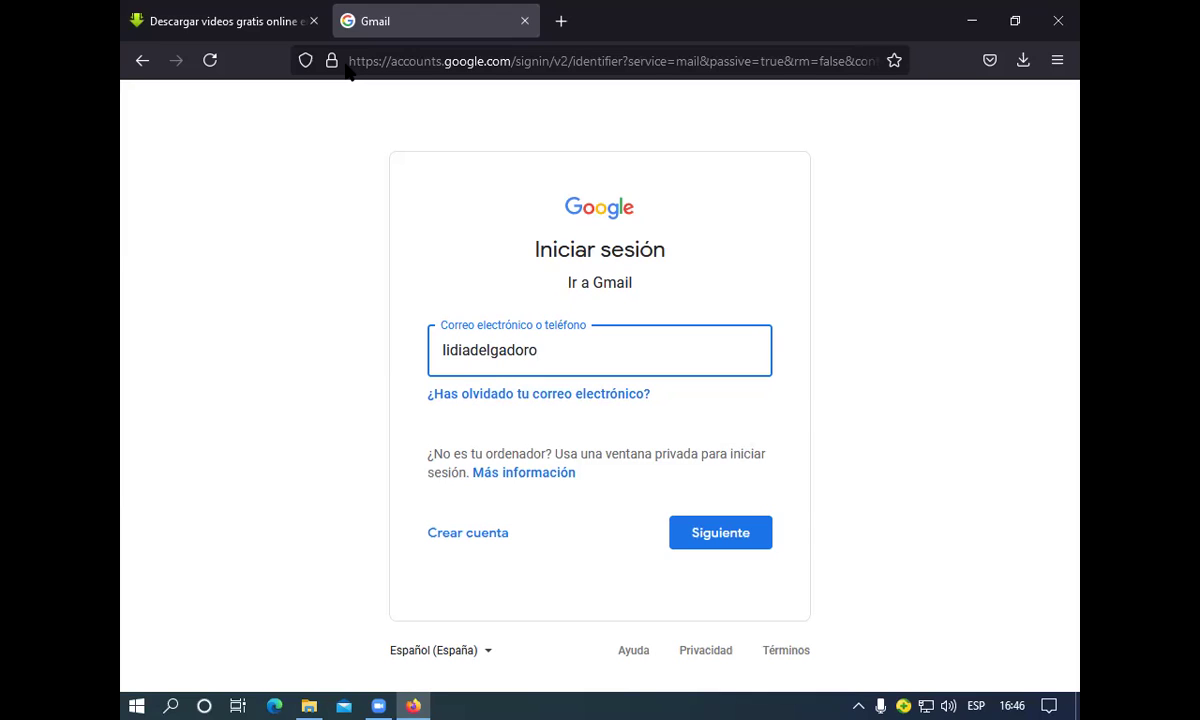
{"action": "left_click", "coordinate": [716, 543]}
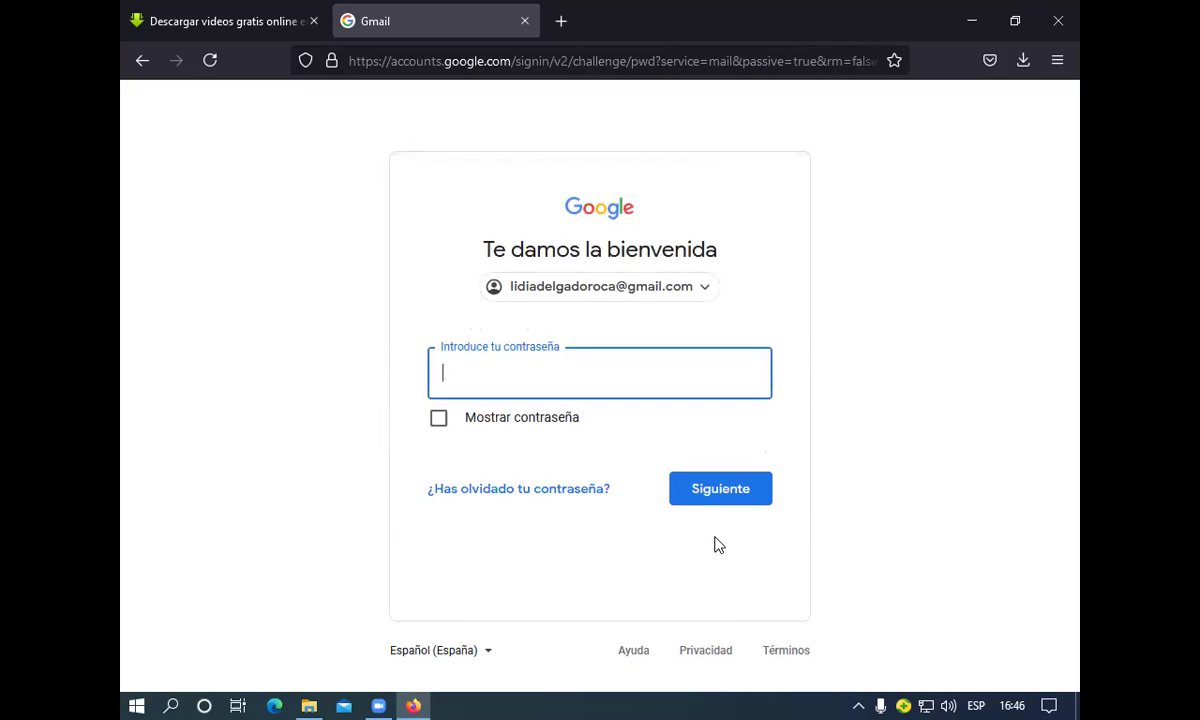
Enter the account password and sign in to the Gmail inbox
{"action": "type", "text": "•"}
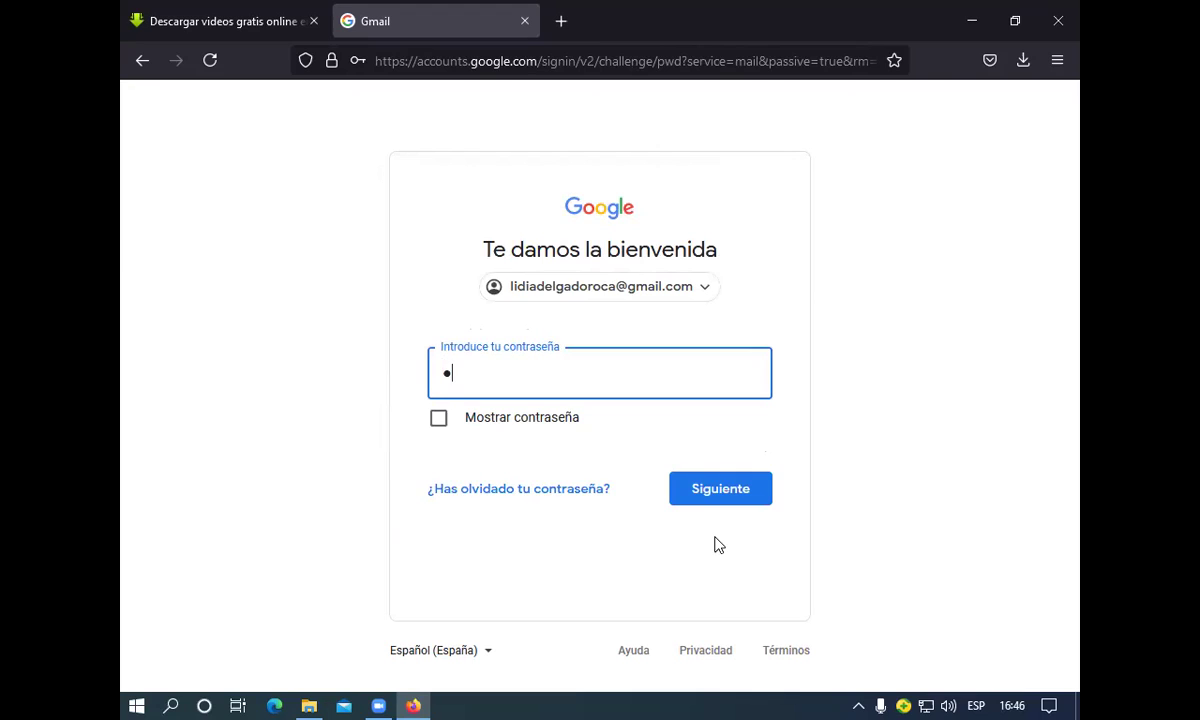
{"action": "type", "text": "••••••••"}
{"action": "key", "text": "Return"}
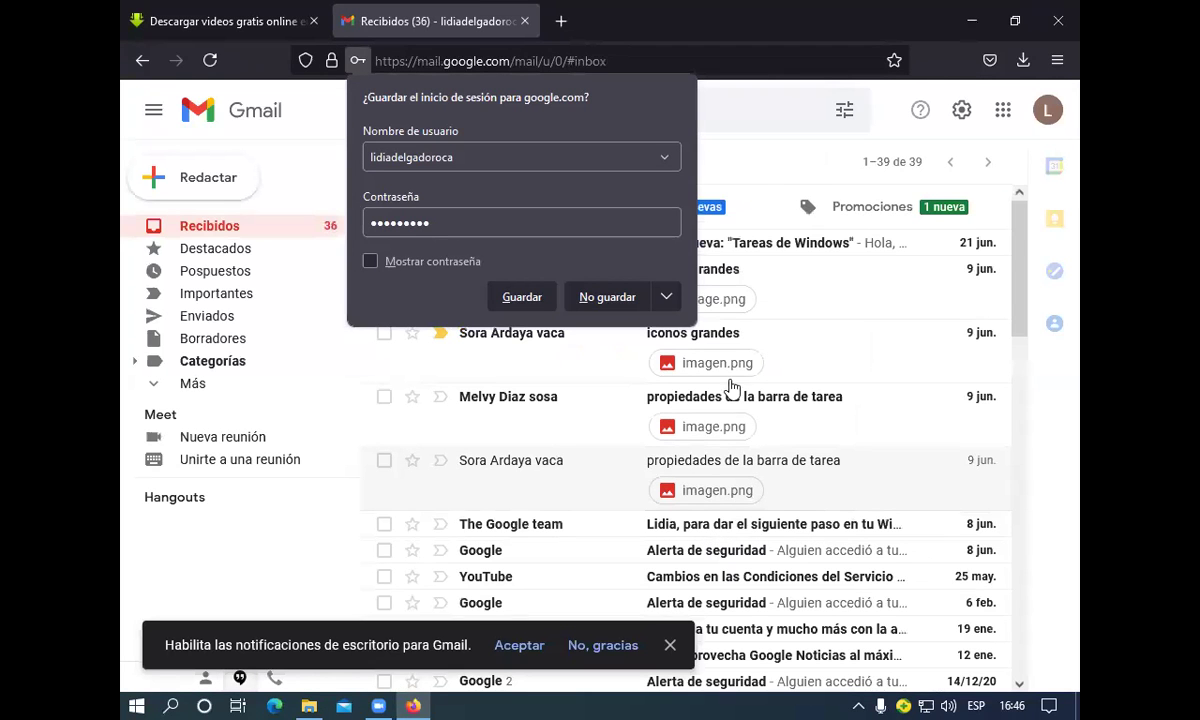
Decline saving the login and open the 'iconos grandes' conversation
{"action": "left_click", "coordinate": [607, 297]}
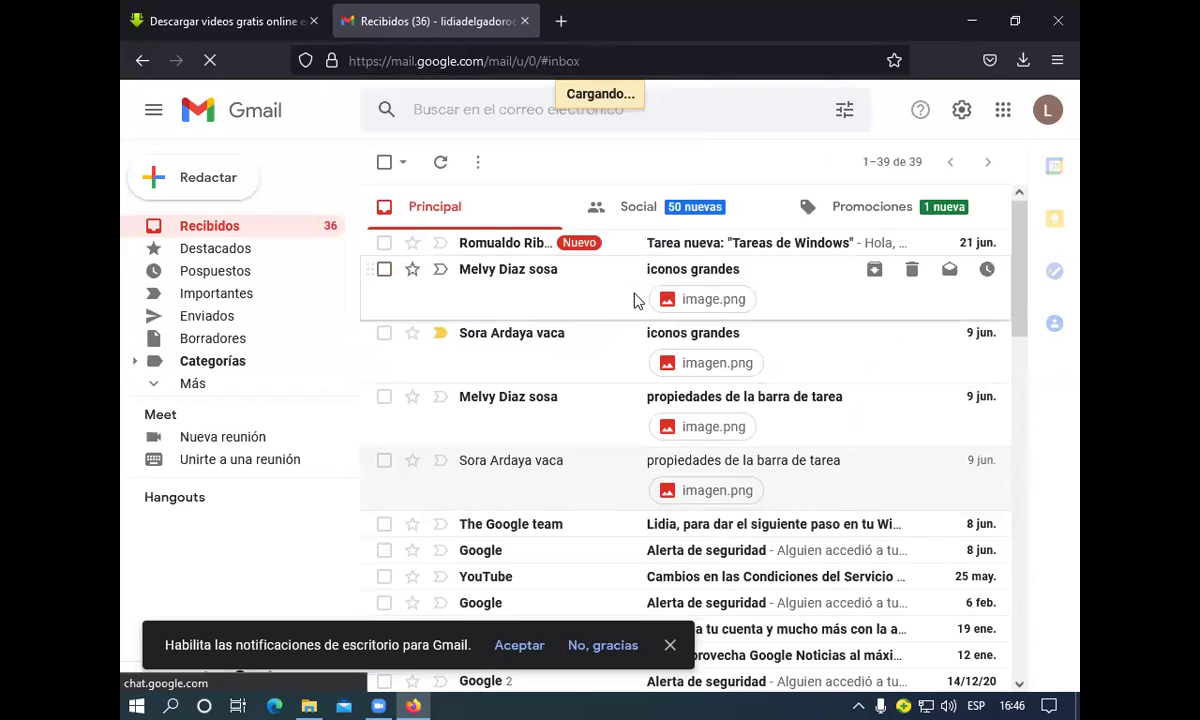
{"action": "left_click", "coordinate": [636, 300]}
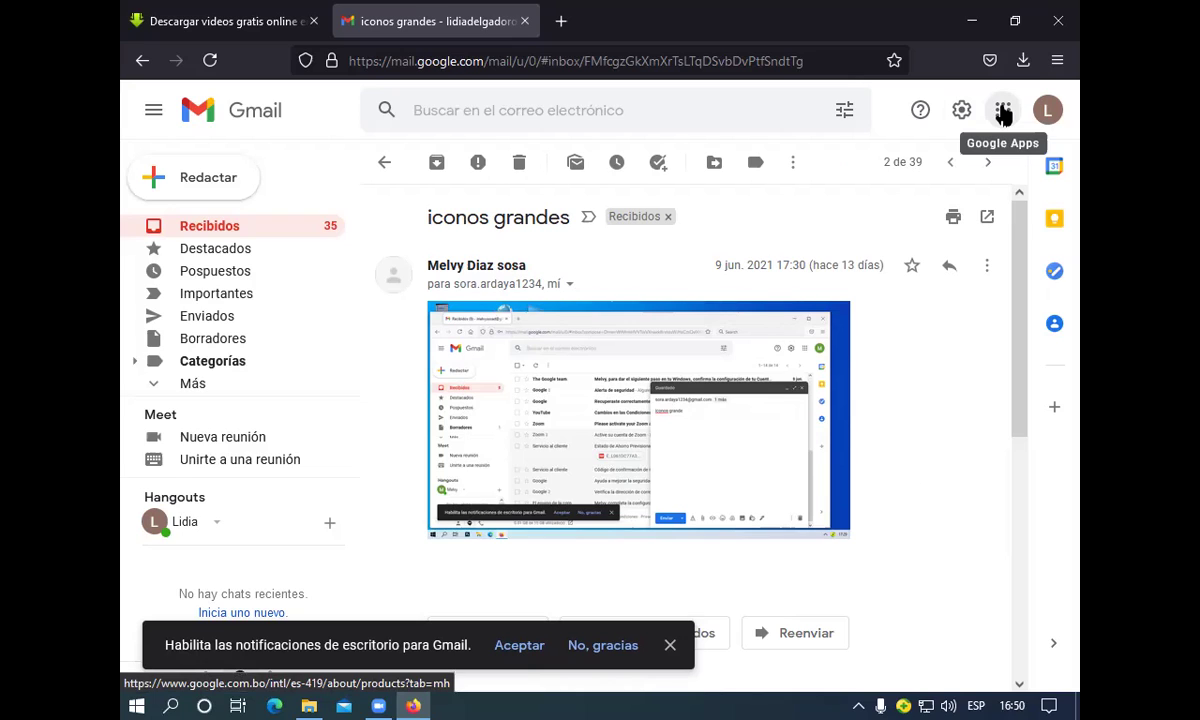
Open Google Drive's Mi unidad in a new tab from the Google Apps grid
{"action": "left_click", "coordinate": [1004, 115]}
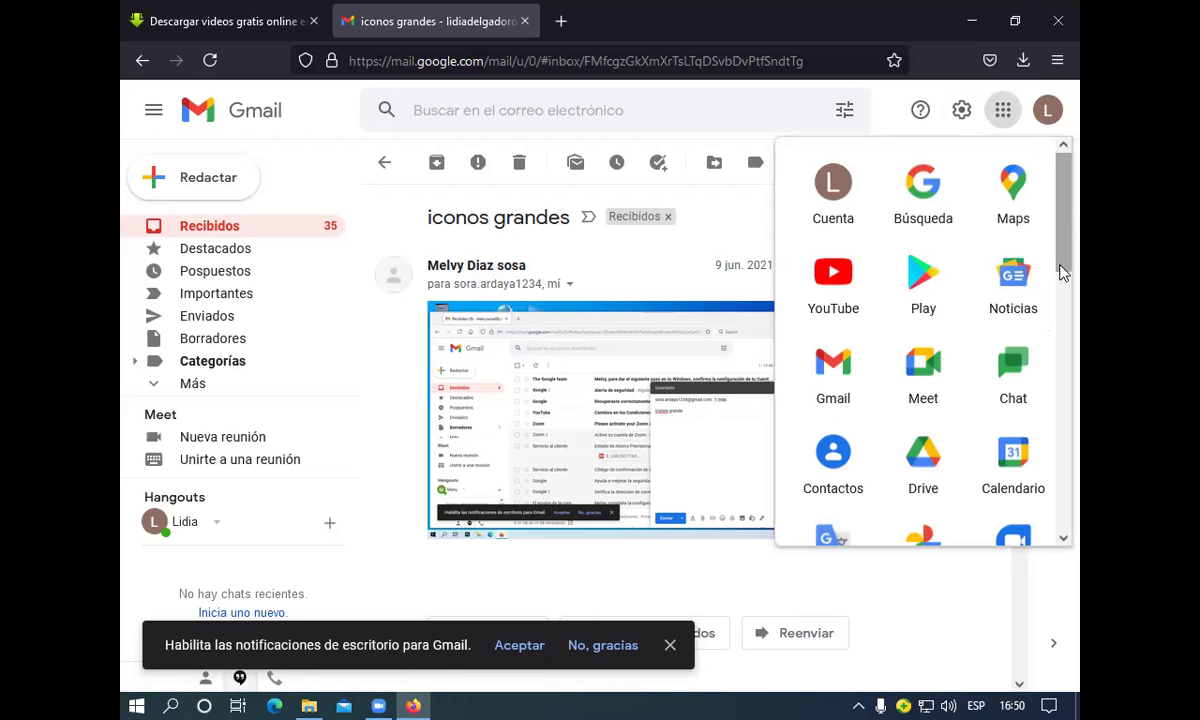
{"action": "scroll", "coordinate": [1062, 273], "scroll_direction": "down", "scroll_amount": 3}
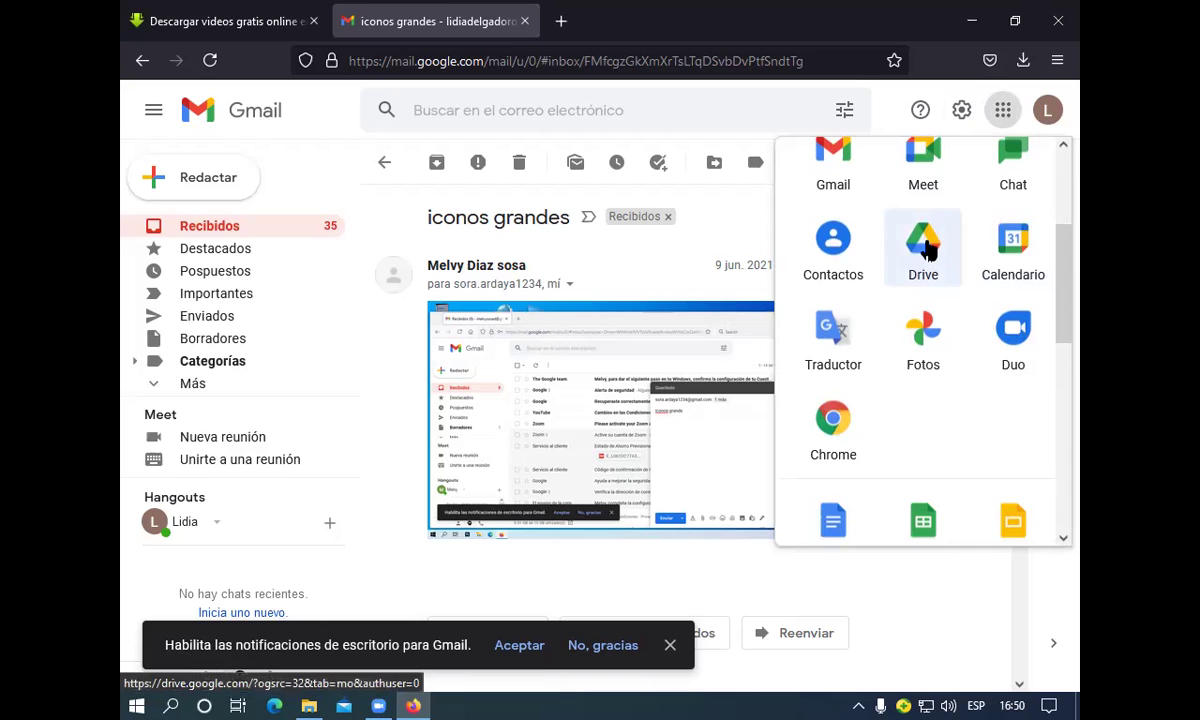
{"action": "left_click", "coordinate": [925, 245]}
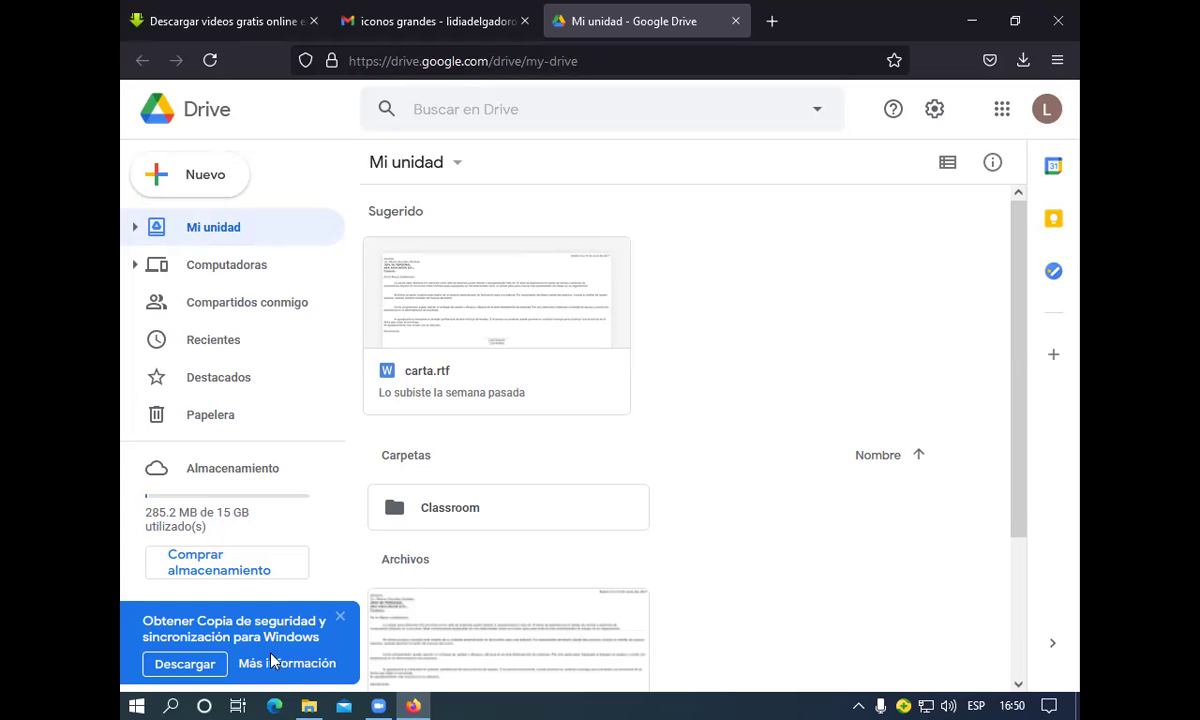
{"action": "mouse_move", "coordinate": [308, 702]}
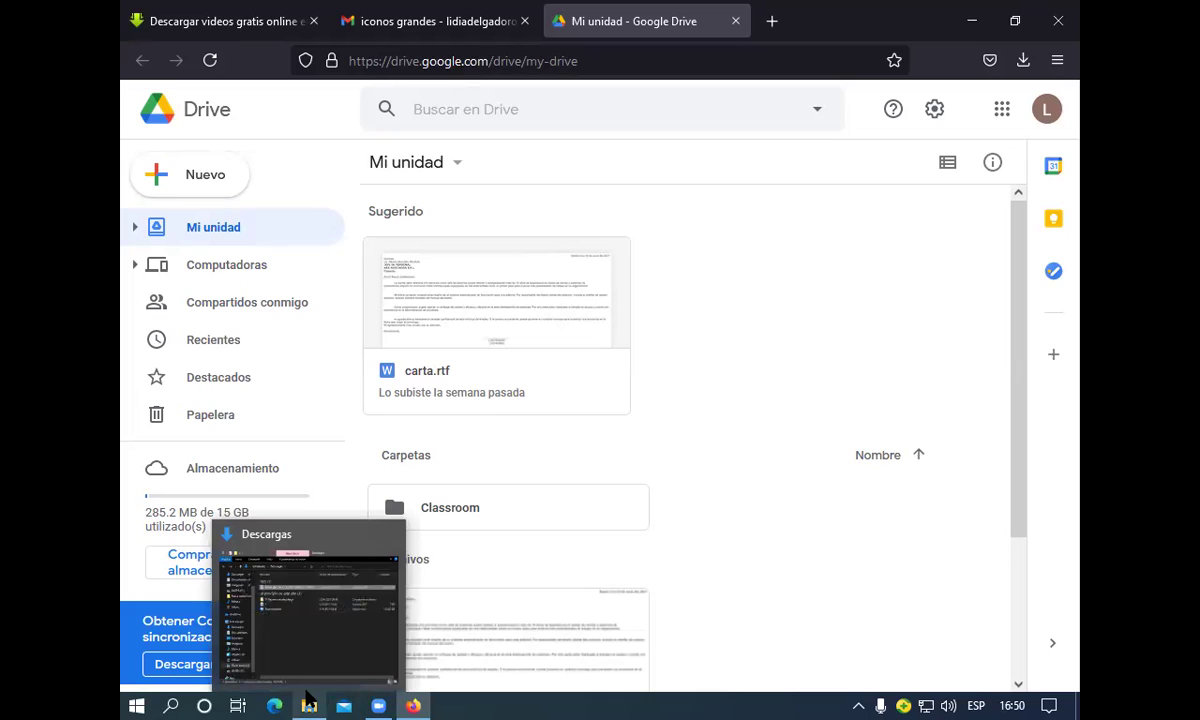
Drag the TORTA DE CHOCOLATE HÚMEDA Y ESPONJOSA MP4 from Descargas into My Drive
{"action": "left_click", "coordinate": [308, 702]}
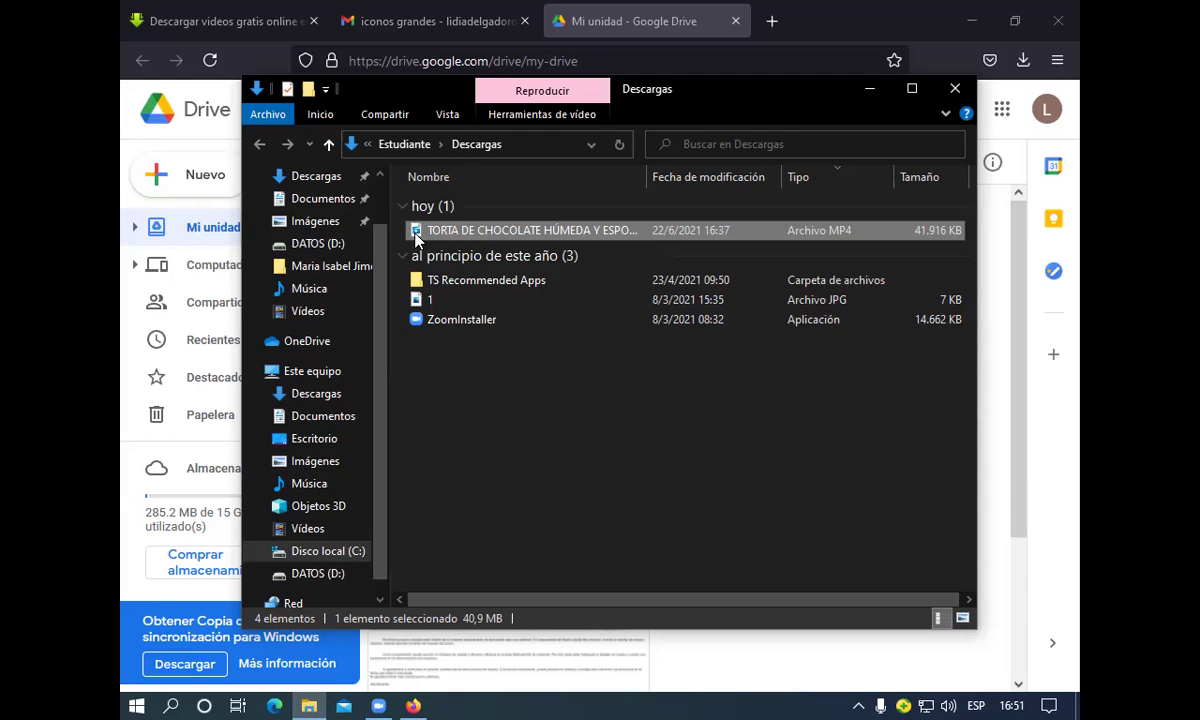
{"action": "left_click_drag", "start_coordinate": [415, 237], "coordinate": [433, 697]}
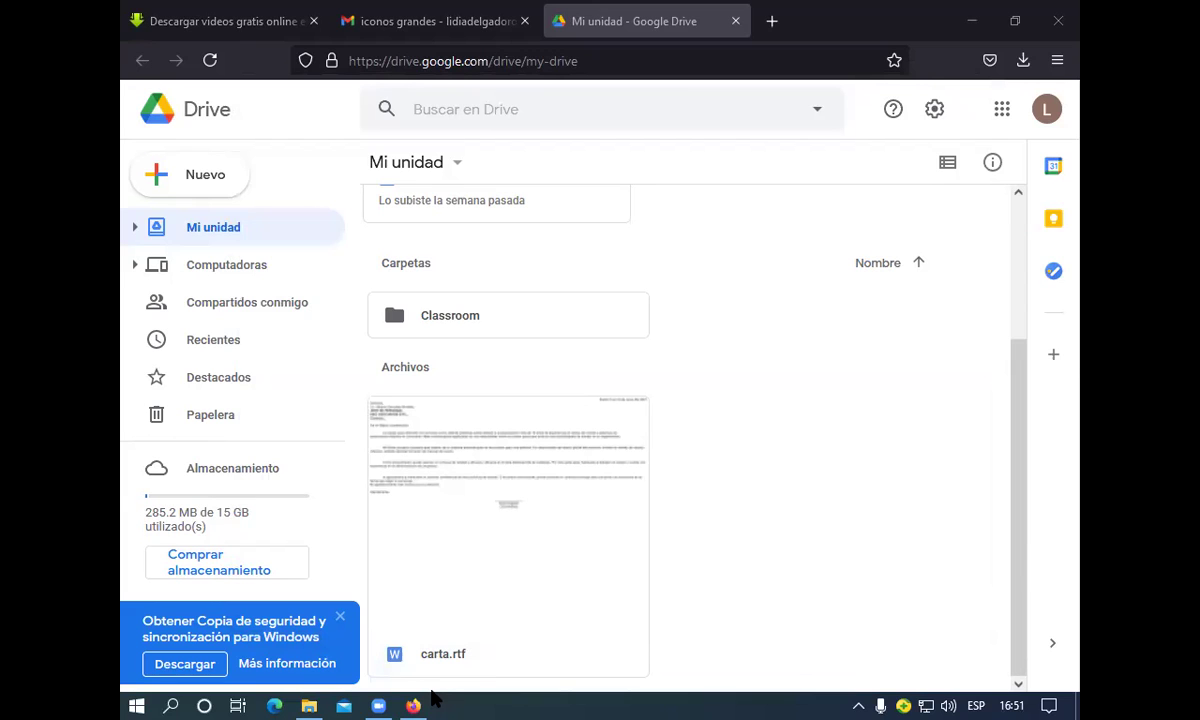
{"action": "left_click", "coordinate": [307, 701]}
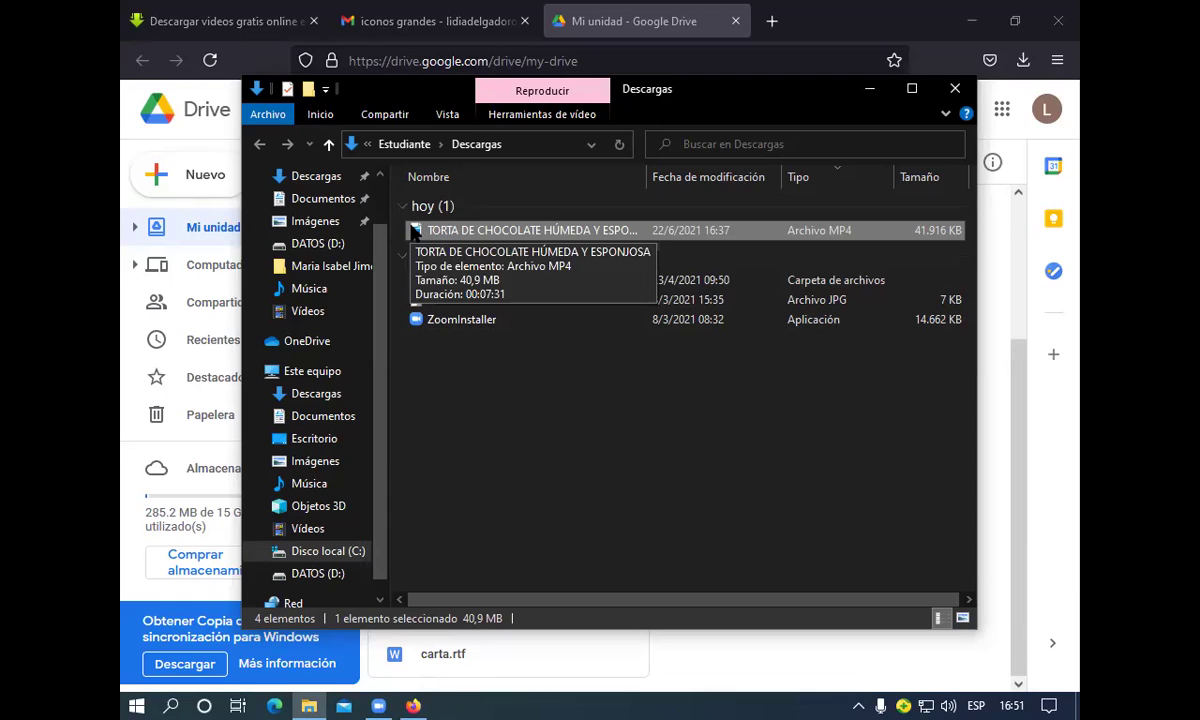
{"action": "left_click_drag", "start_coordinate": [412, 232], "coordinate": [587, 541]}
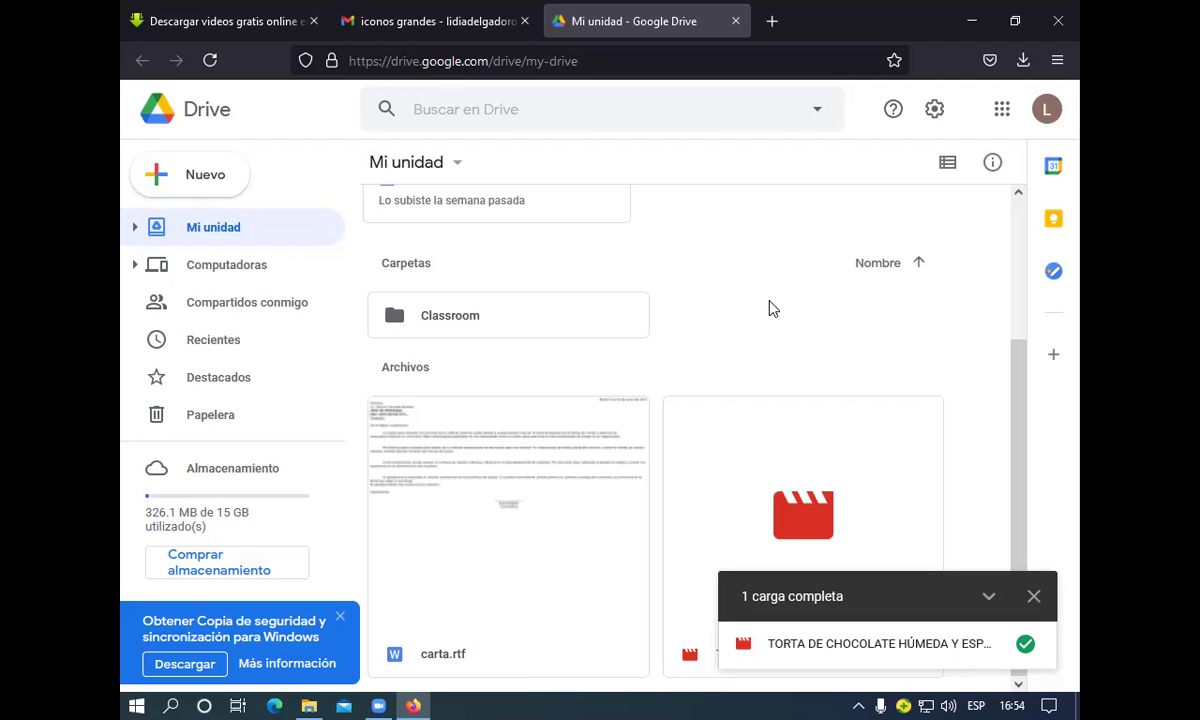
Close the '1 carga completa' upload panel
{"action": "left_click", "coordinate": [1033, 597]}
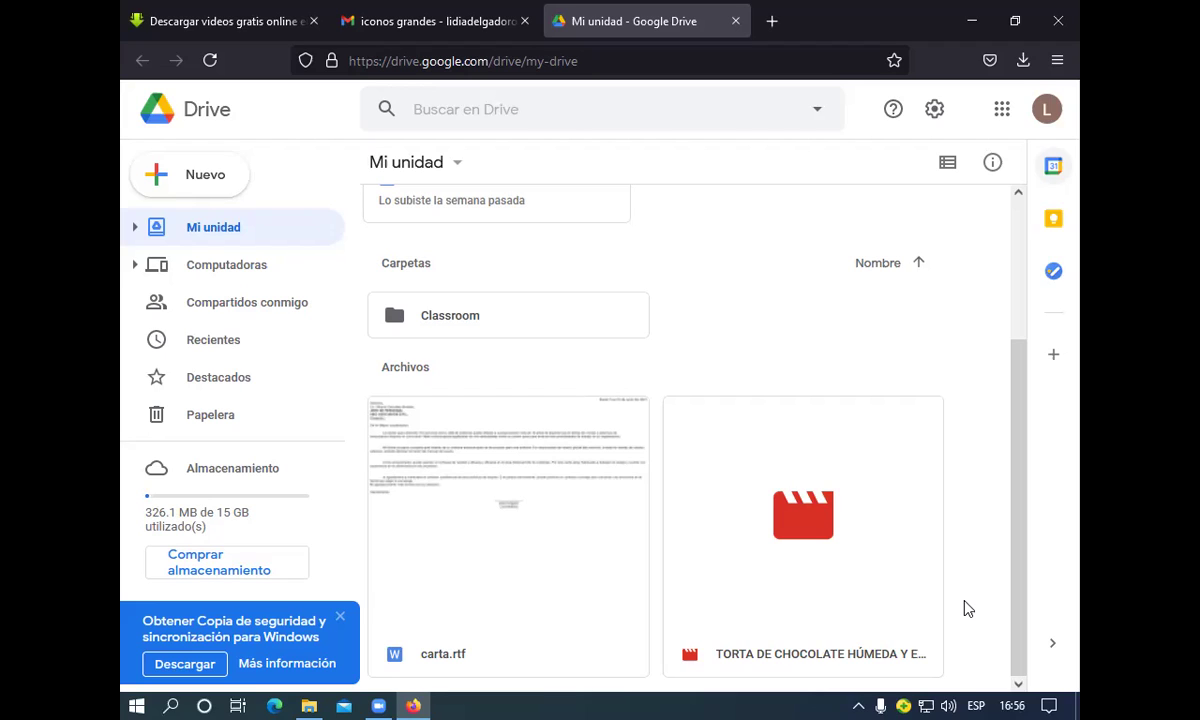
Bring up the chocolate cake video's file menu, then dismiss it and clear the selection
{"action": "right_click", "coordinate": [810, 517]}
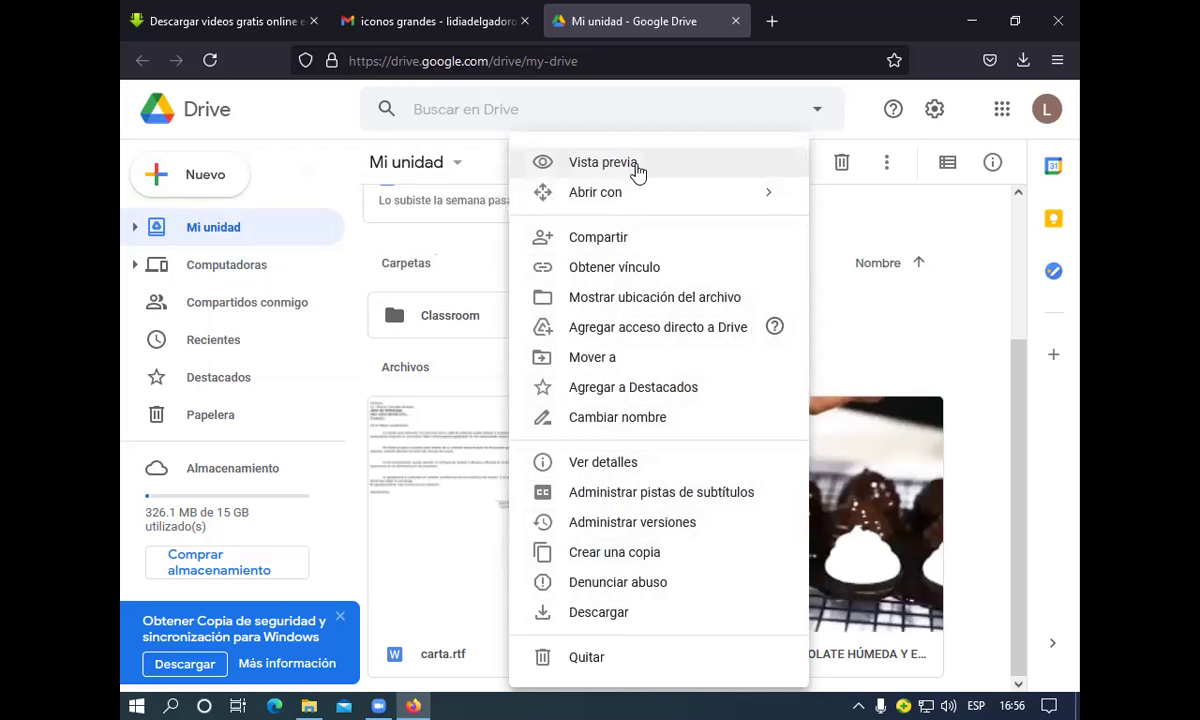
{"action": "mouse_move", "coordinate": [625, 203]}
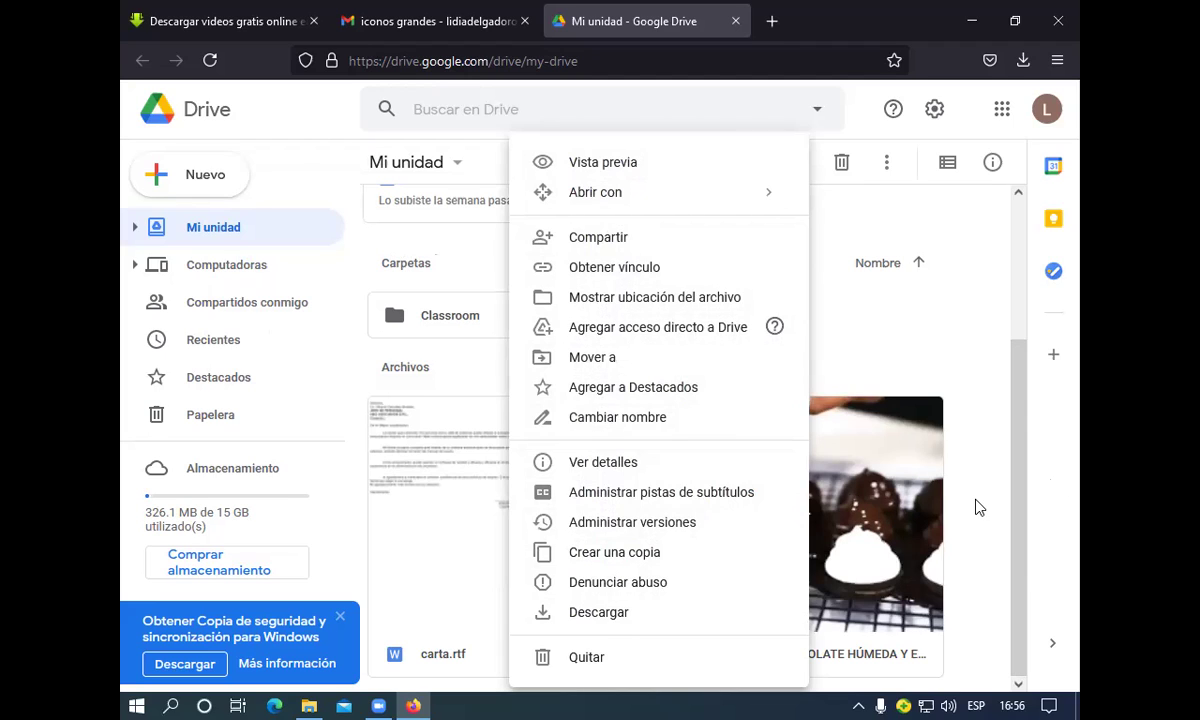
{"action": "left_click", "coordinate": [885, 339]}
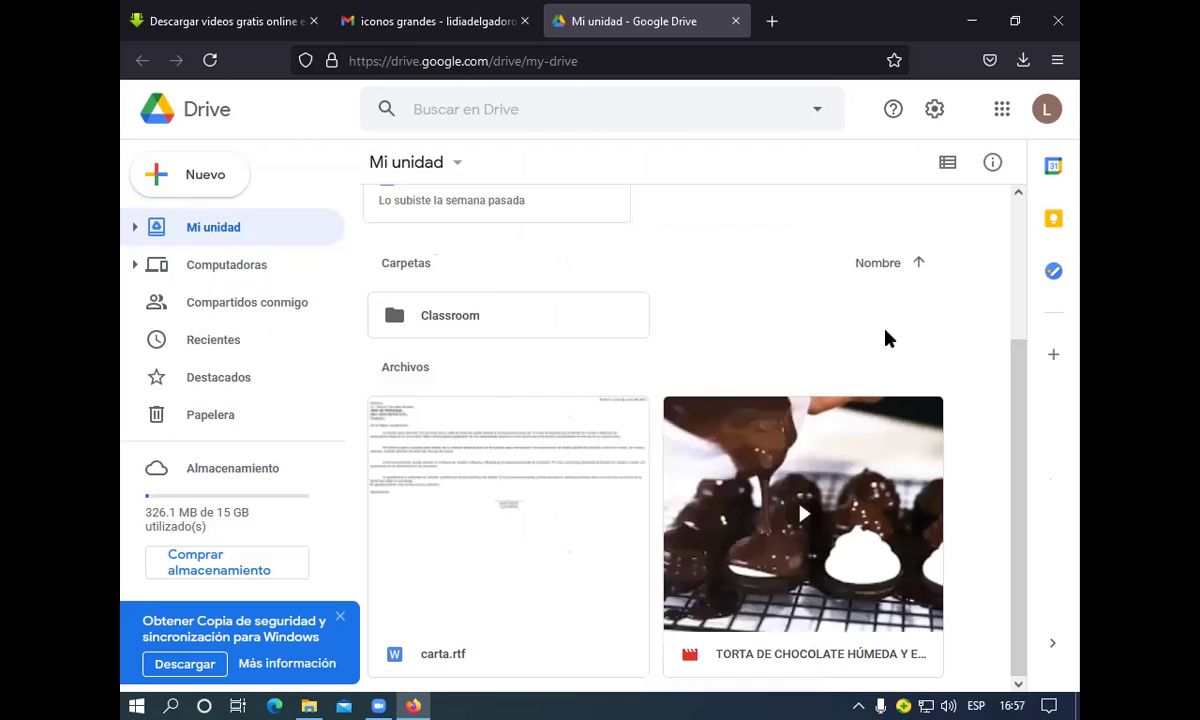
Show the actions menu for the TORTA DE CHOCOLATE video thumbnail
{"action": "right_click", "coordinate": [868, 470]}
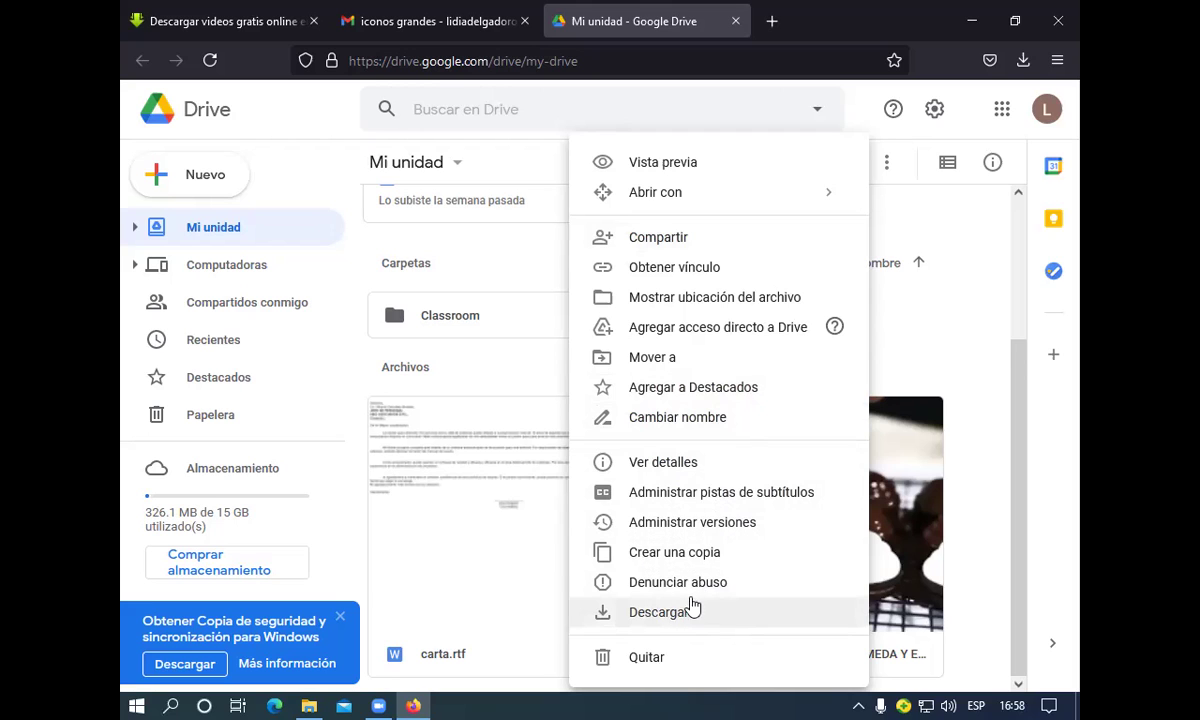
Open Compartir for the chocolate cake video and copy its link, keeping access restricted
{"action": "left_click", "coordinate": [650, 245]}
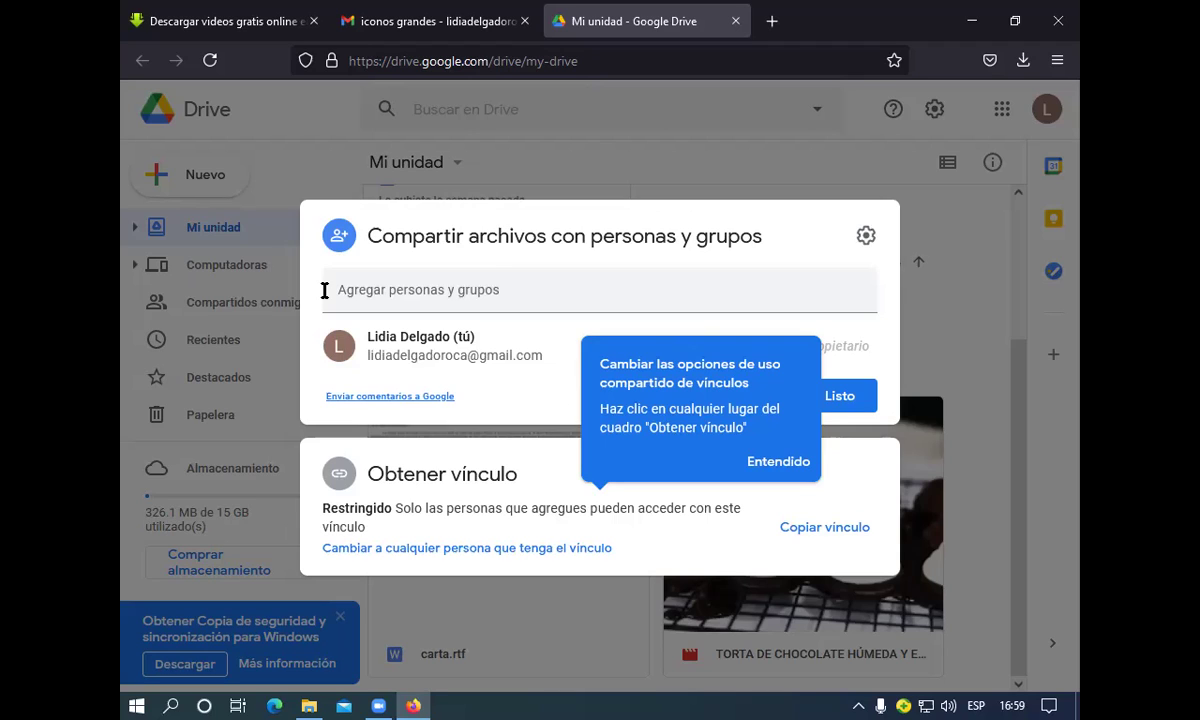
{"action": "left_click", "coordinate": [332, 298]}
{"action": "left_click", "coordinate": [810, 534]}
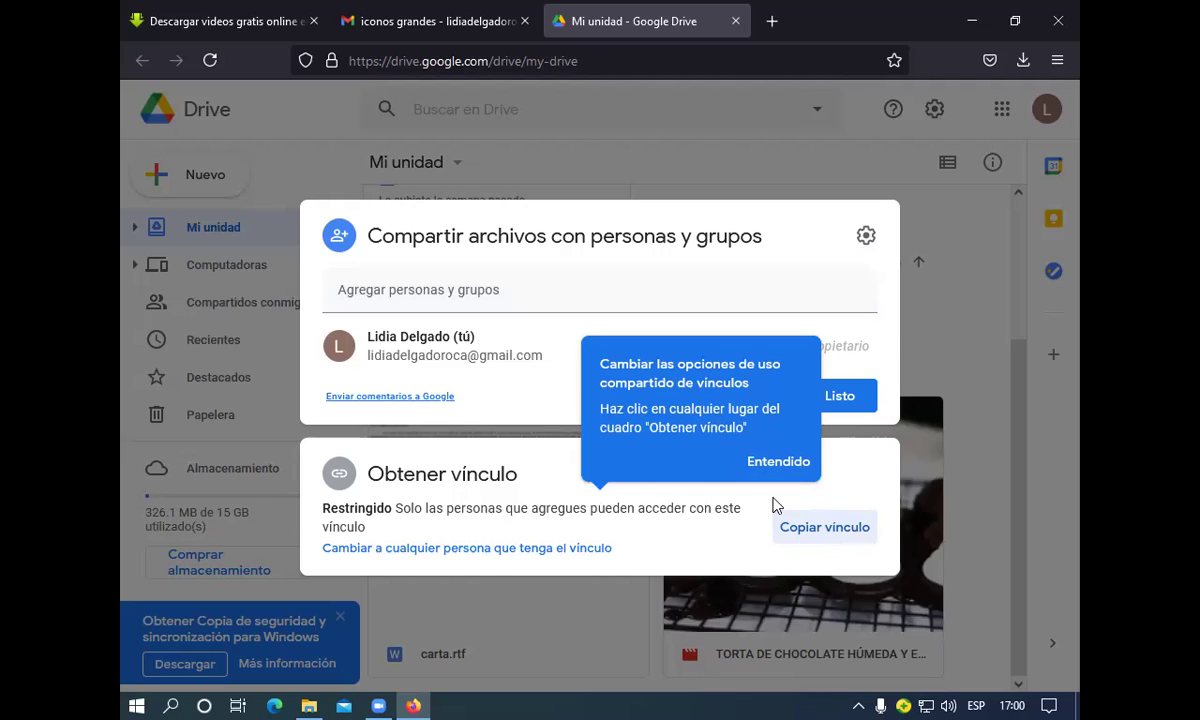
Expand the Obtener vínculo card to view the restricted URL, then return to adding people
{"action": "left_click", "coordinate": [727, 533]}
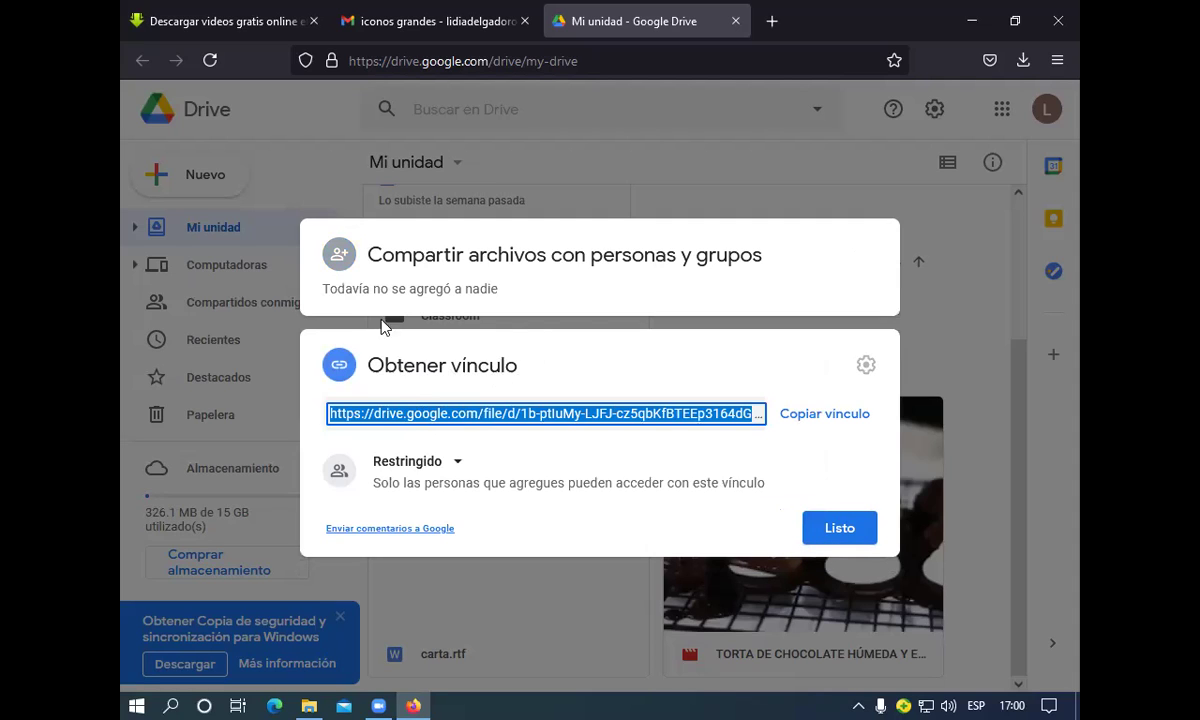
{"action": "left_click", "coordinate": [348, 295]}
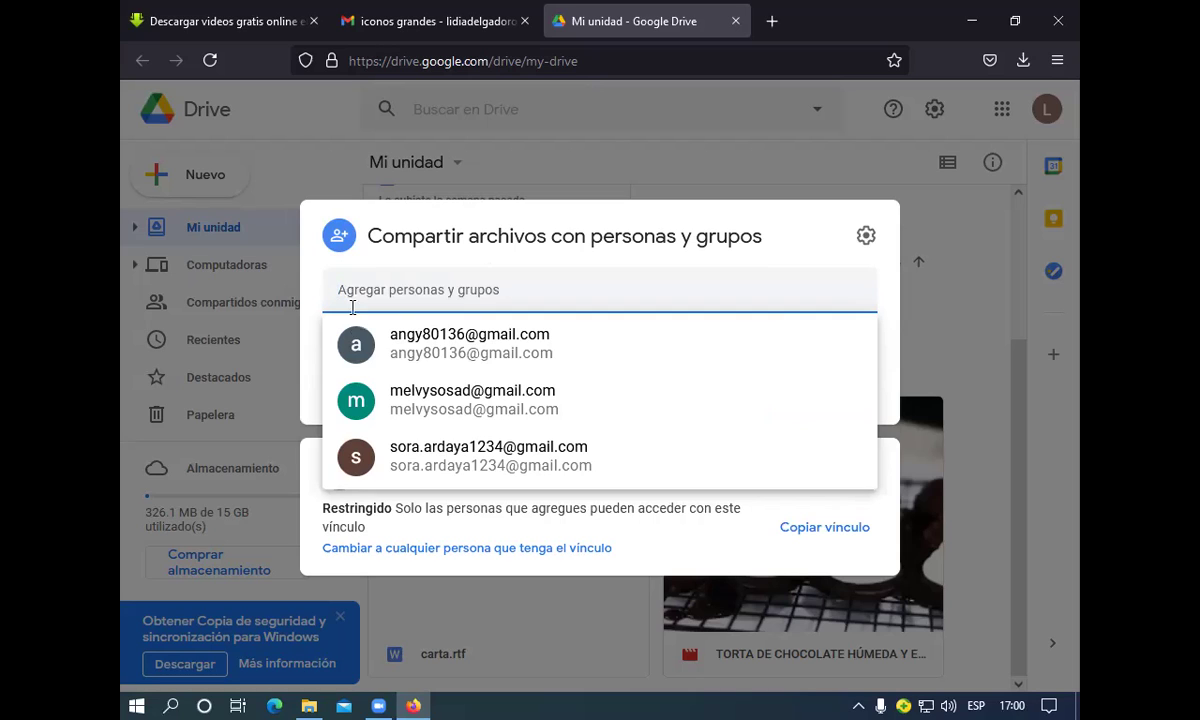
Add three suggested contacts as editor recipients and start typing a fourth recipient's e-mail address
{"action": "left_click", "coordinate": [405, 345]}
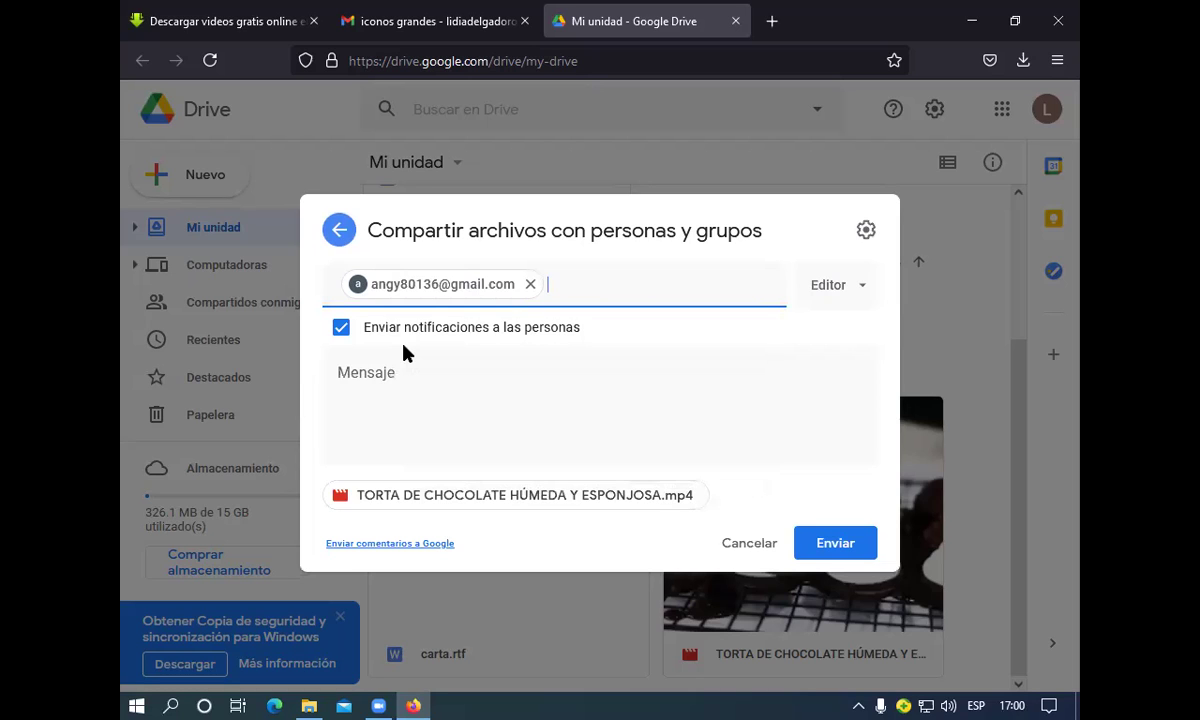
{"action": "left_click", "coordinate": [547, 284]}
{"action": "left_click", "coordinate": [508, 322]}
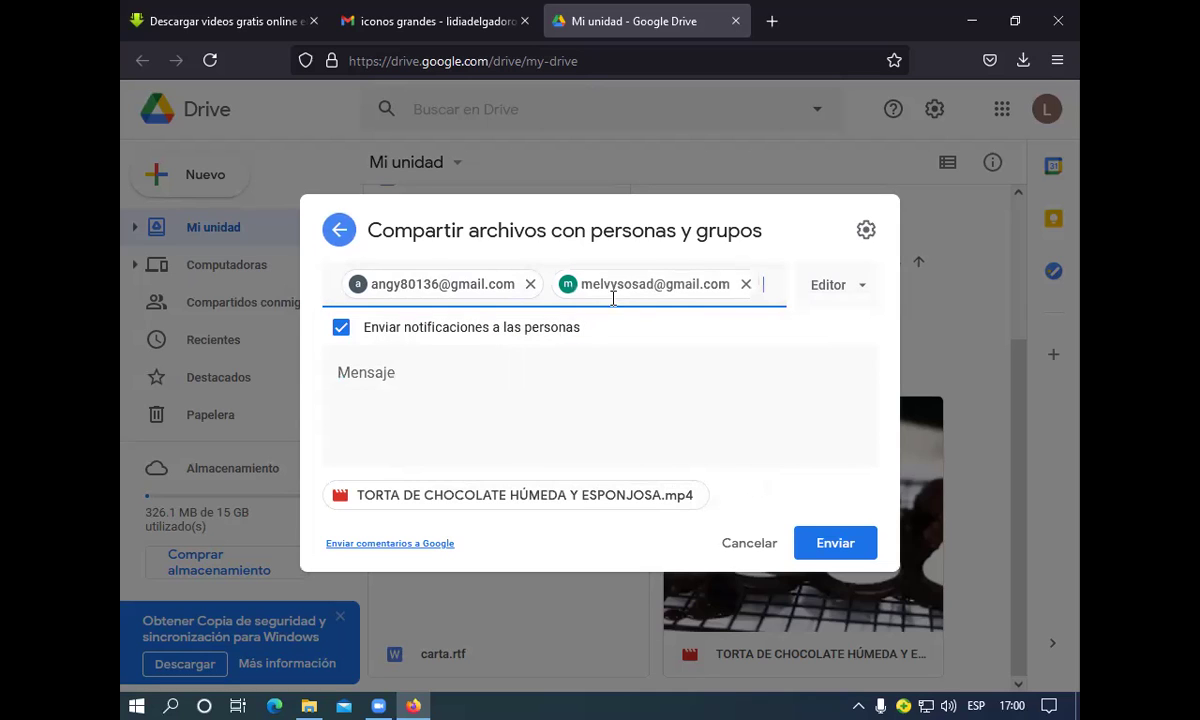
{"action": "left_click", "coordinate": [761, 284]}
{"action": "left_click", "coordinate": [549, 337]}
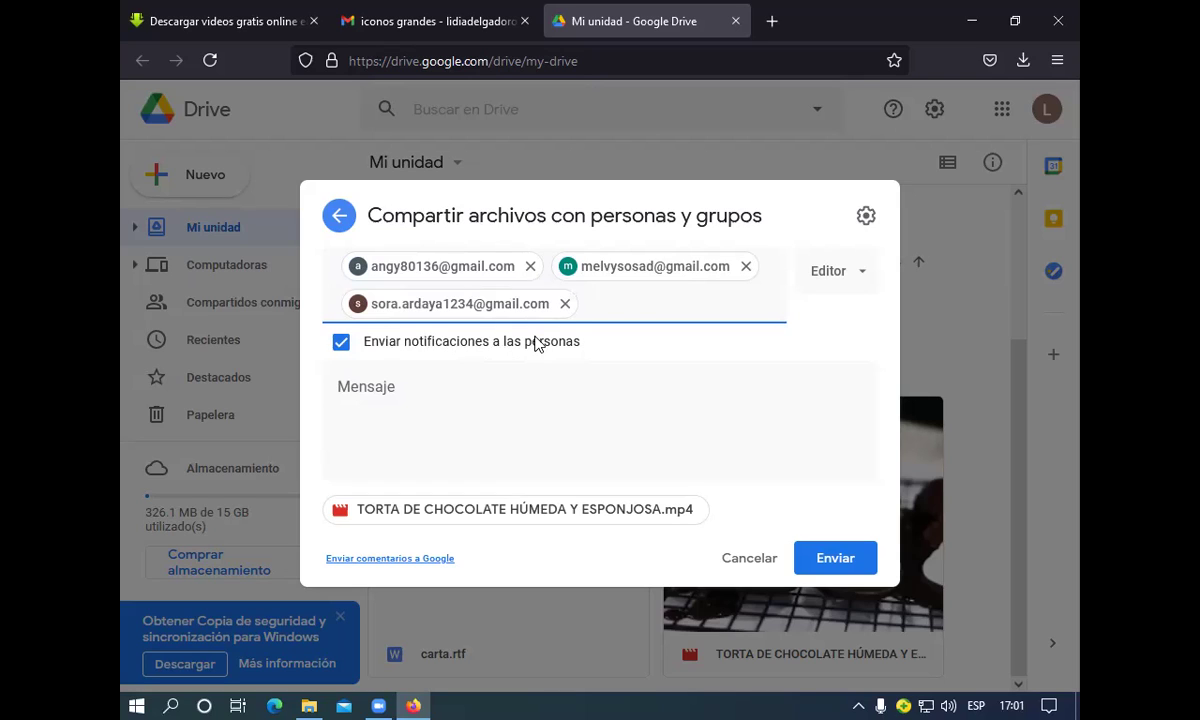
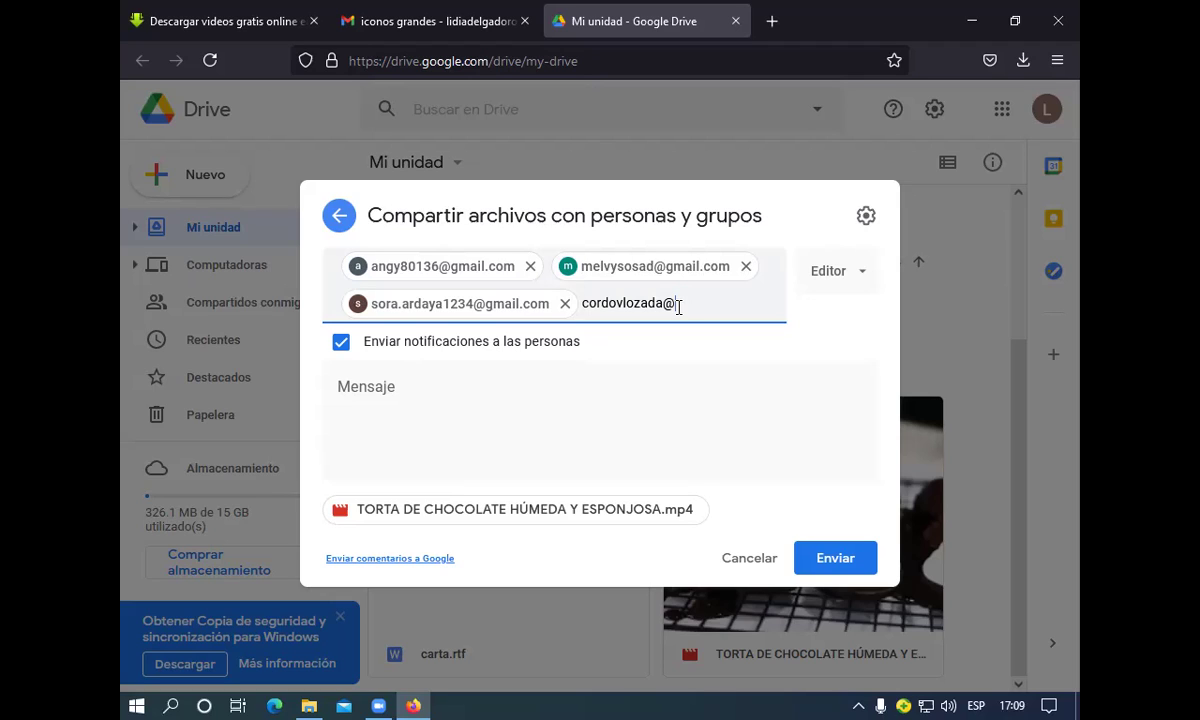
Finish the fourth recipient's address in the Drive share field by typing 'gmail.com'
{"action": "type", "text": "gmail.com"}
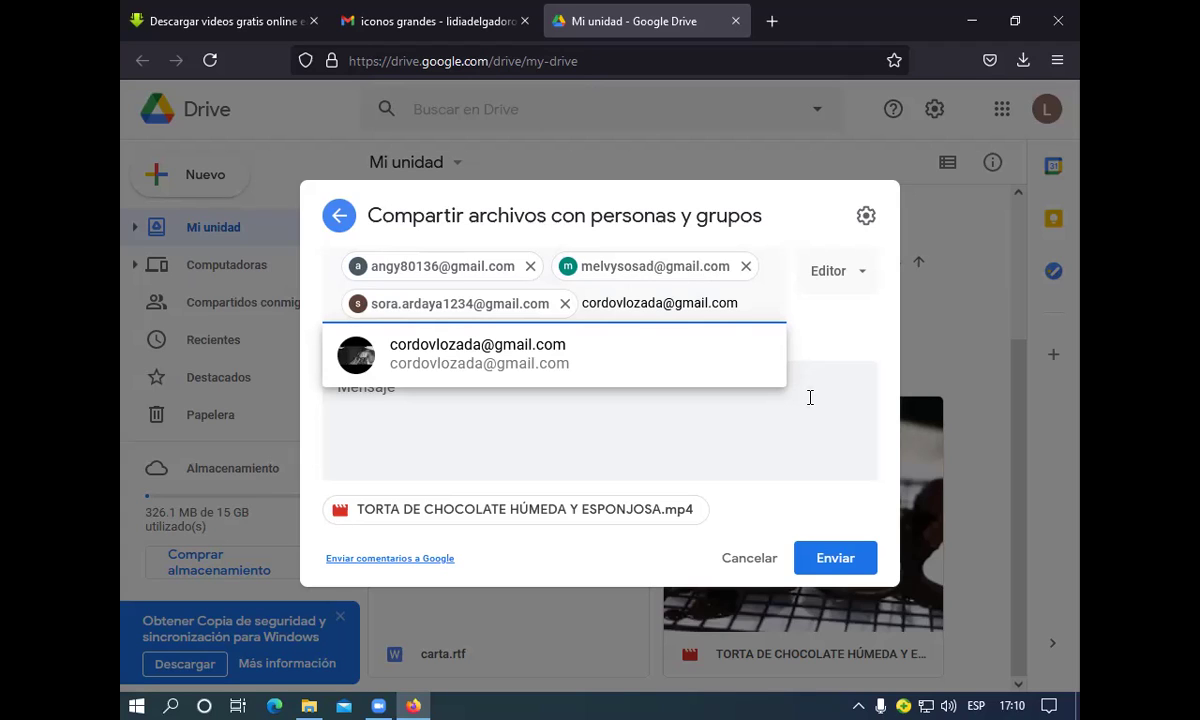
Send the Drive sharing invitation for the chocolate cake video to the four recipients
{"action": "left_click", "coordinate": [805, 566]}
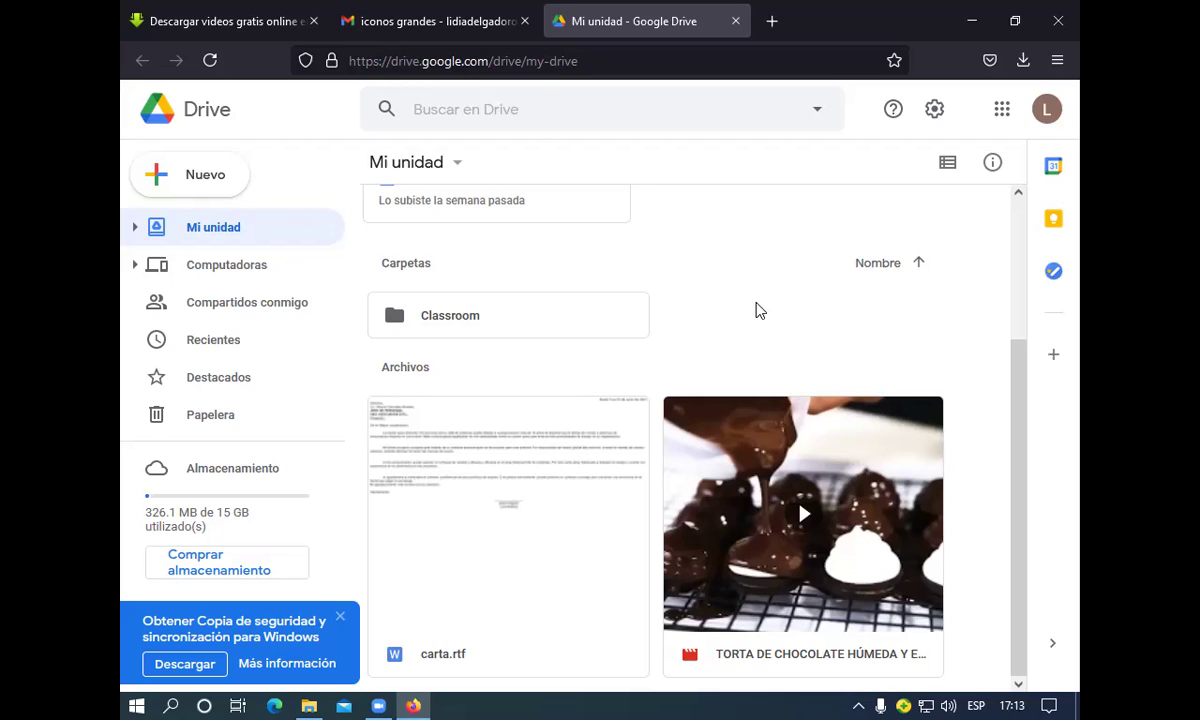
Switch to the Gmail tab and return to the Recibidos inbox
{"action": "left_click", "coordinate": [350, 38]}
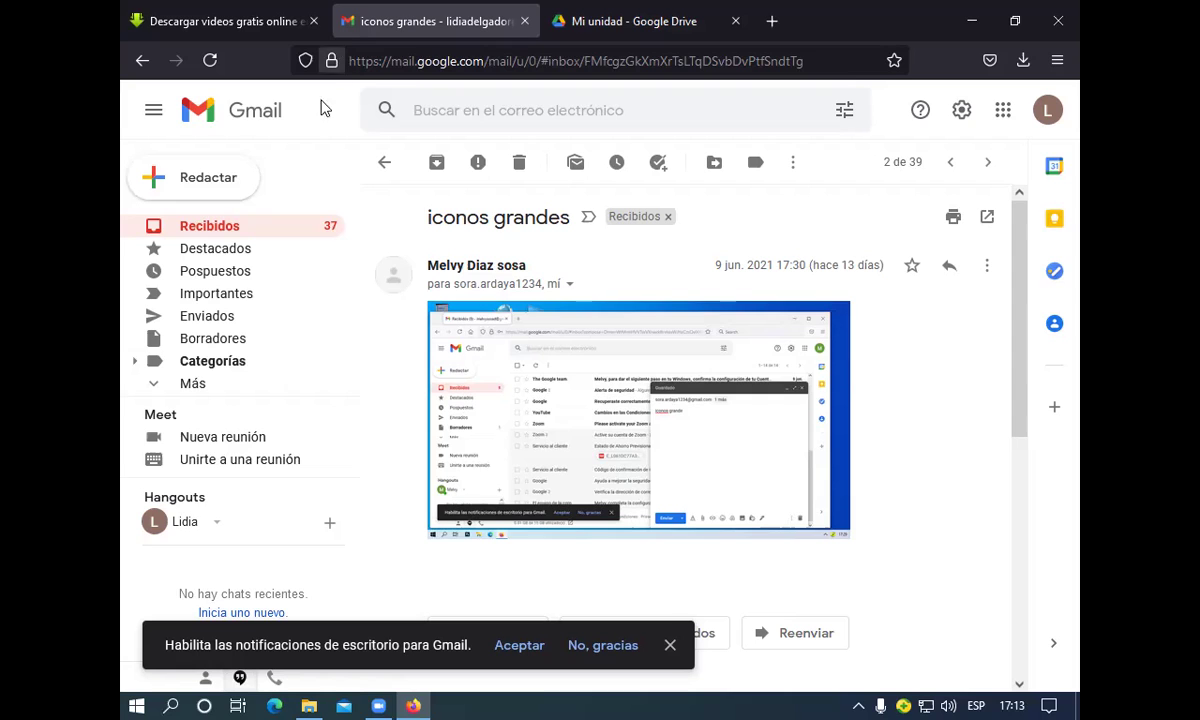
{"action": "left_click", "coordinate": [251, 229]}
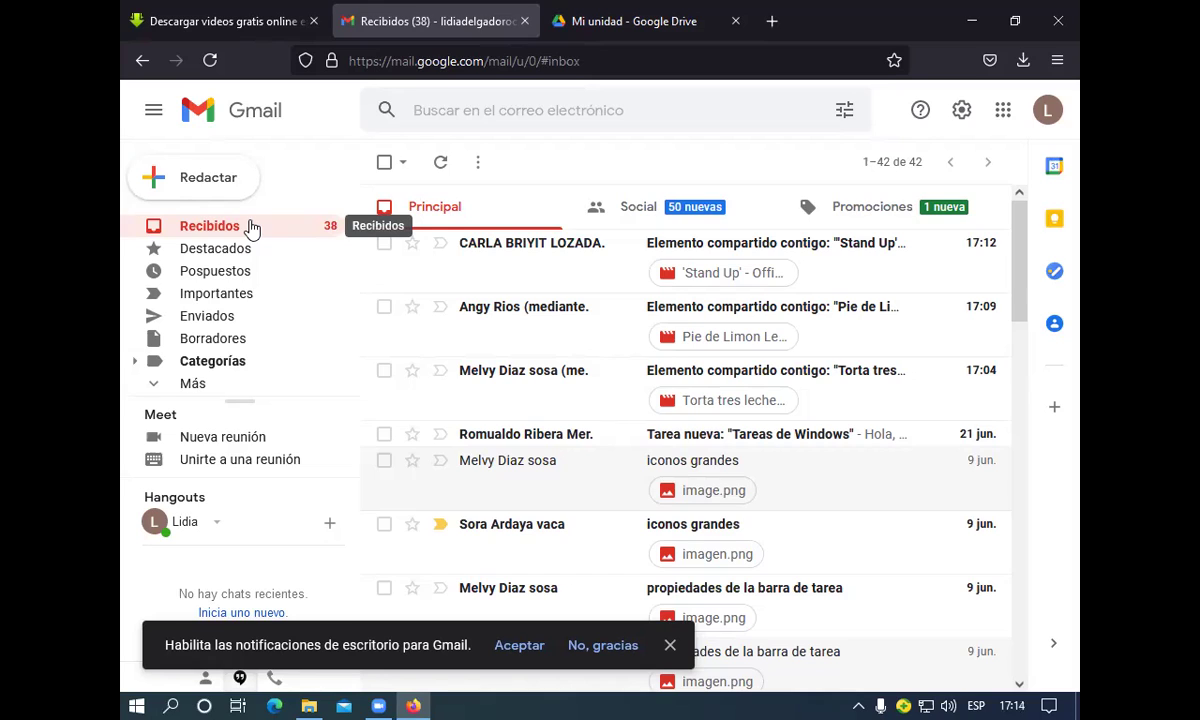
Open a blank new message with Redactar in Gmail
{"action": "left_click", "coordinate": [197, 186]}
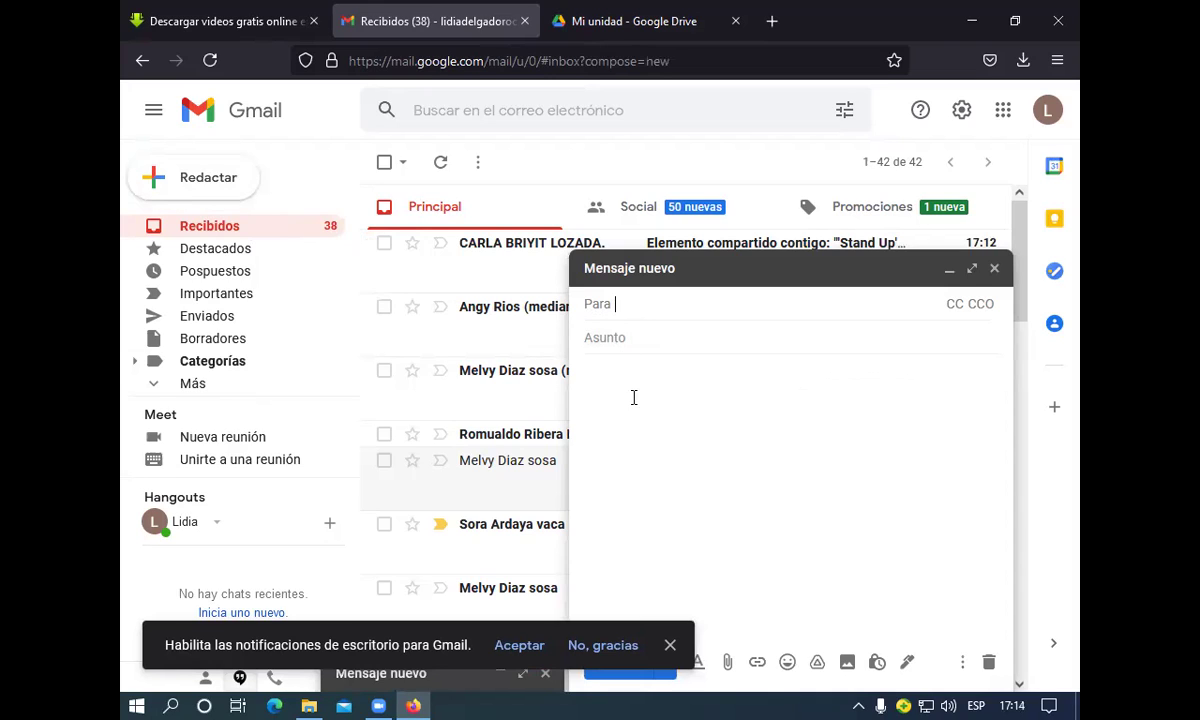
{"action": "left_click", "coordinate": [727, 663]}
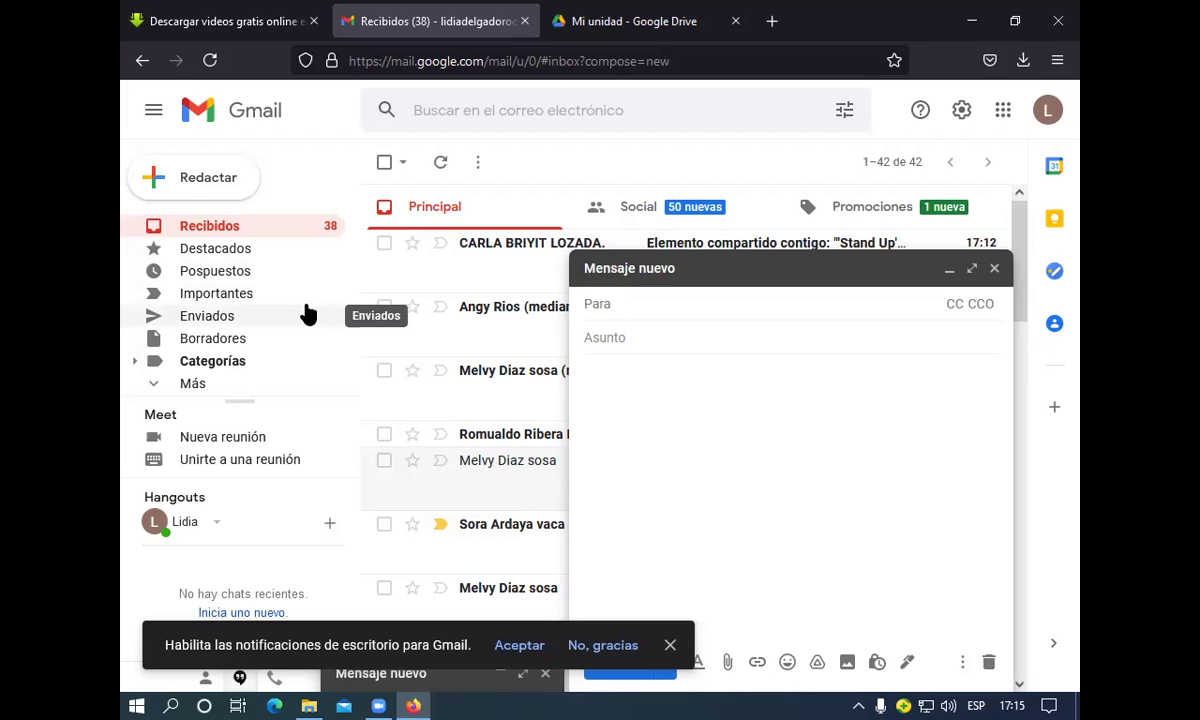
Launch WordPad by running 'wordpad' from the Windows Run dialog
{"action": "key", "text": "super+r"}
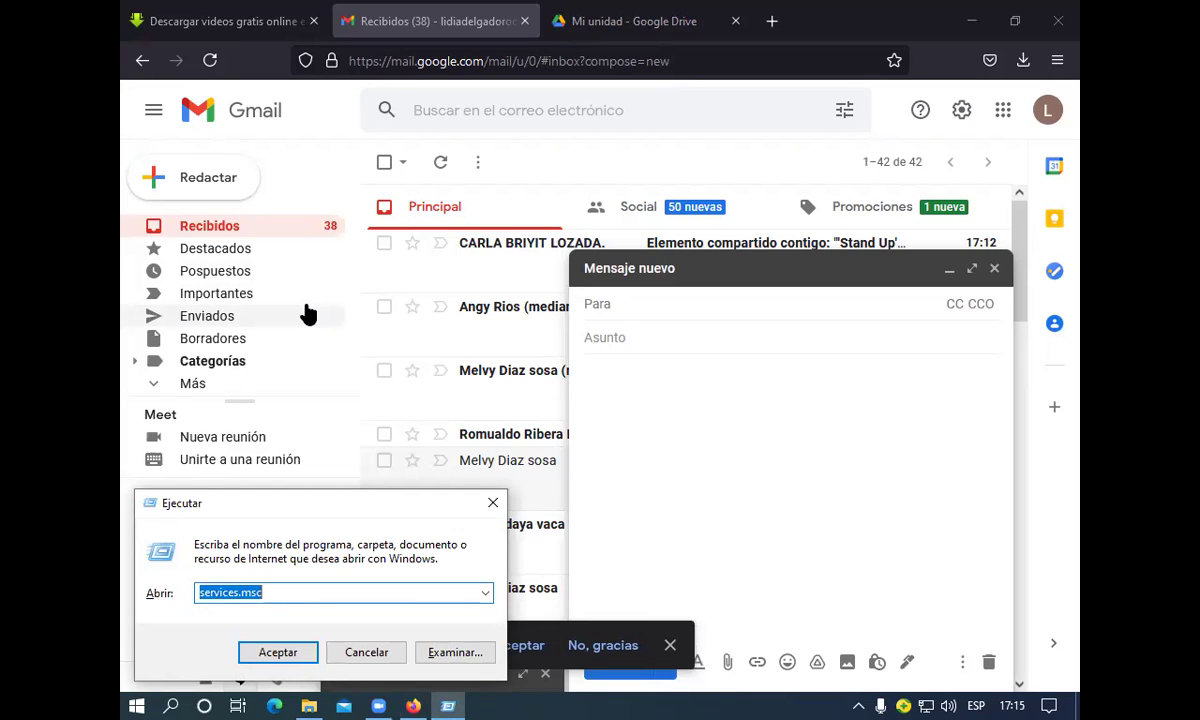
{"action": "type", "text": "wo"}
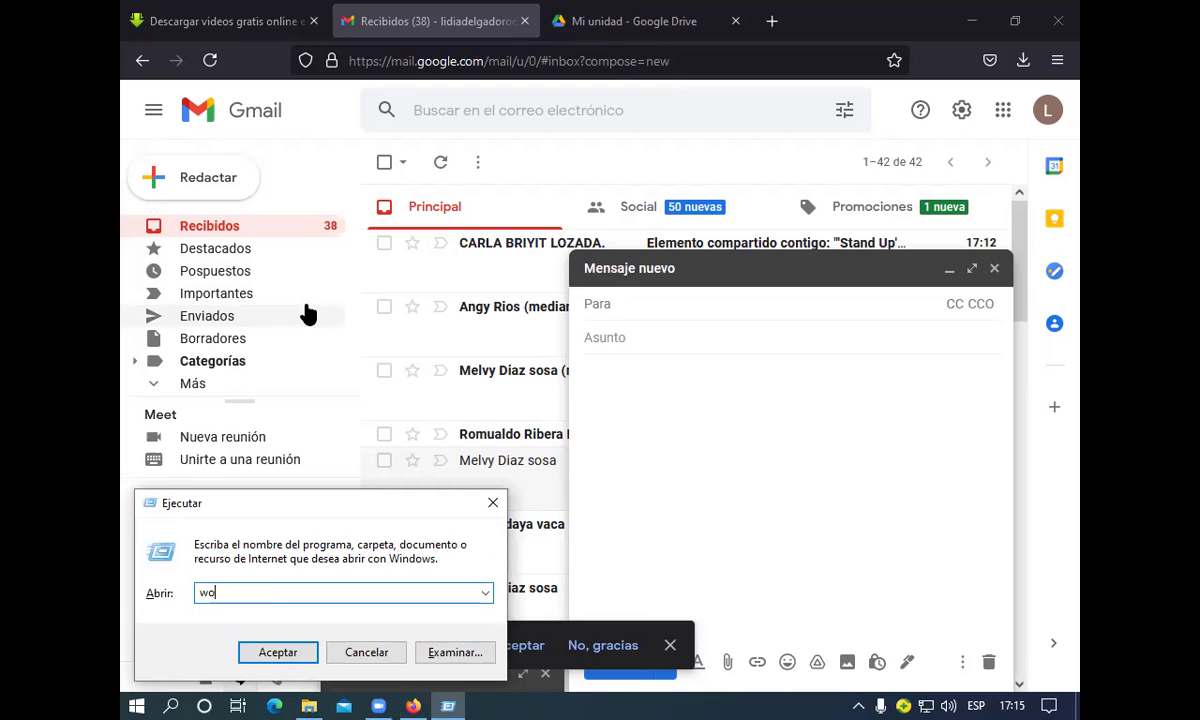
{"action": "type", "text": "rd"}
{"action": "type", "text": "dpad"}
{"action": "key", "text": "BackSpace"}
{"action": "key", "text": "BackSpace"}
{"action": "key", "text": "BackSpace"}
{"action": "key", "text": "BackSpace"}
{"action": "key", "text": "BackSpace"}
{"action": "key", "text": "BackSpace"}
{"action": "type", "text": "rdpad"}
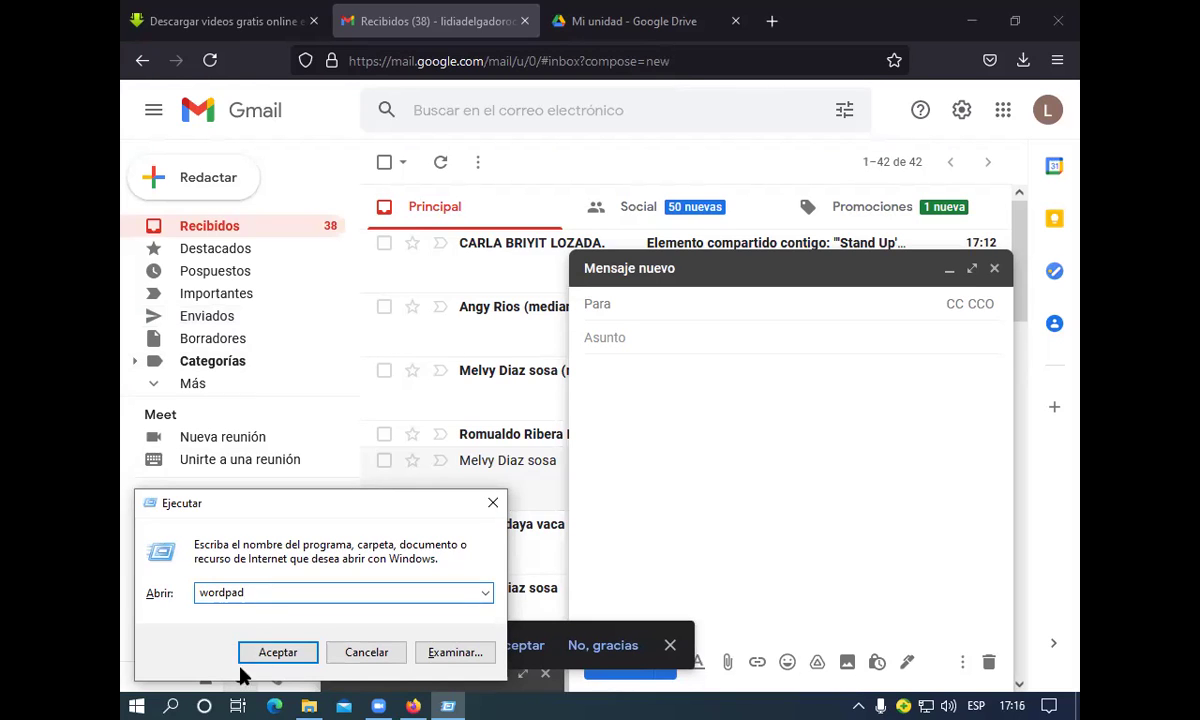
{"action": "left_click", "coordinate": [264, 654]}
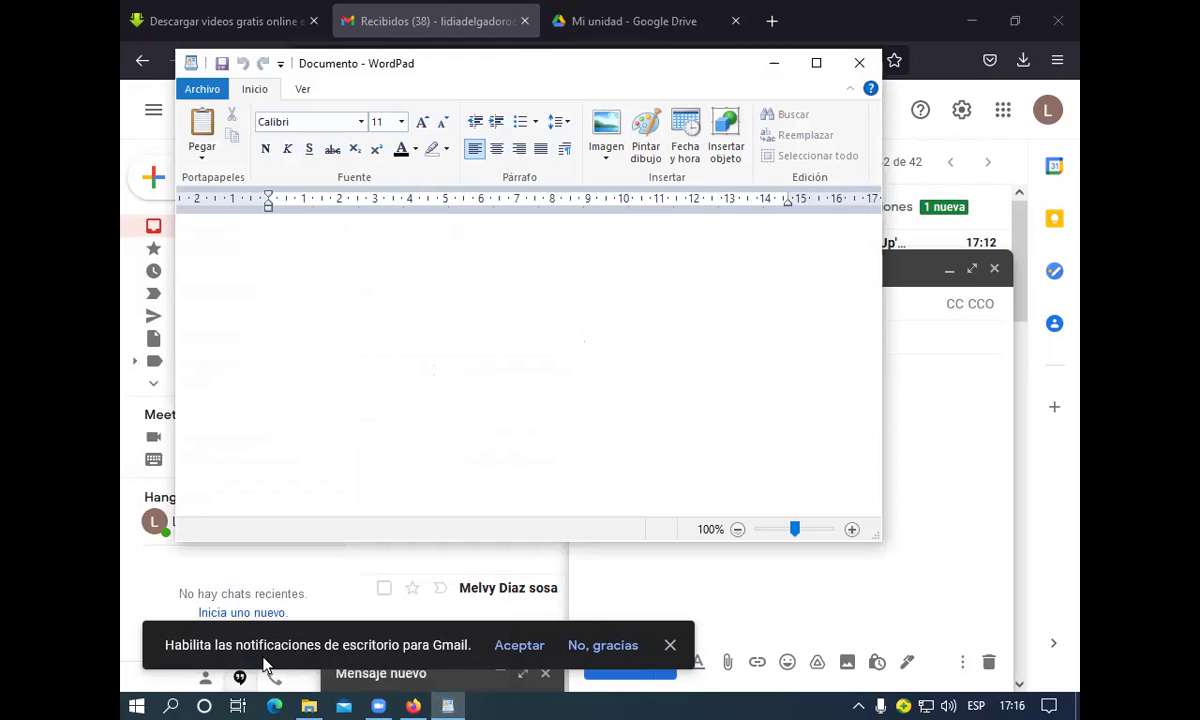
Turn on bold, underline and italic in the empty WordPad document
{"action": "left_click", "coordinate": [264, 150]}
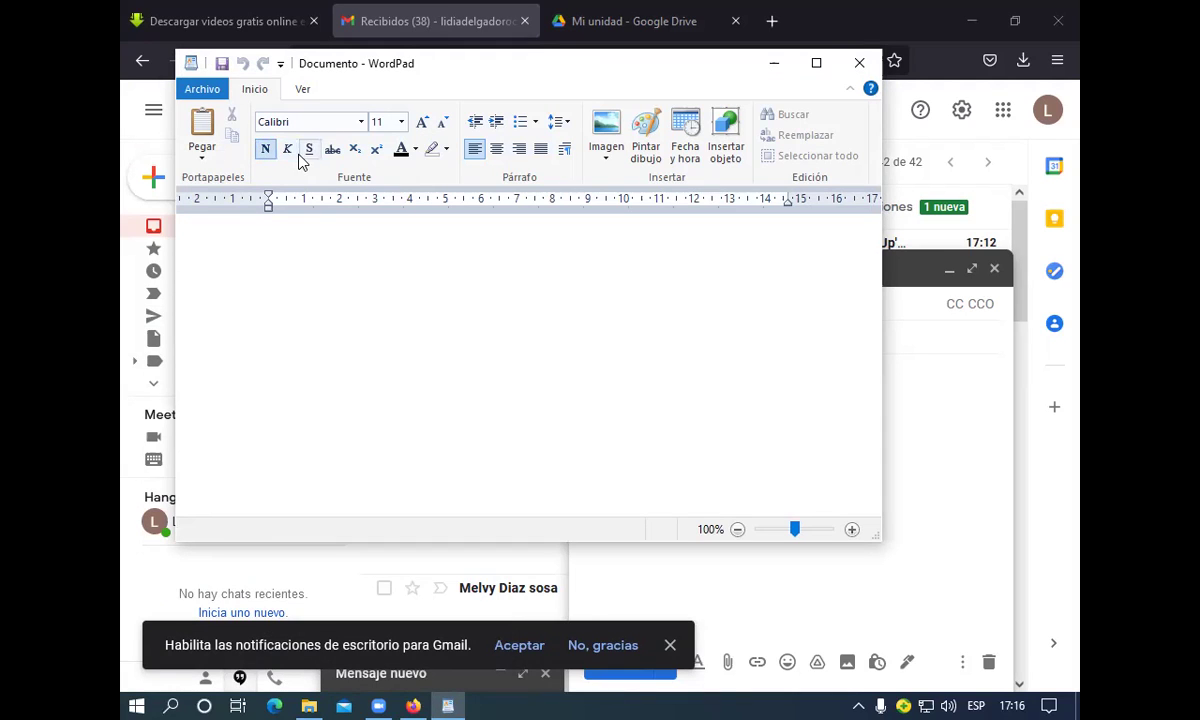
{"action": "left_click", "coordinate": [310, 150]}
{"action": "left_click", "coordinate": [288, 150]}
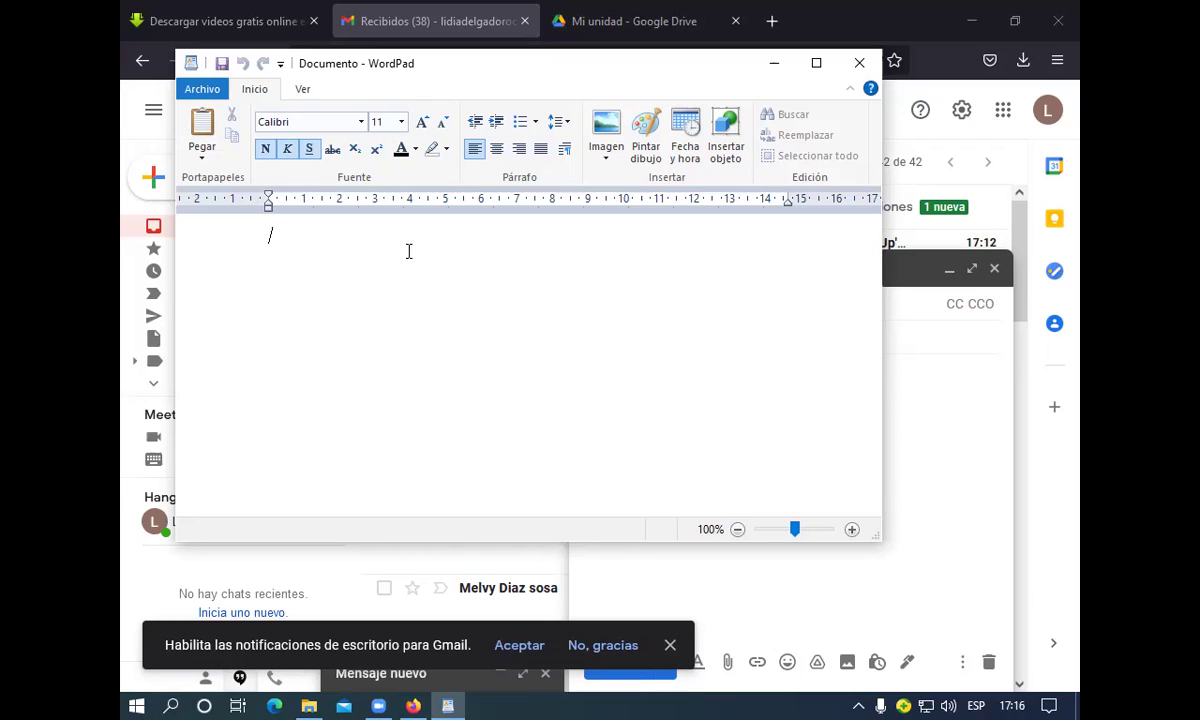
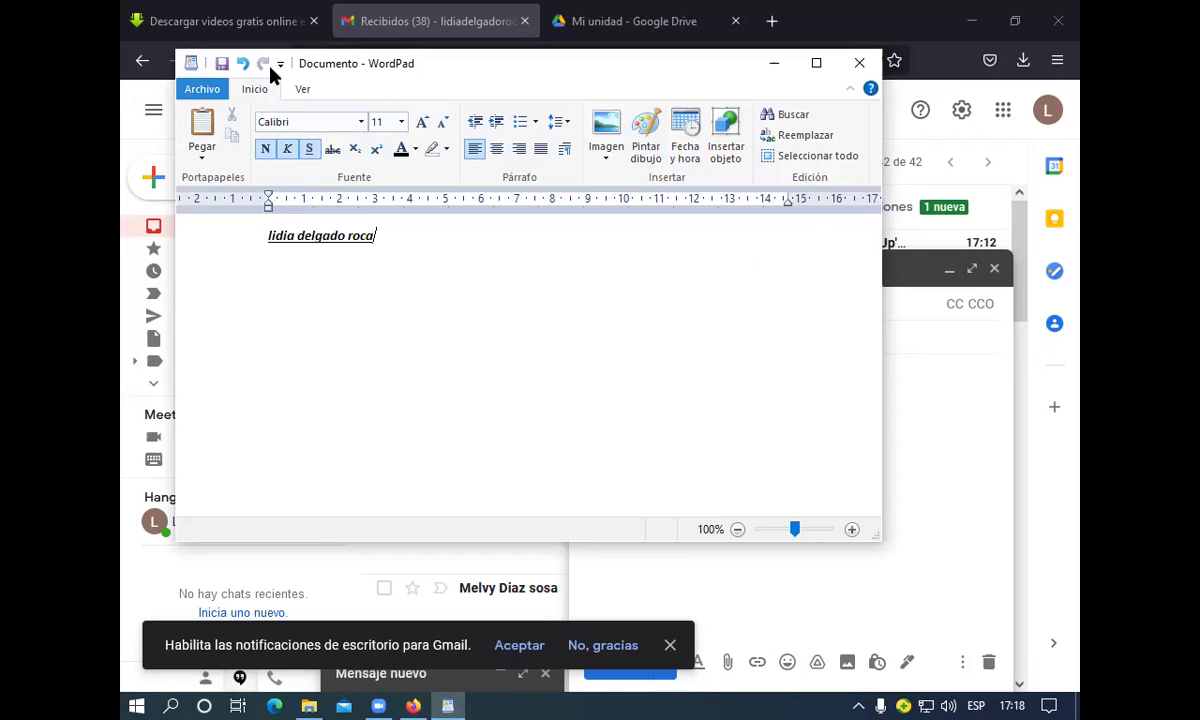
Open Save As from WordPad's file menu and choose Escritorio as the location
{"action": "left_click", "coordinate": [203, 90]}
{"action": "left_click", "coordinate": [204, 91]}
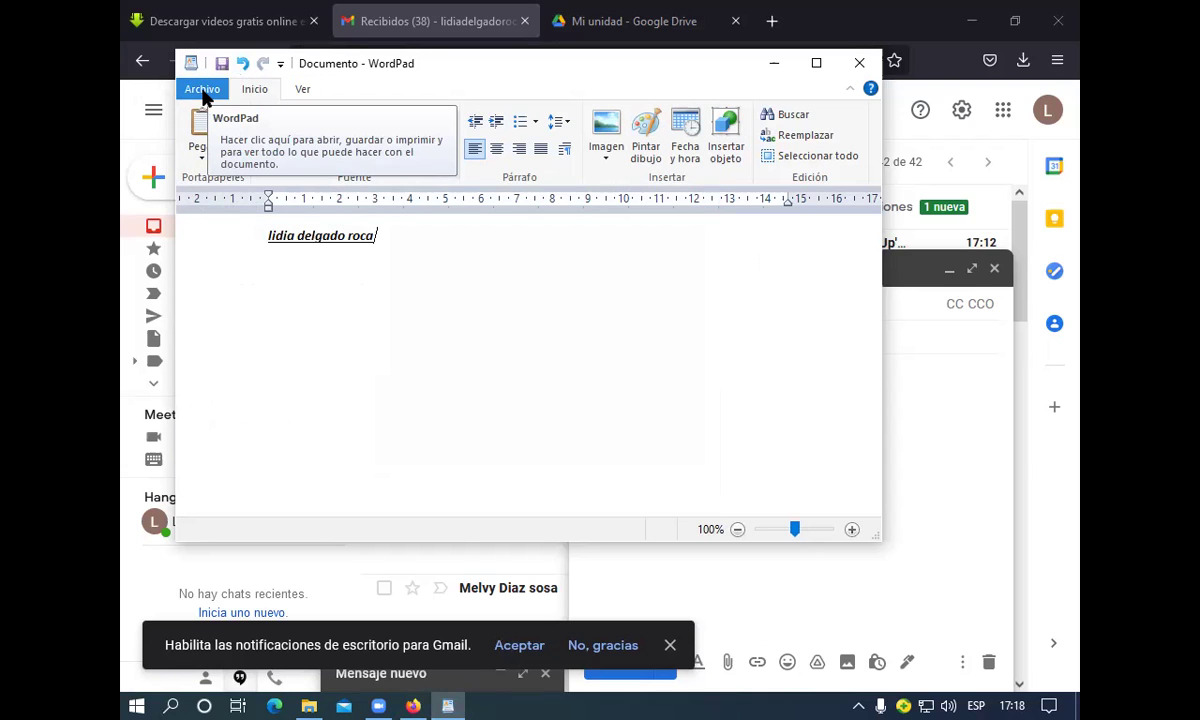
{"action": "left_click", "coordinate": [203, 92]}
{"action": "left_click", "coordinate": [202, 93]}
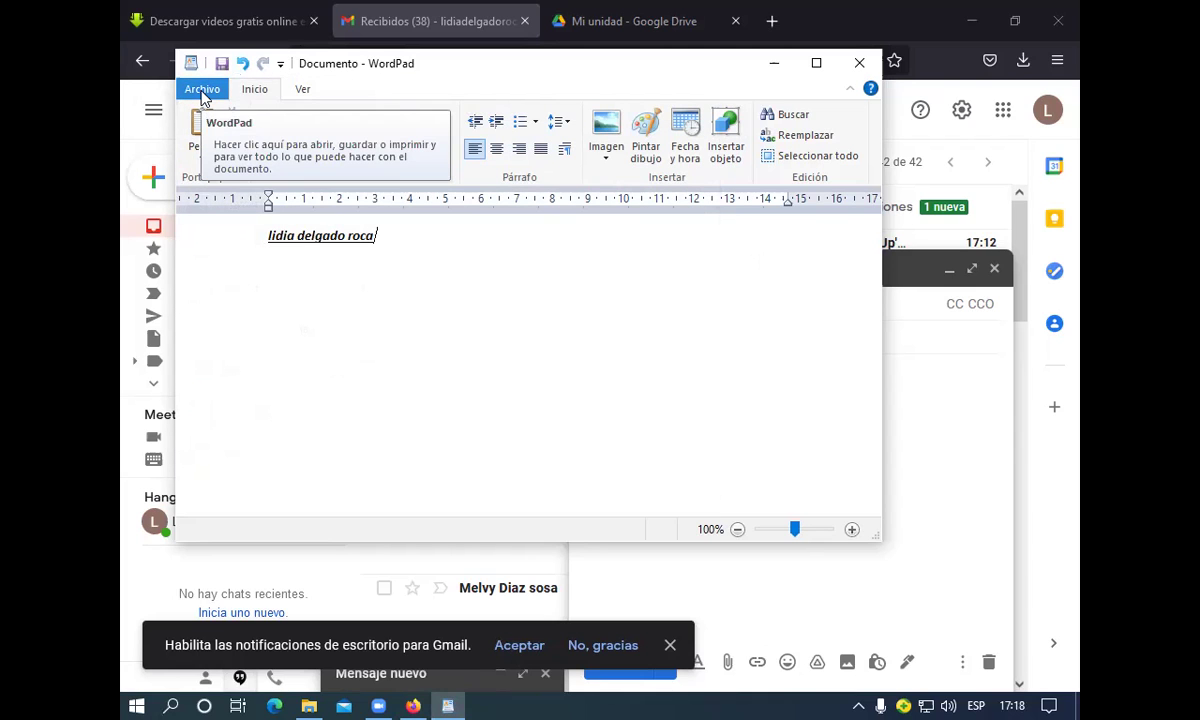
{"action": "left_click", "coordinate": [201, 96]}
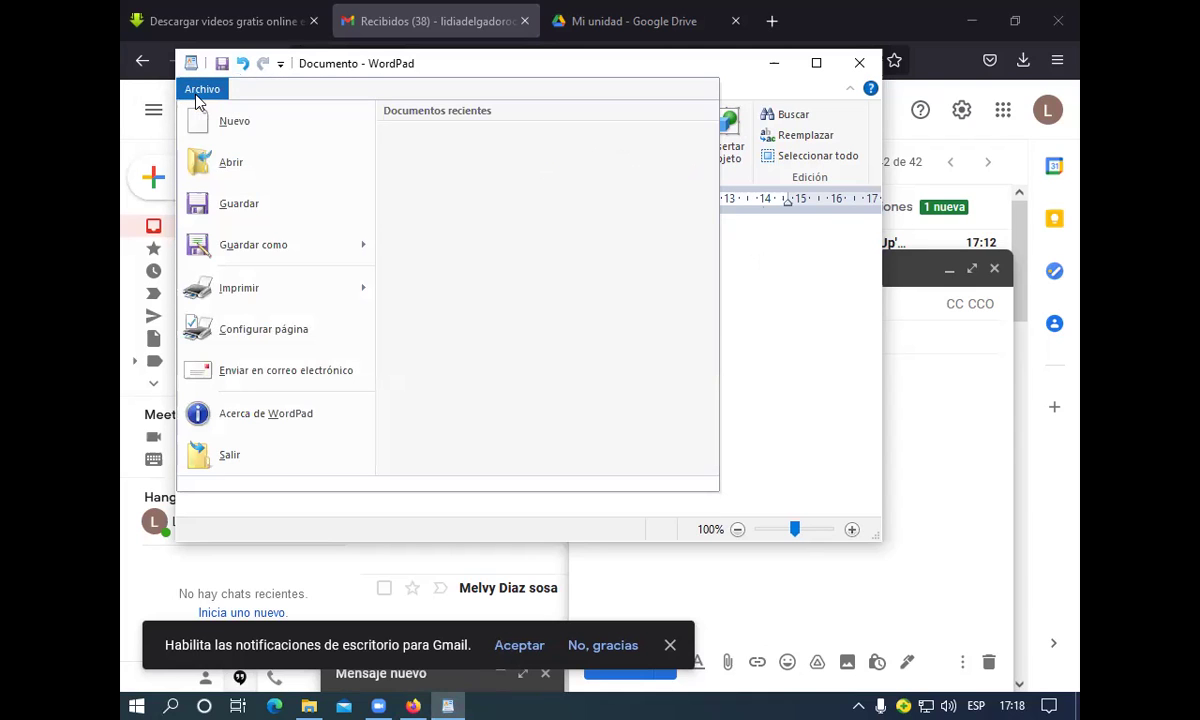
{"action": "left_click", "coordinate": [211, 208]}
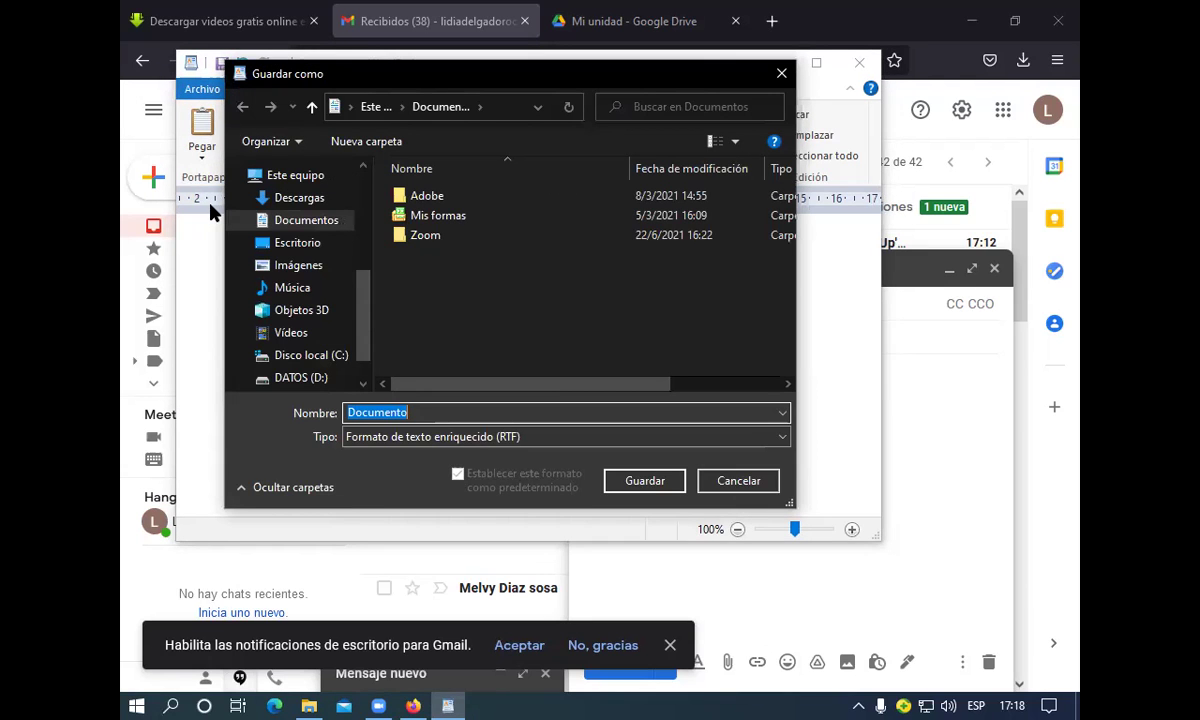
{"action": "left_click", "coordinate": [293, 247]}
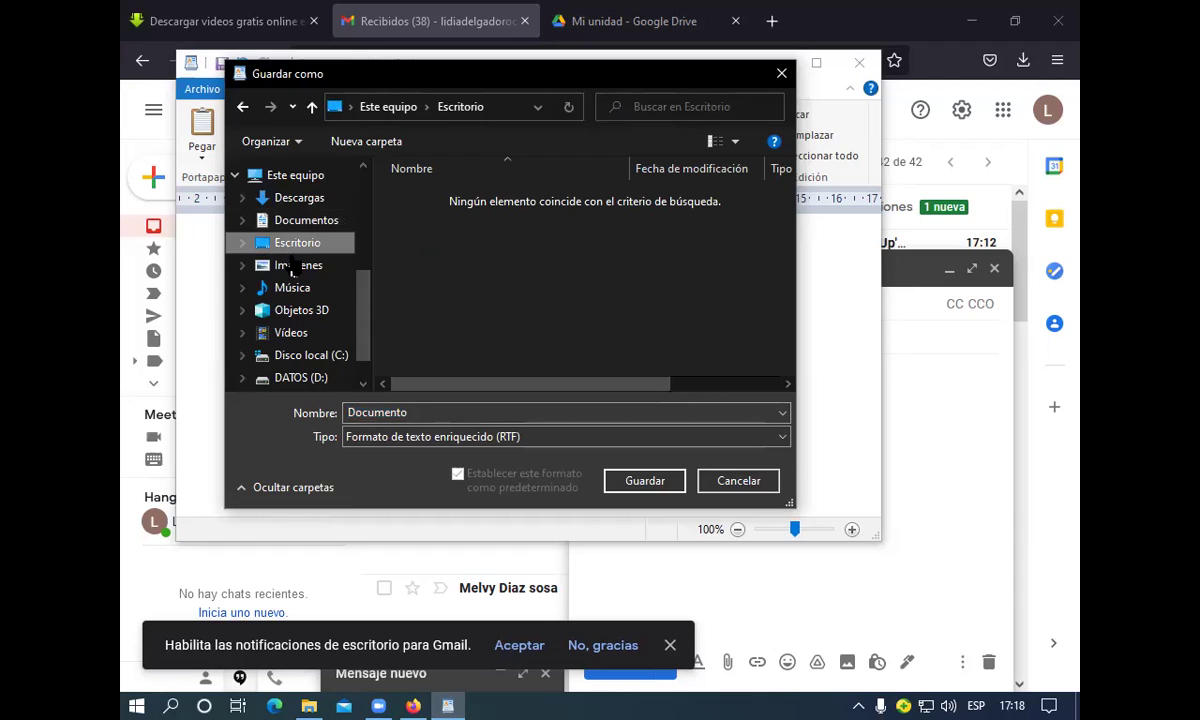
Replace 'Documento' with the name 'cv de lidia' and save it as RTF
{"action": "double_click", "coordinate": [355, 410]}
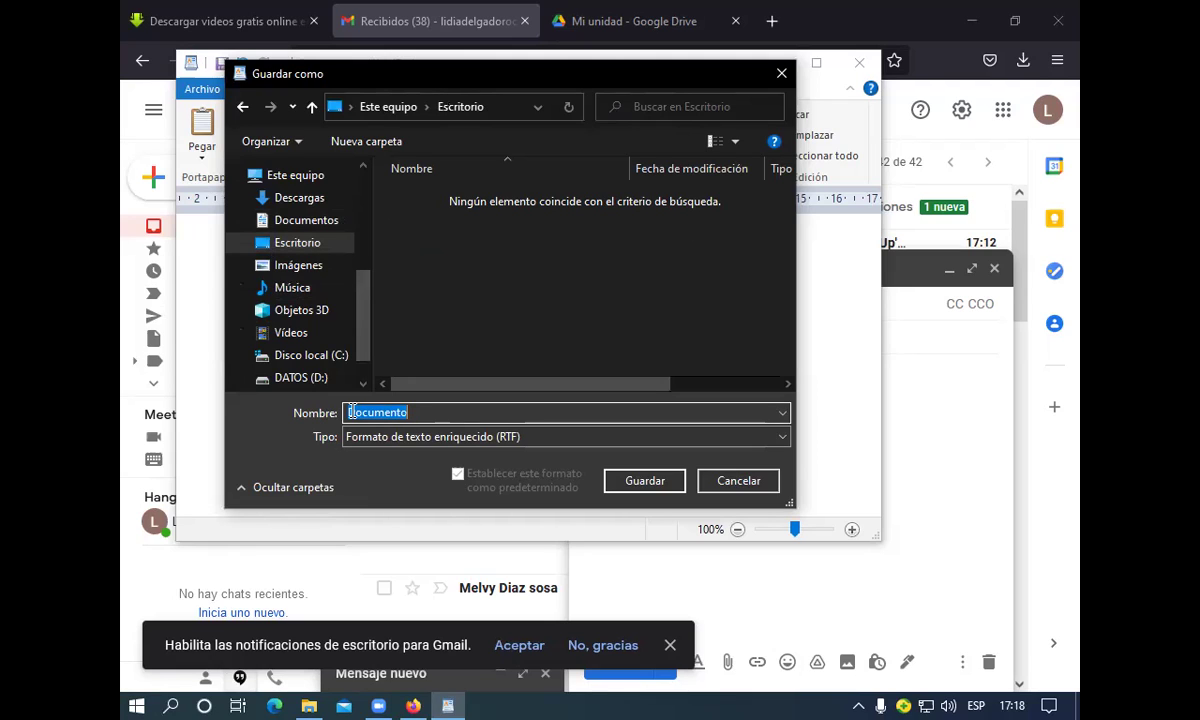
{"action": "key", "text": "BackSpace"}
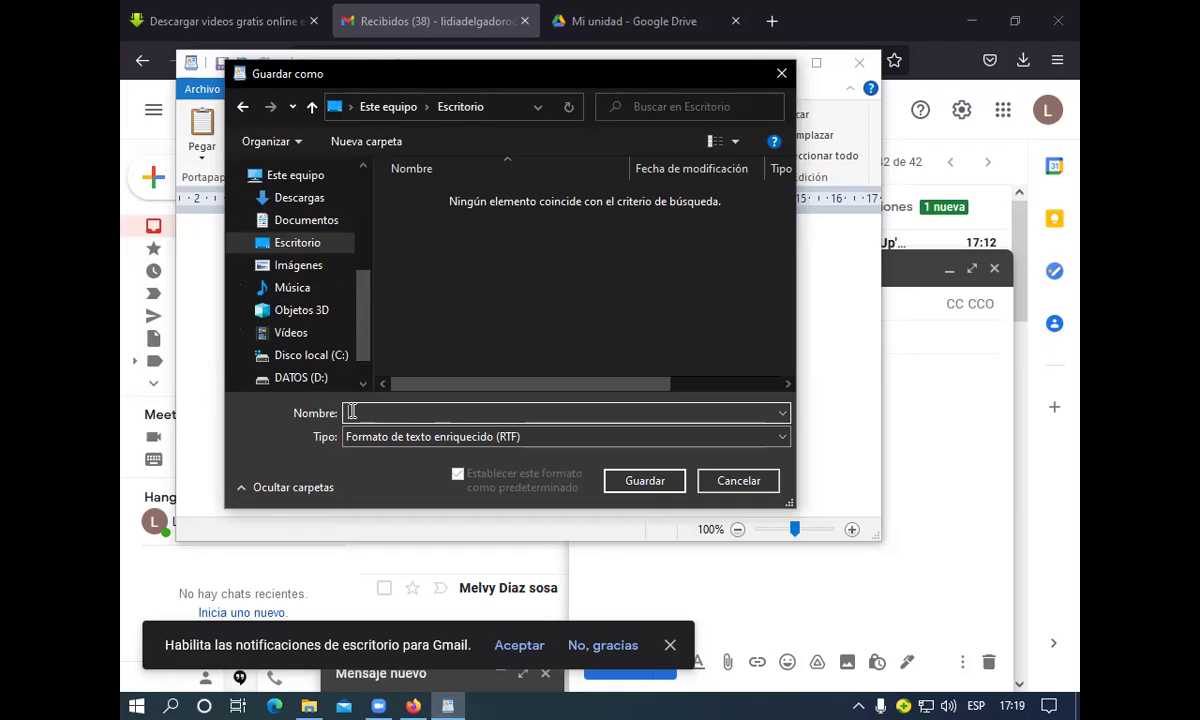
{"action": "type", "text": "cv"}
{"action": "type", "text": "de lidia"}
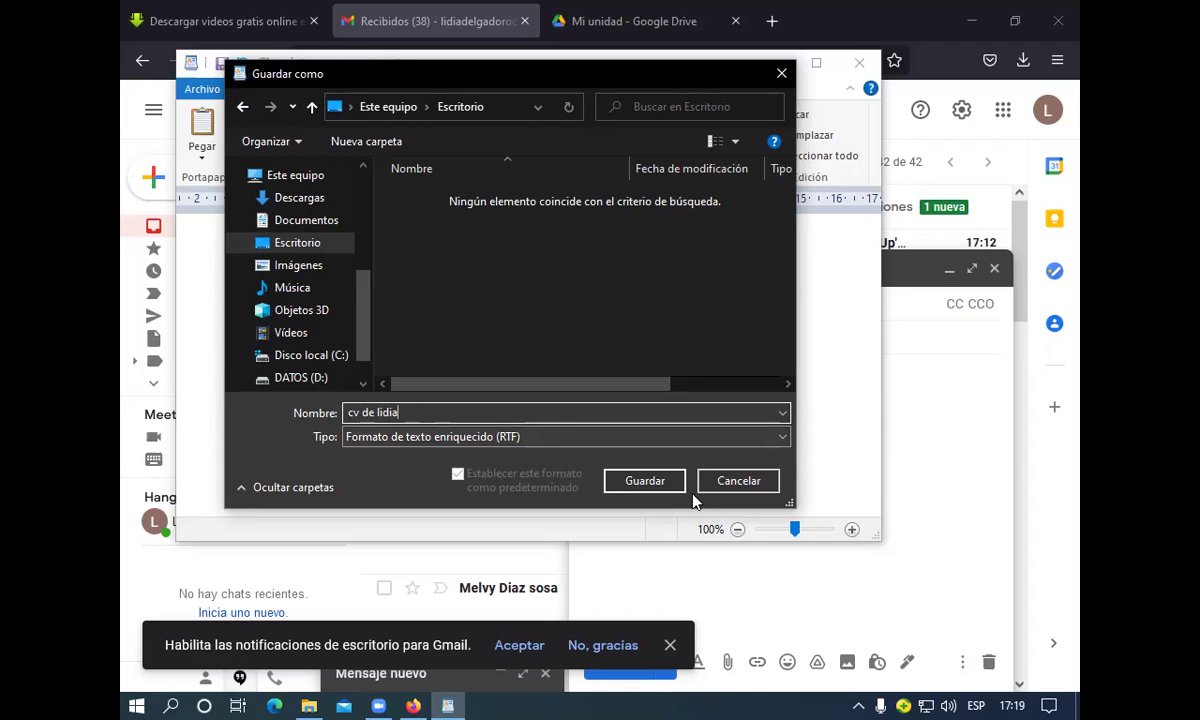
{"action": "left_click", "coordinate": [660, 482]}
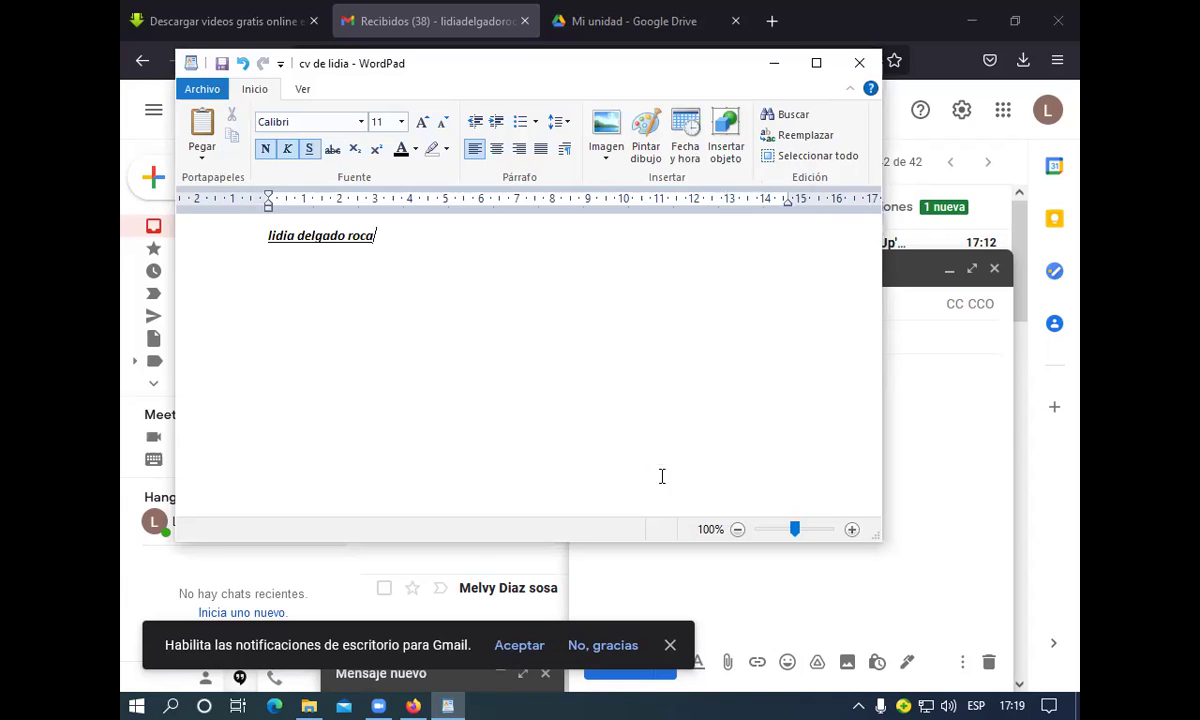
Close WordPad and attach 'cv de lidia.rtf' from the Desktop to the Gmail draft
{"action": "left_click", "coordinate": [866, 68]}
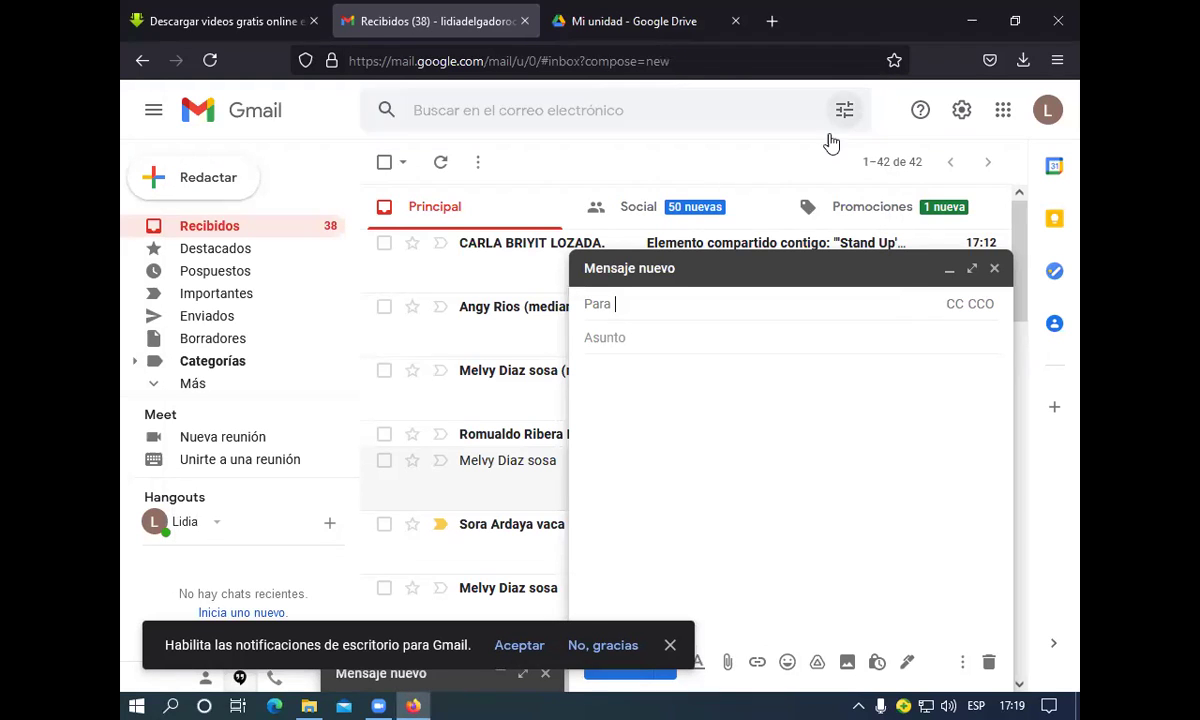
{"action": "left_click", "coordinate": [617, 308]}
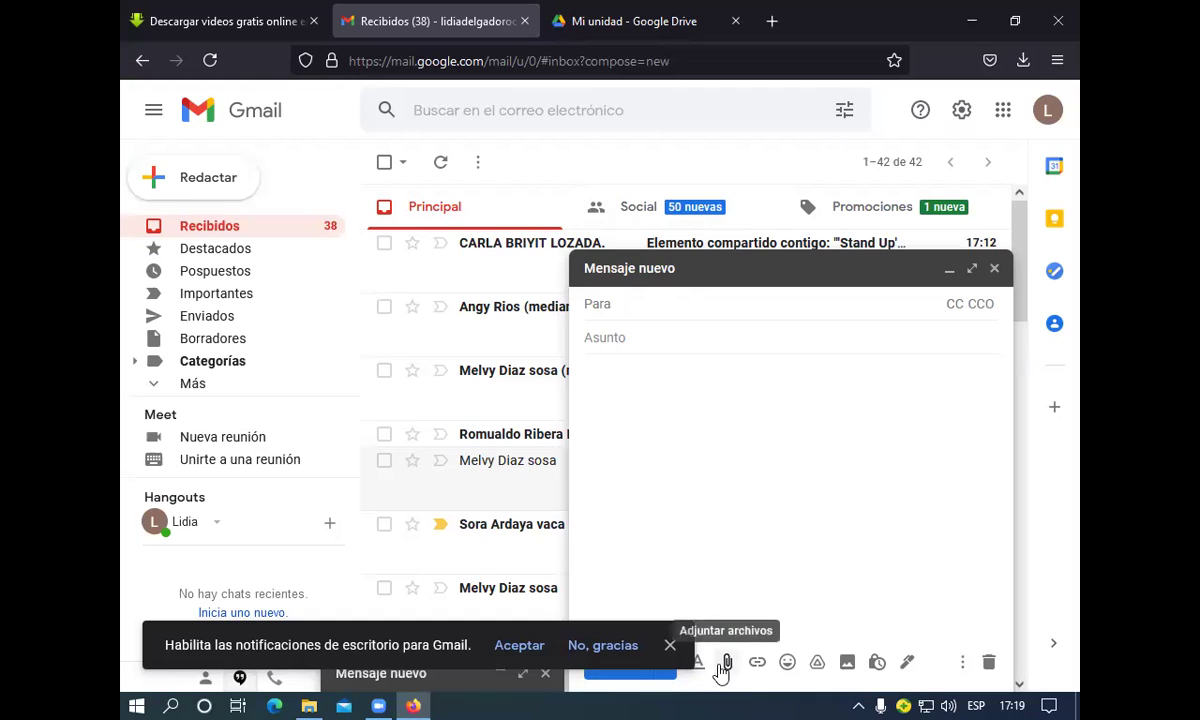
{"action": "left_click", "coordinate": [721, 665]}
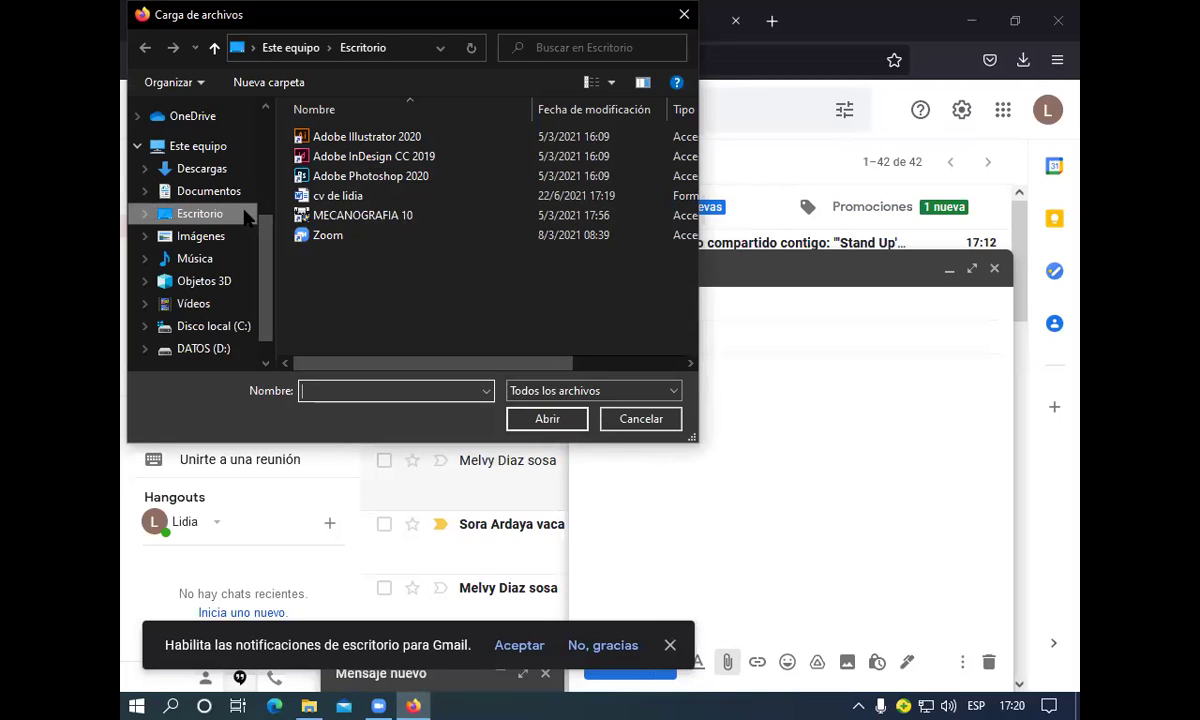
{"action": "left_click", "coordinate": [298, 200]}
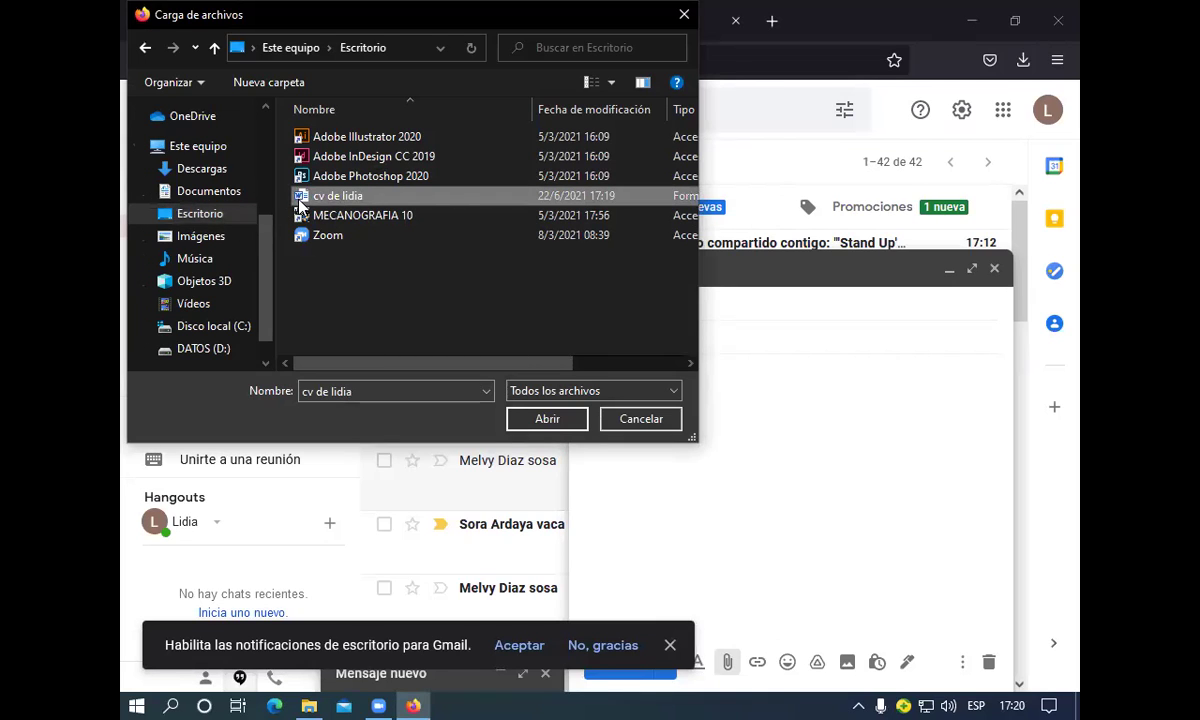
{"action": "left_click", "coordinate": [546, 419]}
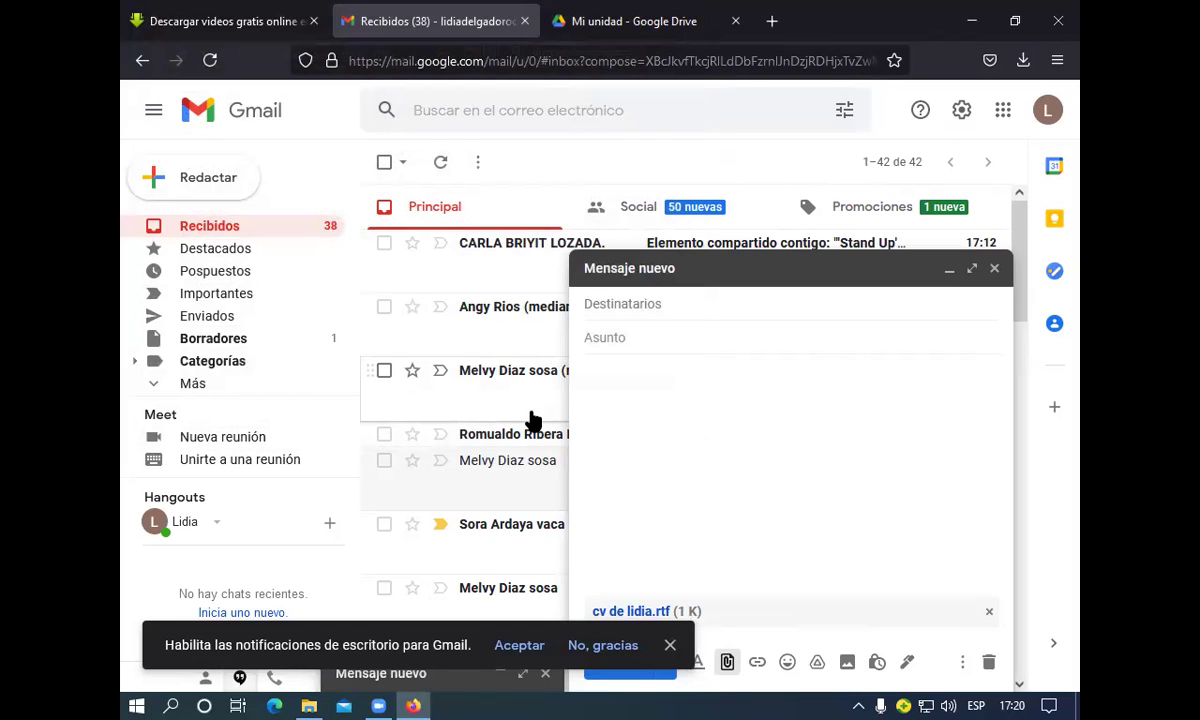
Add three recipients to the Para field from Gmail's contact suggestions
{"action": "left_click", "coordinate": [663, 304]}
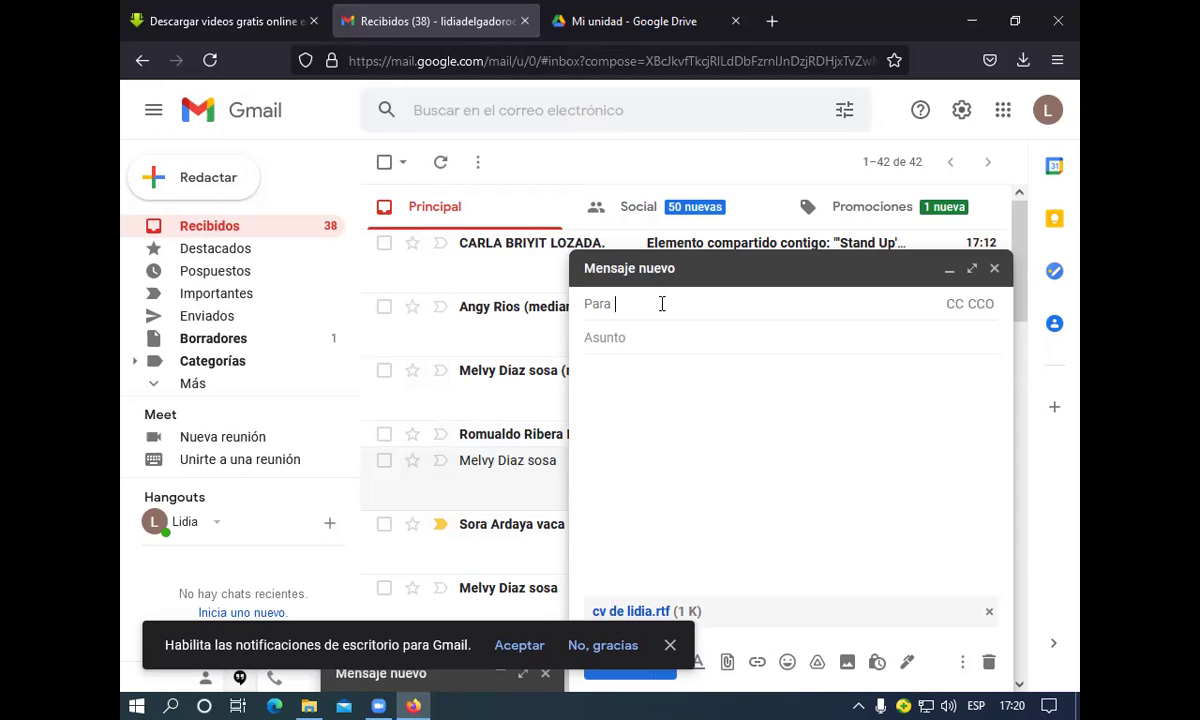
{"action": "type", "text": "m"}
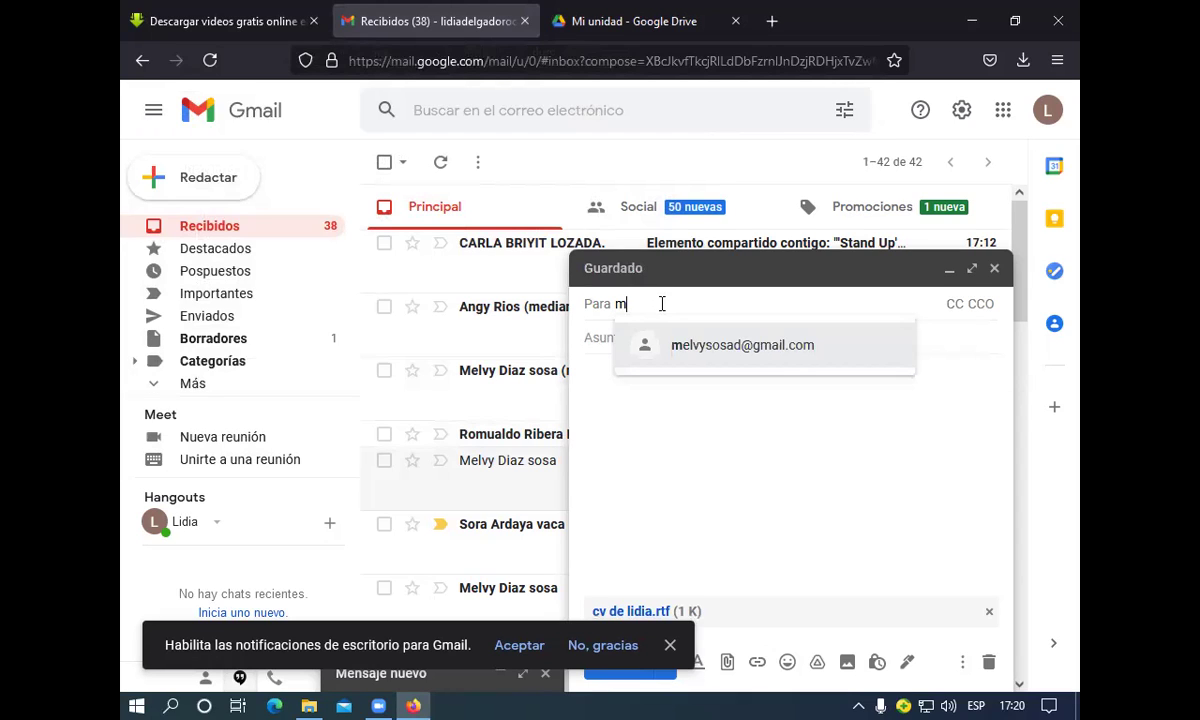
{"action": "type", "text": "elby"}
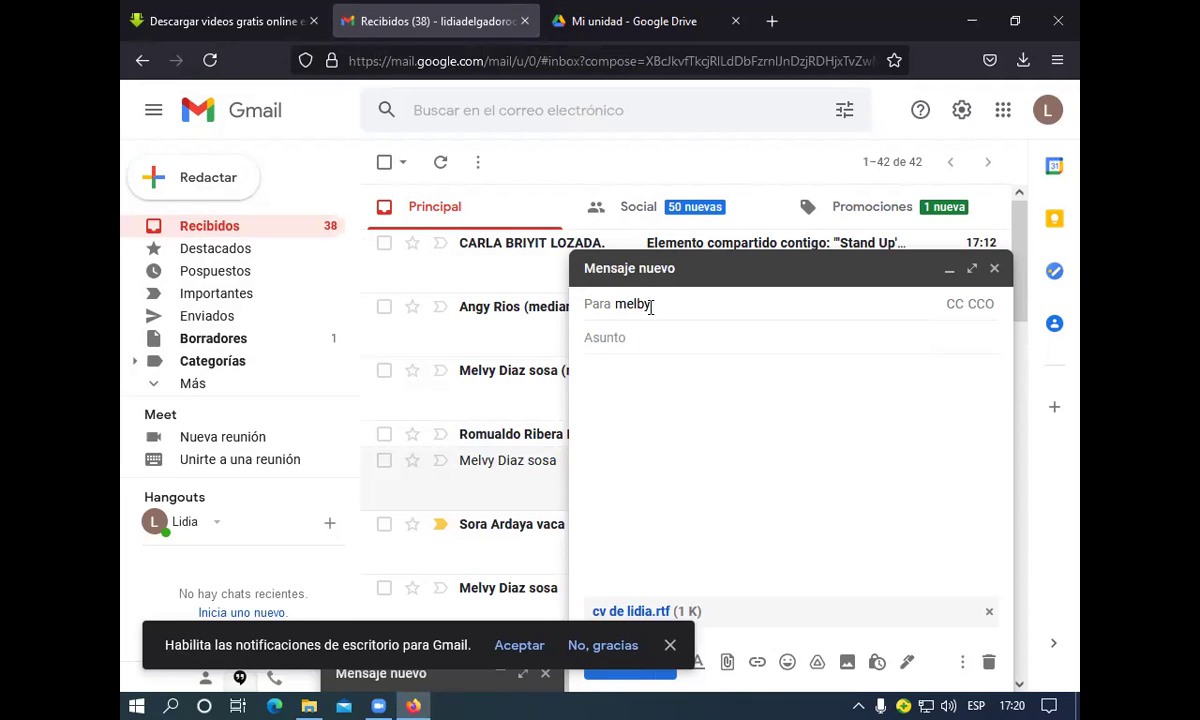
{"action": "key", "text": "BackSpace"}
{"action": "key", "text": "BackSpace"}
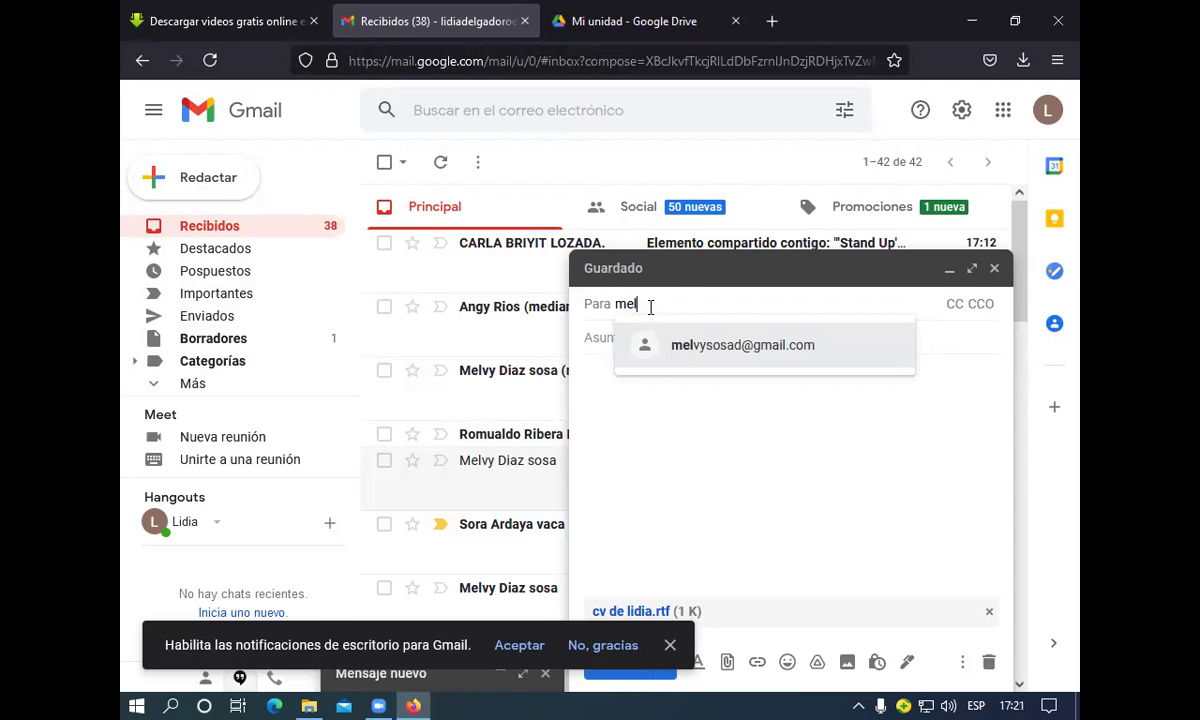
{"action": "type", "text": "vy"}
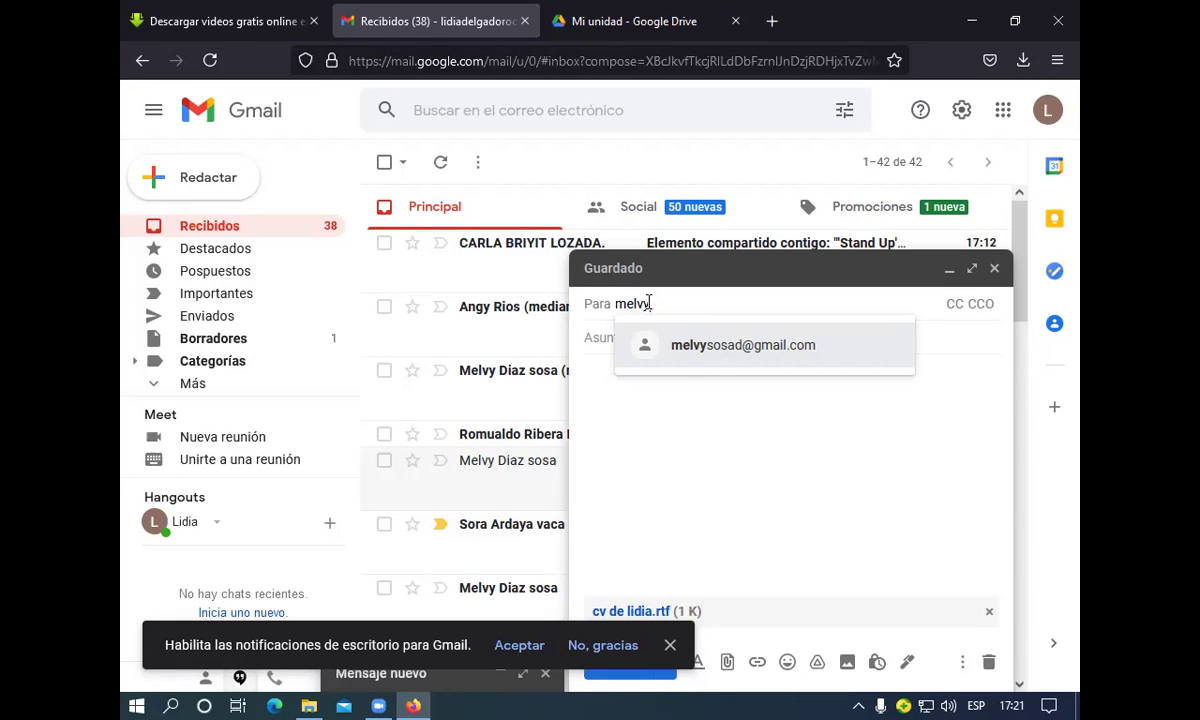
{"action": "left_click", "coordinate": [711, 345]}
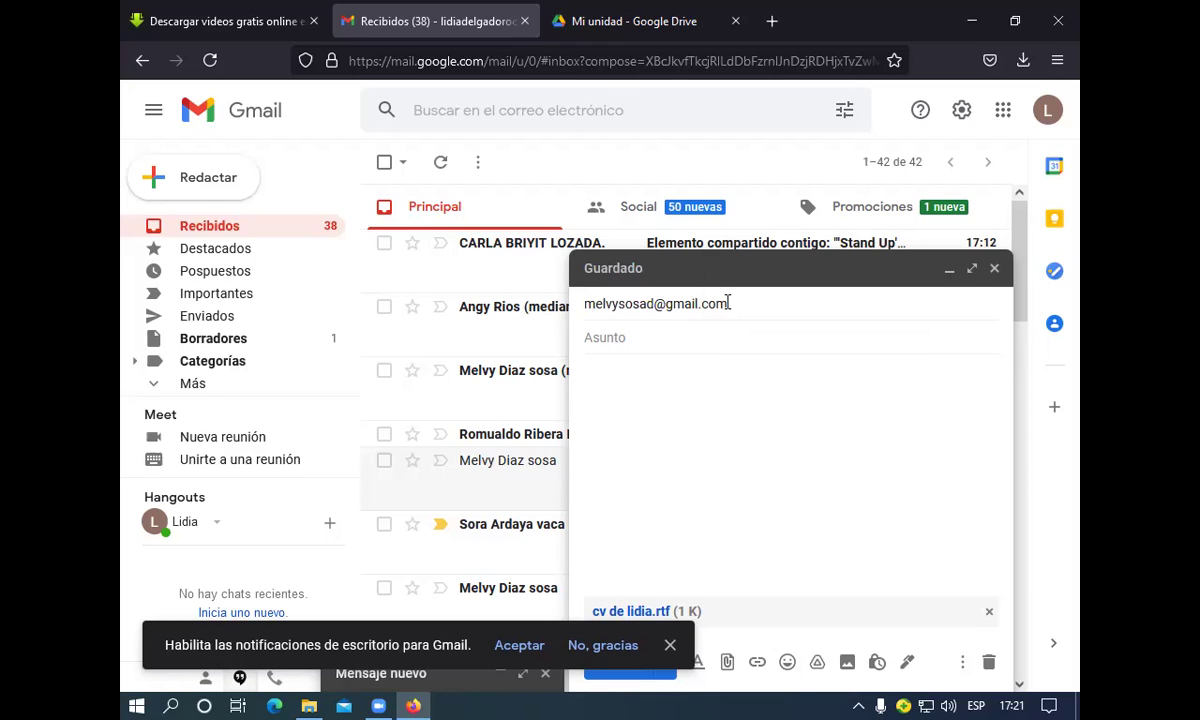
{"action": "left_click", "coordinate": [728, 302]}
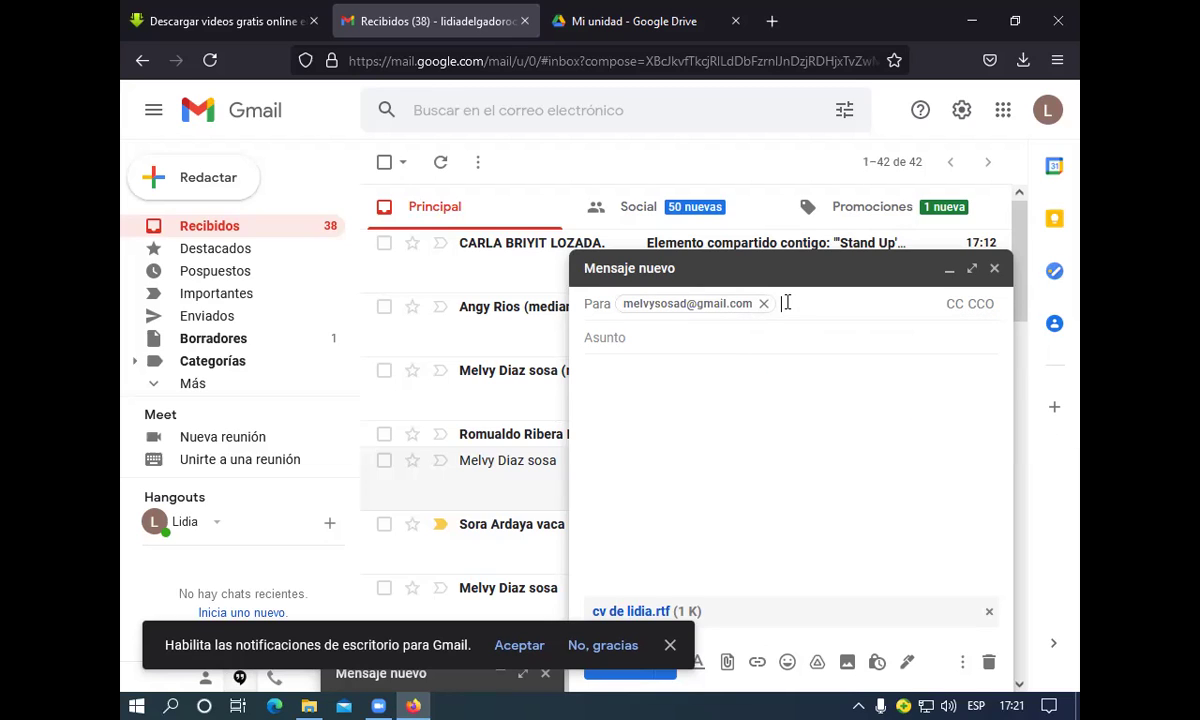
{"action": "type", "text": "sora"}
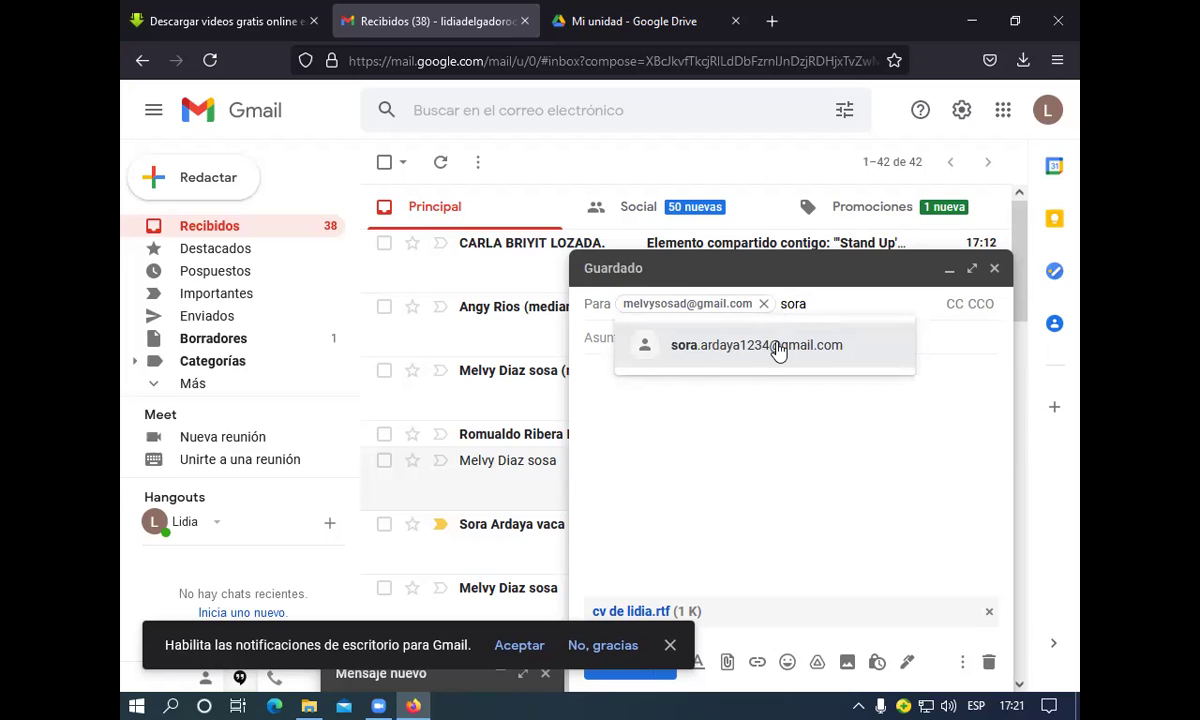
{"action": "left_click", "coordinate": [778, 348]}
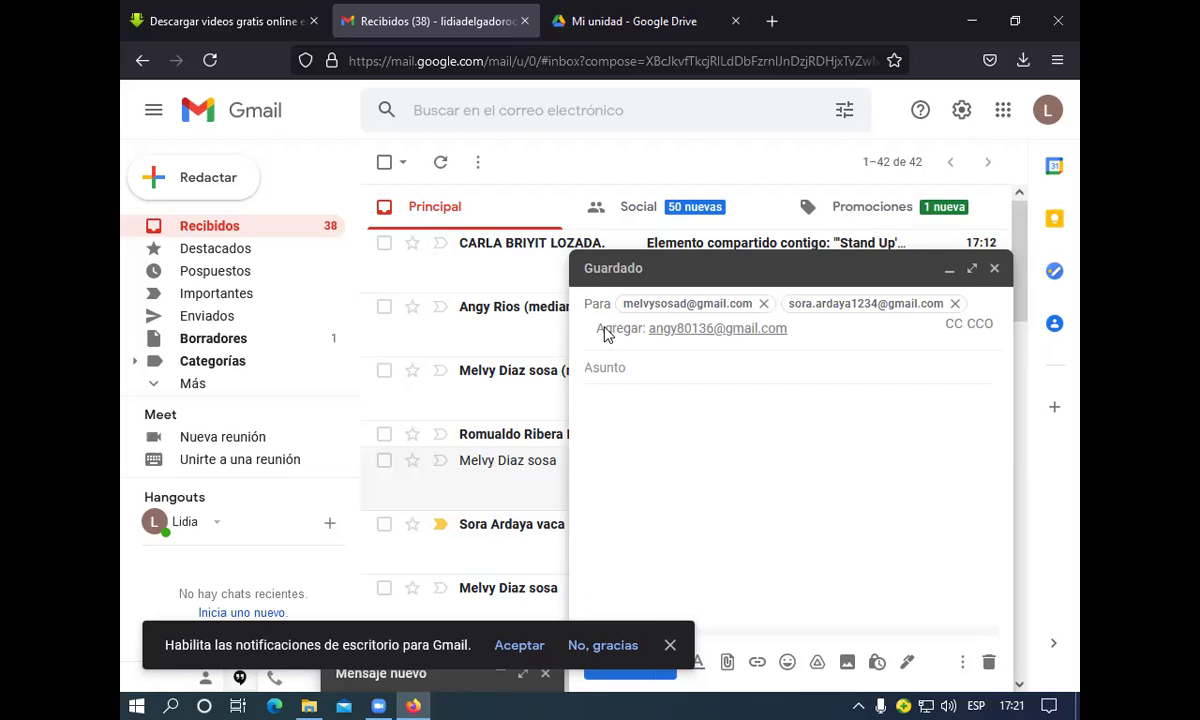
{"action": "left_click", "coordinate": [809, 329]}
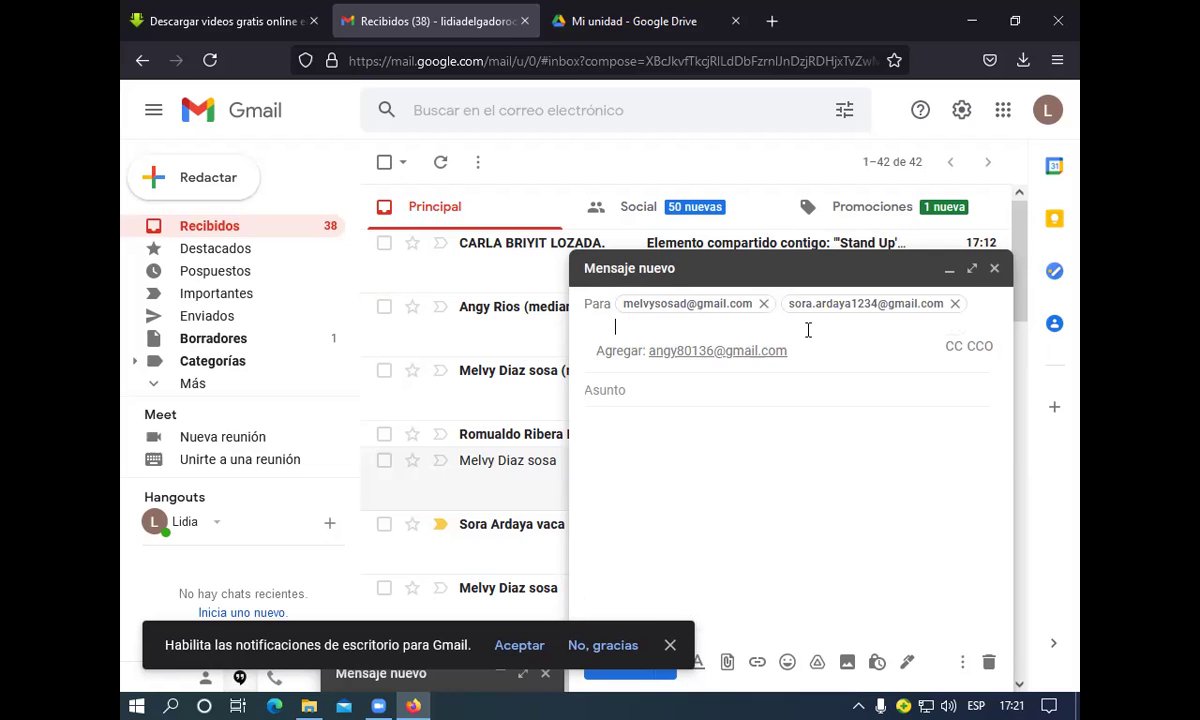
{"action": "left_click", "coordinate": [684, 350]}
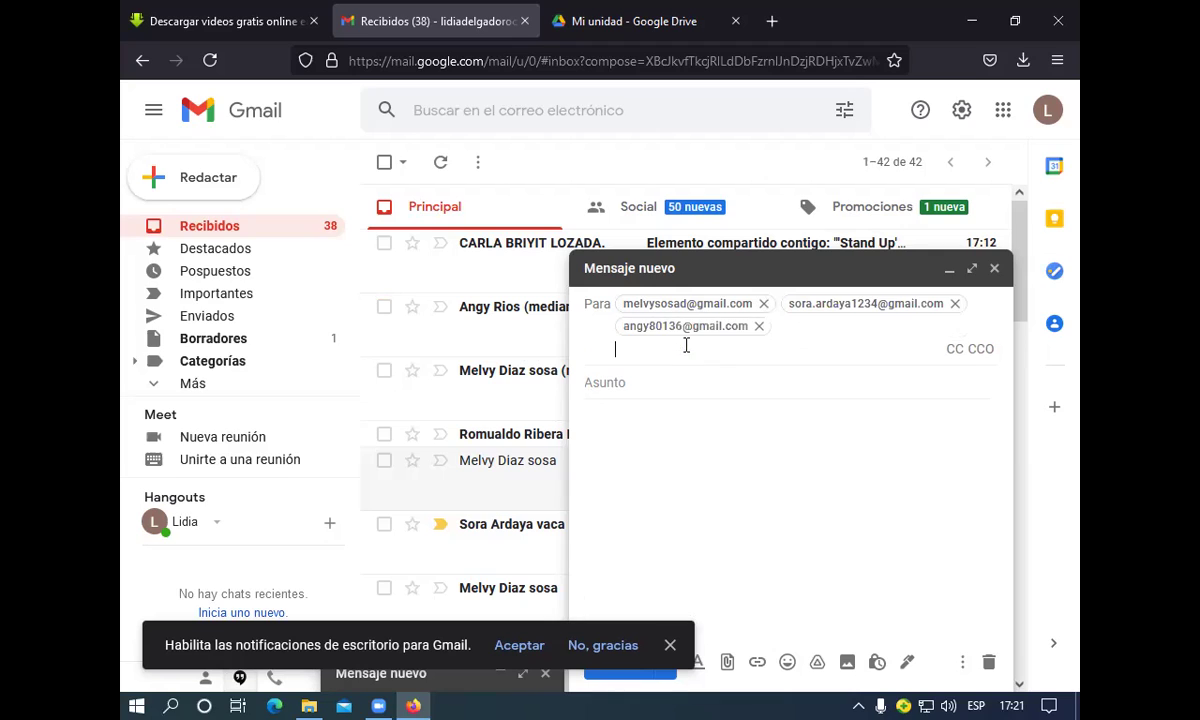
Type the fourth recipient's full Gmail address, correcting the mistyped domain
{"action": "left_click", "coordinate": [789, 327]}
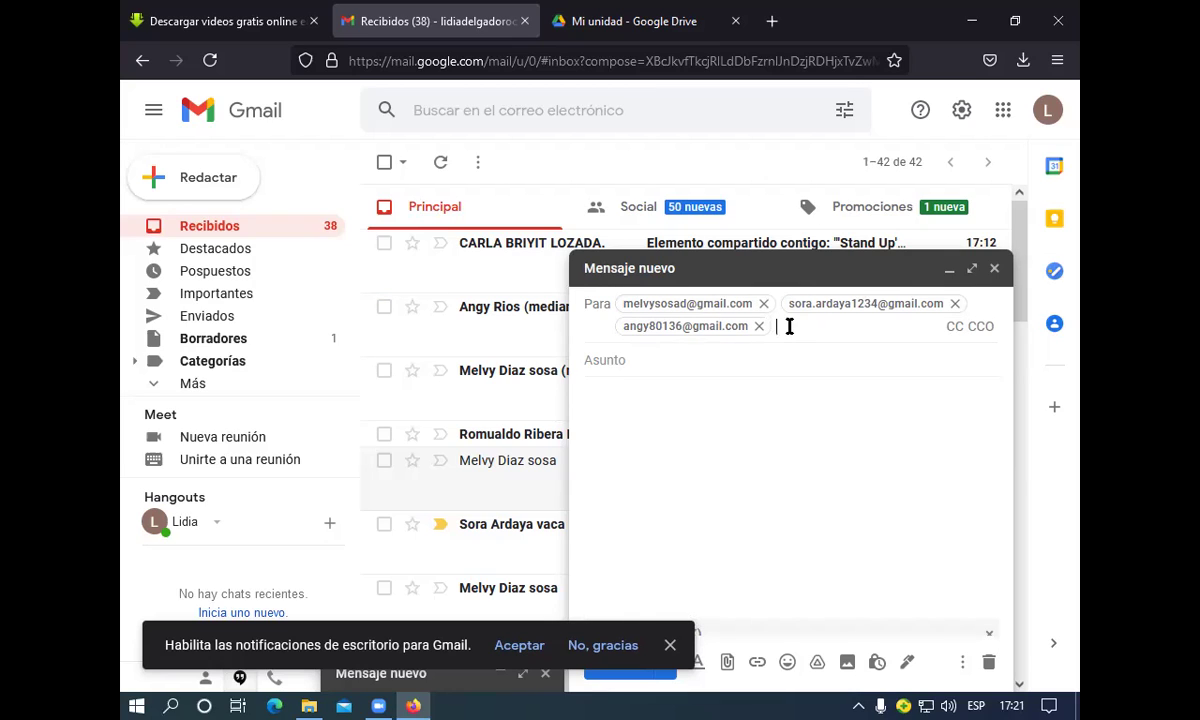
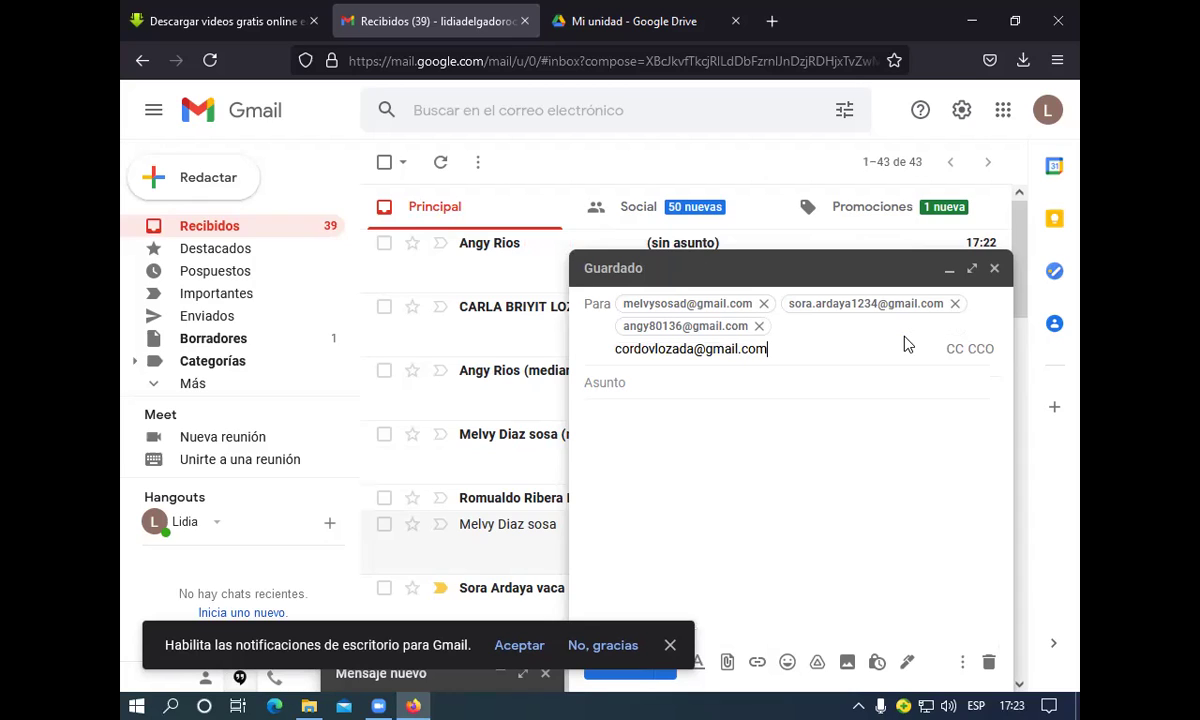
Type 'cv de lidia' into the body of the four-recipient draft
{"action": "left_click", "coordinate": [631, 382]}
{"action": "left_click", "coordinate": [631, 382]}
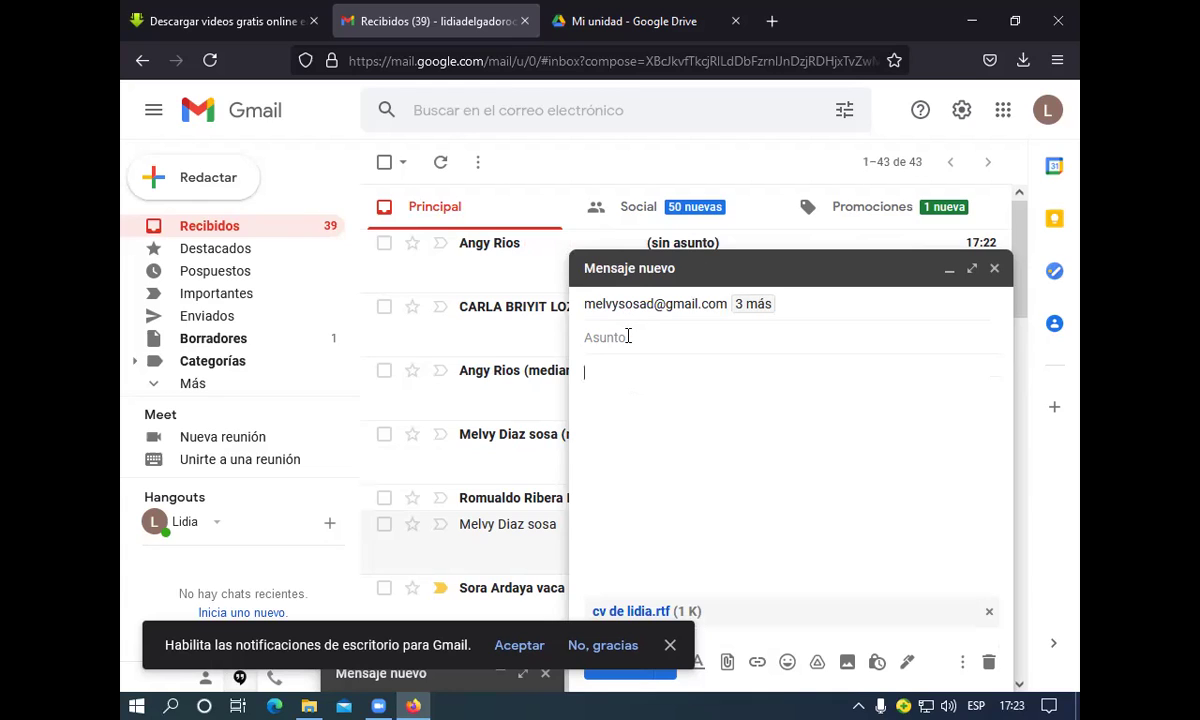
{"action": "type", "text": "cv de lidia"}
Enter the subject 'cv de lidia' and delete the text from the message body
{"action": "left_click", "coordinate": [588, 339]}
{"action": "type", "text": "cv"}
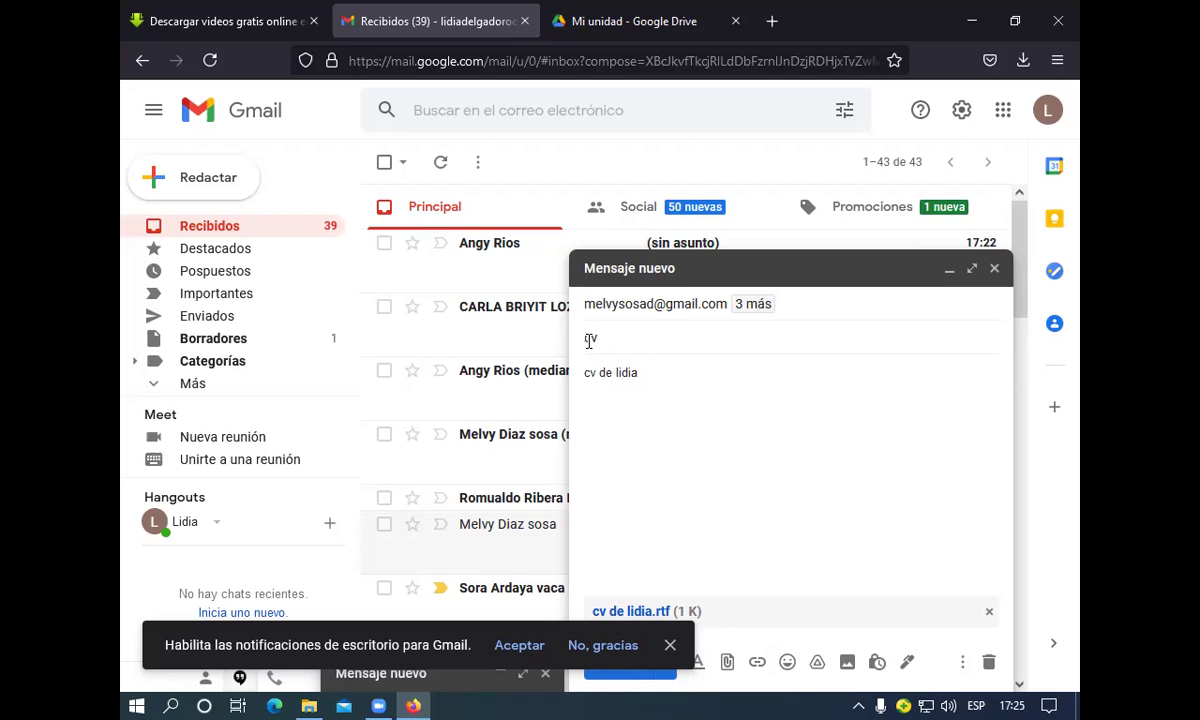
{"action": "type", "text": " de l"}
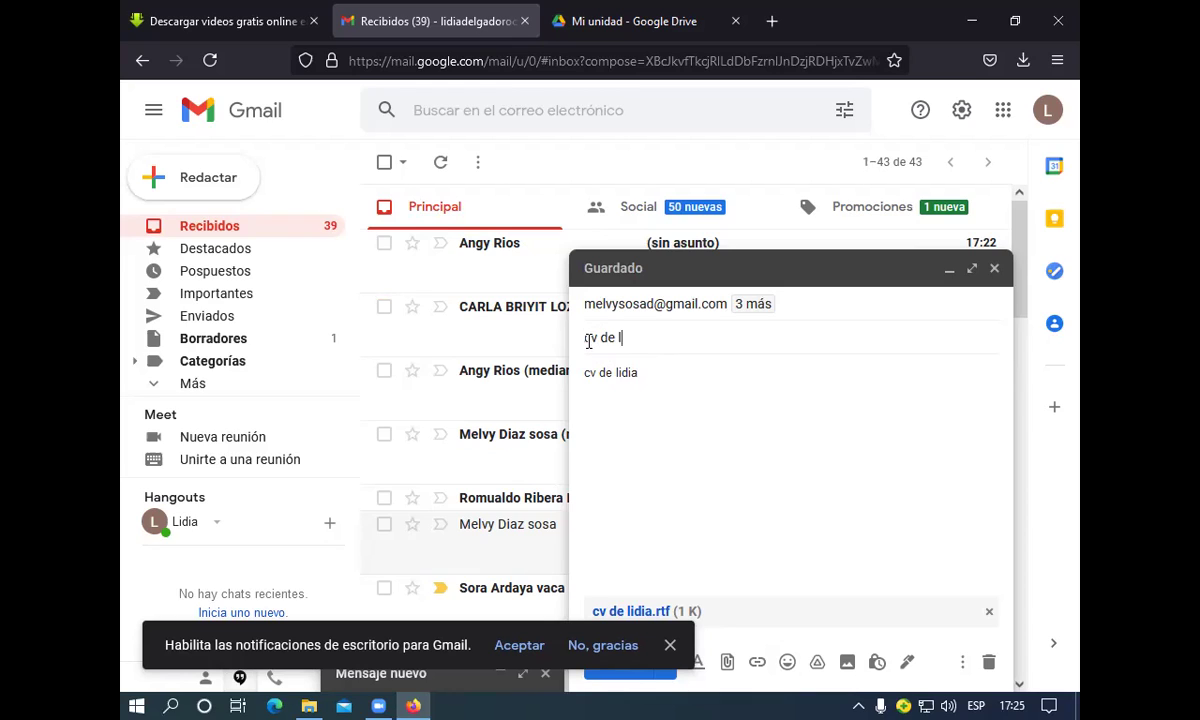
{"action": "type", "text": "idia"}
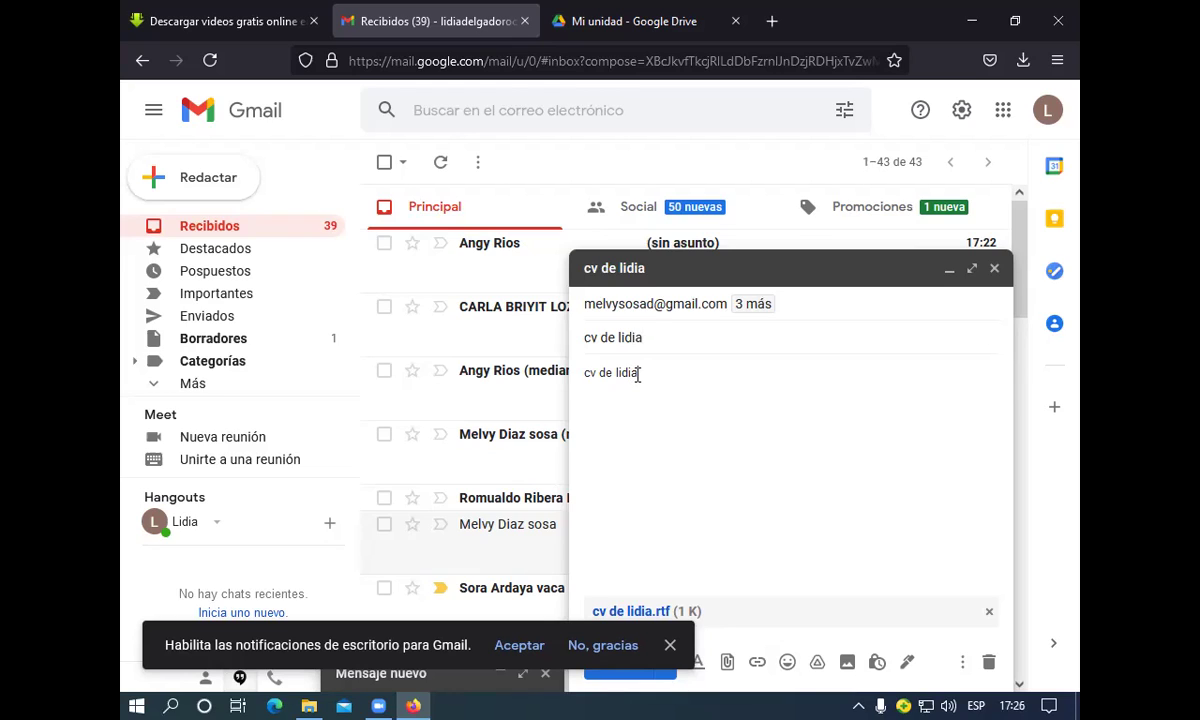
{"action": "key", "text": "BackSpace"}
{"action": "key", "text": "BackSpace"}
{"action": "key", "text": "BackSpace"}
{"action": "key", "text": "BackSpace"}
{"action": "key", "text": "BackSpace"}
{"action": "key", "text": "BackSpace"}
{"action": "key", "text": "BackSpace"}
{"action": "key", "text": "BackSpace"}
Review the four recipients, dismiss the notifications prompt, and bring up the attachment file picker
{"action": "left_click", "coordinate": [641, 358]}
{"action": "left_click", "coordinate": [737, 308]}
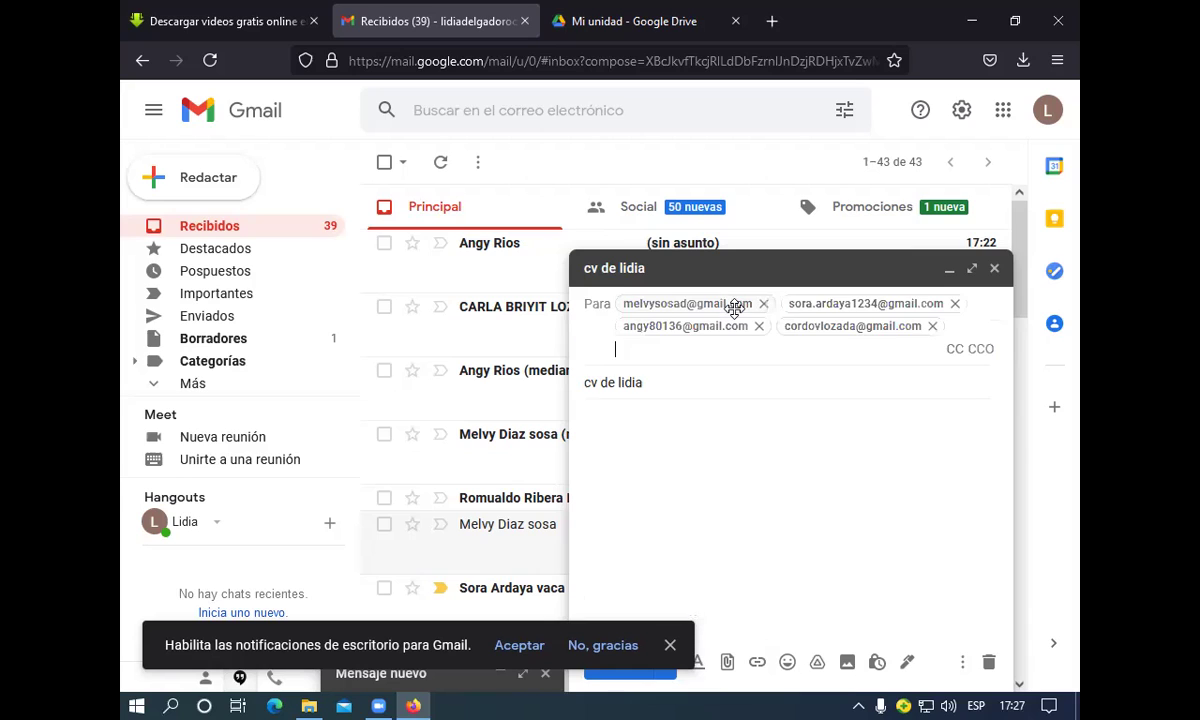
{"action": "mouse_move", "coordinate": [735, 307]}
{"action": "mouse_move", "coordinate": [808, 336]}
{"action": "left_click", "coordinate": [603, 645]}
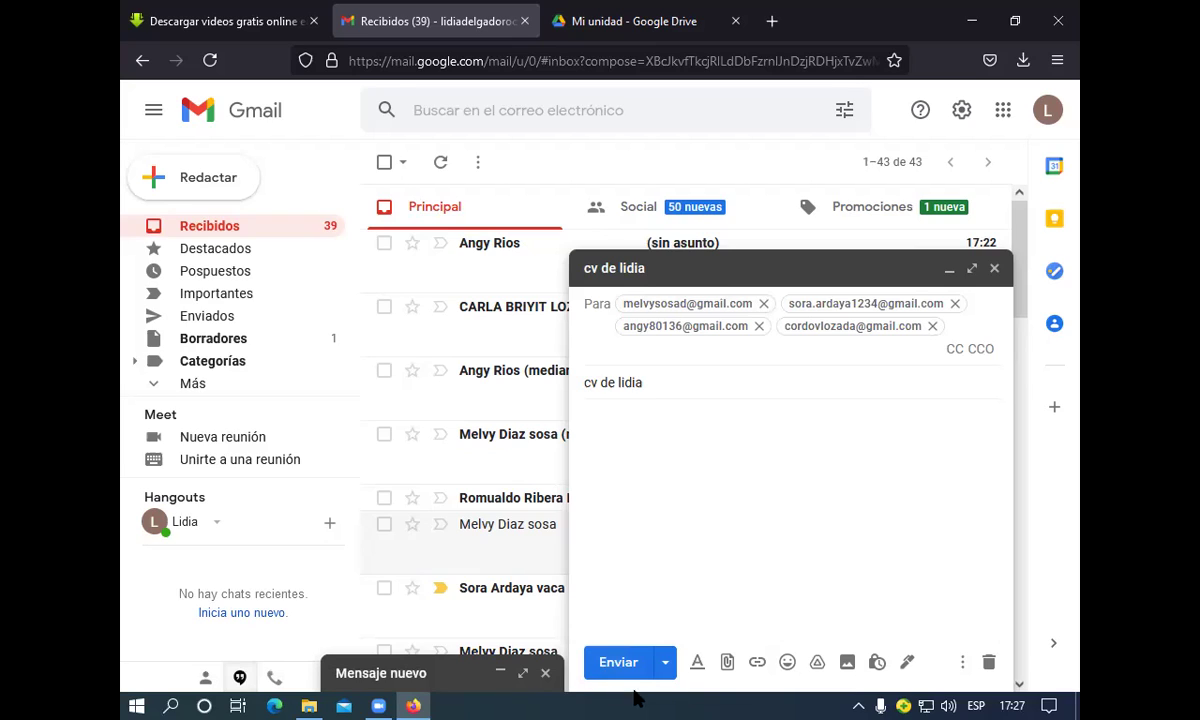
{"action": "left_click", "coordinate": [725, 668]}
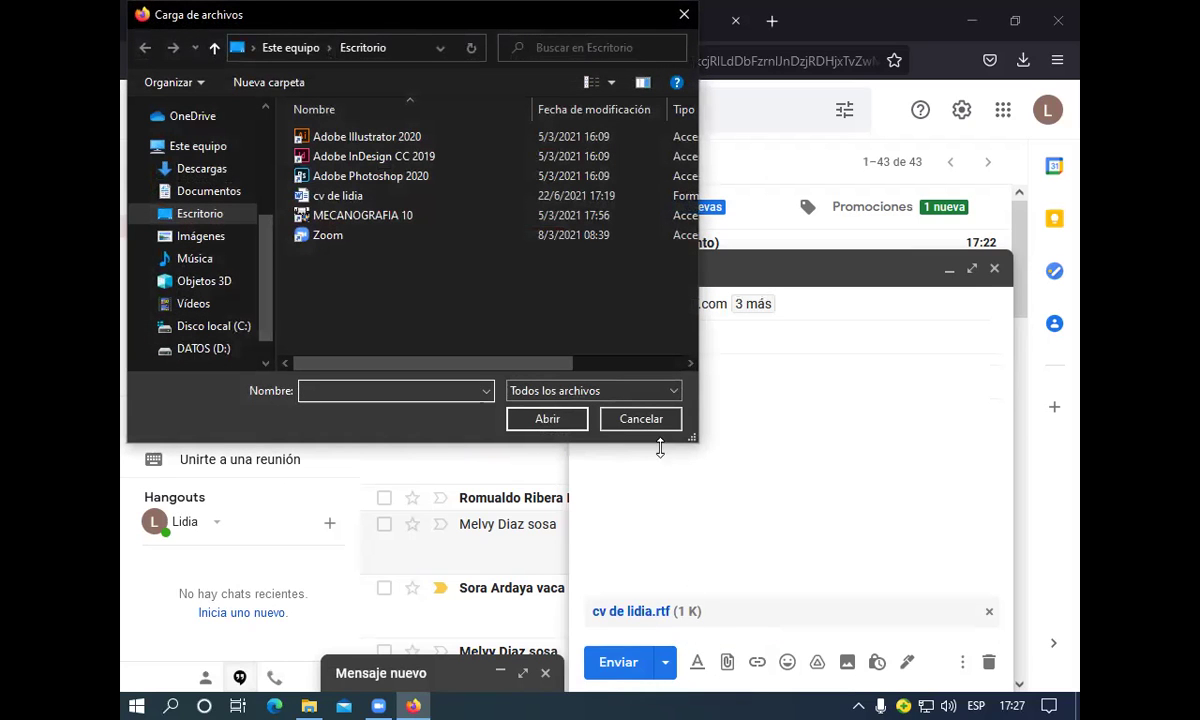
Cancel the file picker and send the 'cv de lidia' message with its attachment
{"action": "left_click", "coordinate": [641, 419]}
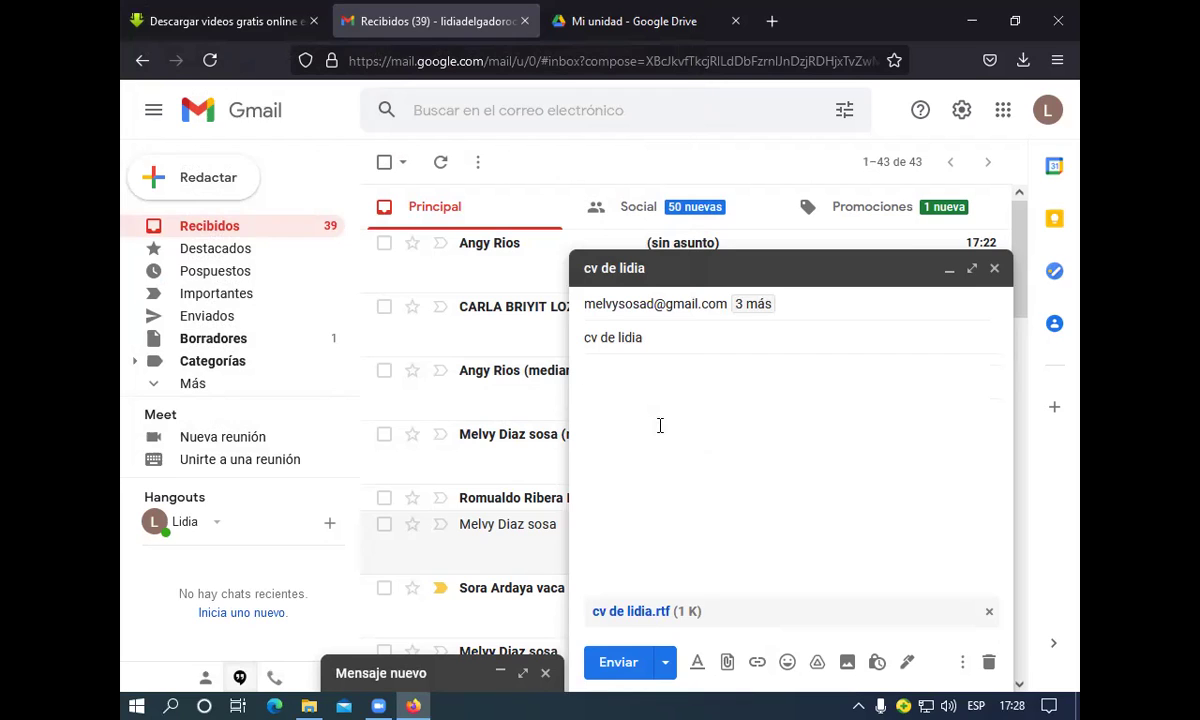
{"action": "left_click", "coordinate": [631, 656]}
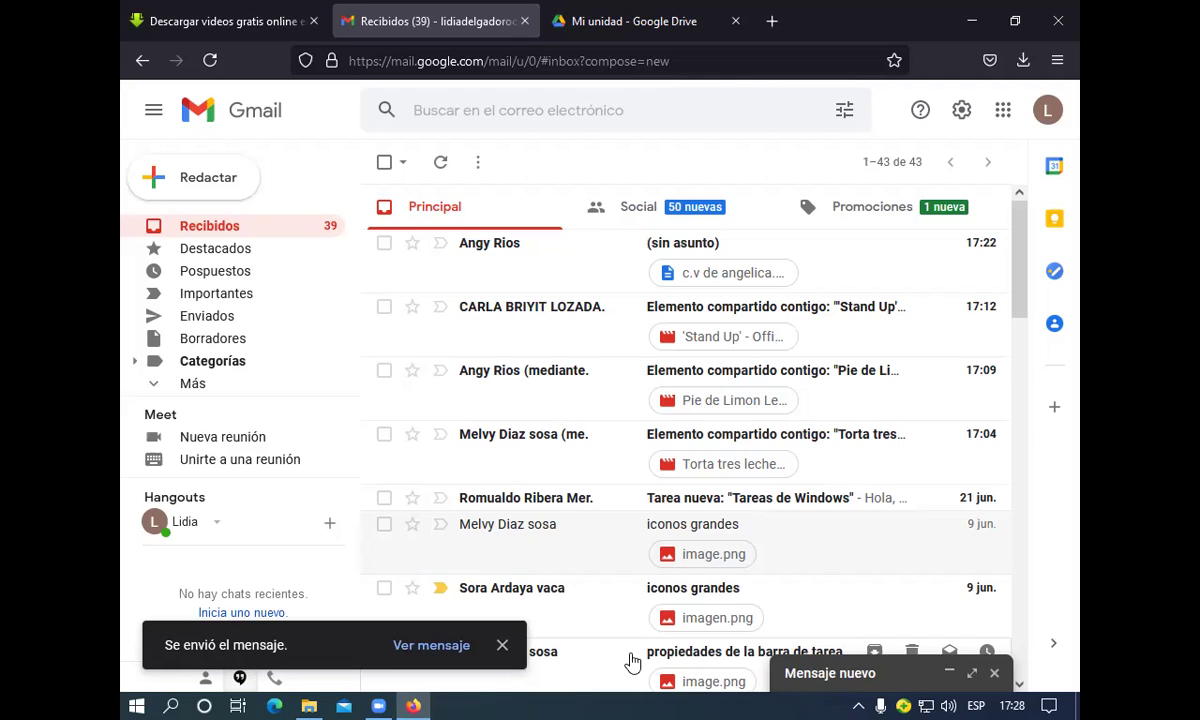
Go to the Enviados folder to find the sent 'cv de lidia' message
{"action": "left_click", "coordinate": [251, 322]}
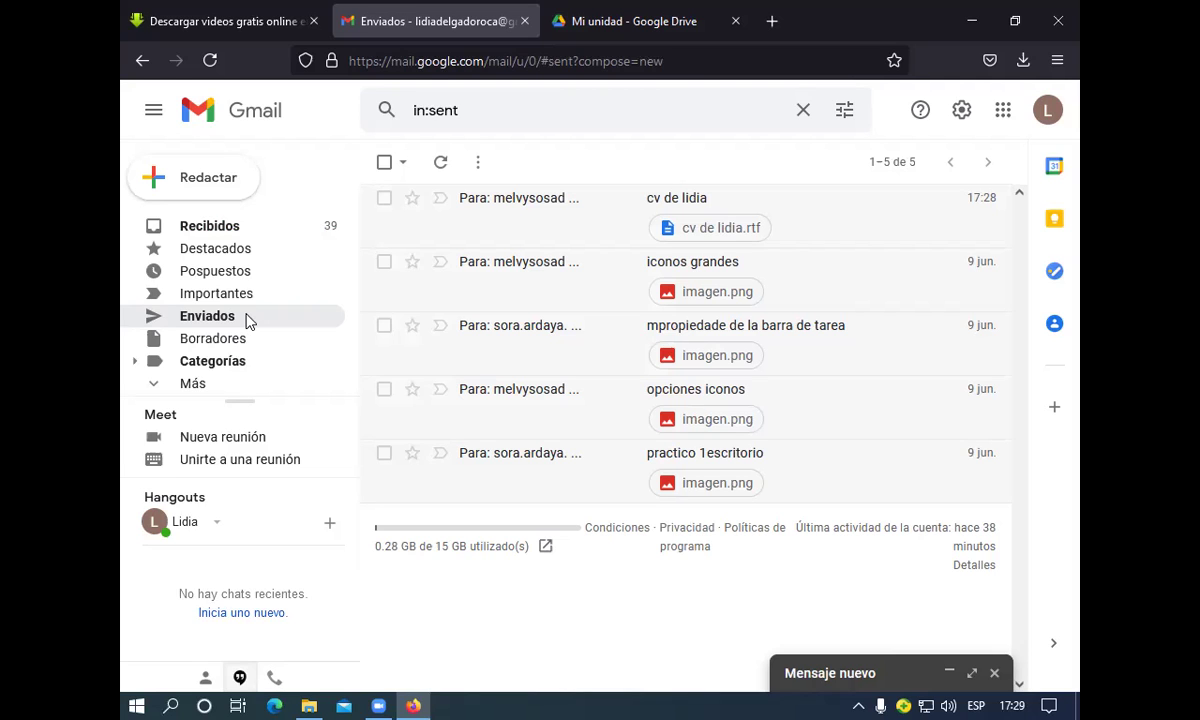
Show the desktop with Win+D and bring up the desktop's context menu
{"action": "key", "text": "super+d"}
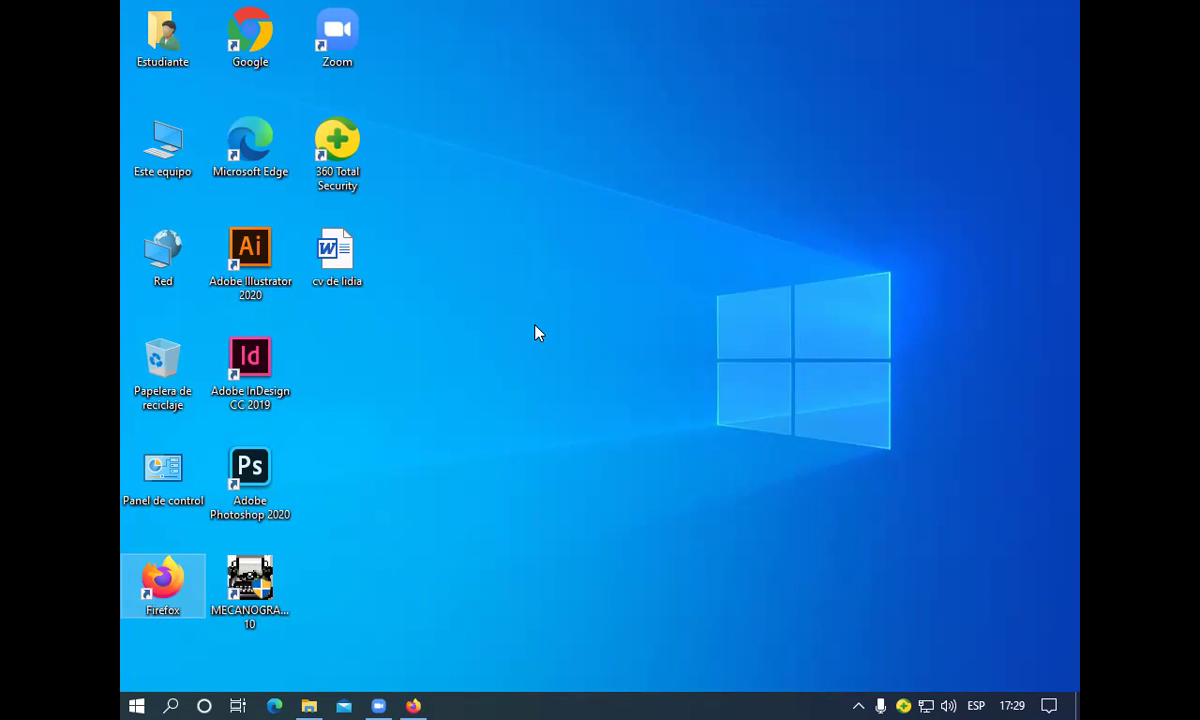
{"action": "left_click", "coordinate": [535, 332]}
{"action": "right_click", "coordinate": [535, 332]}
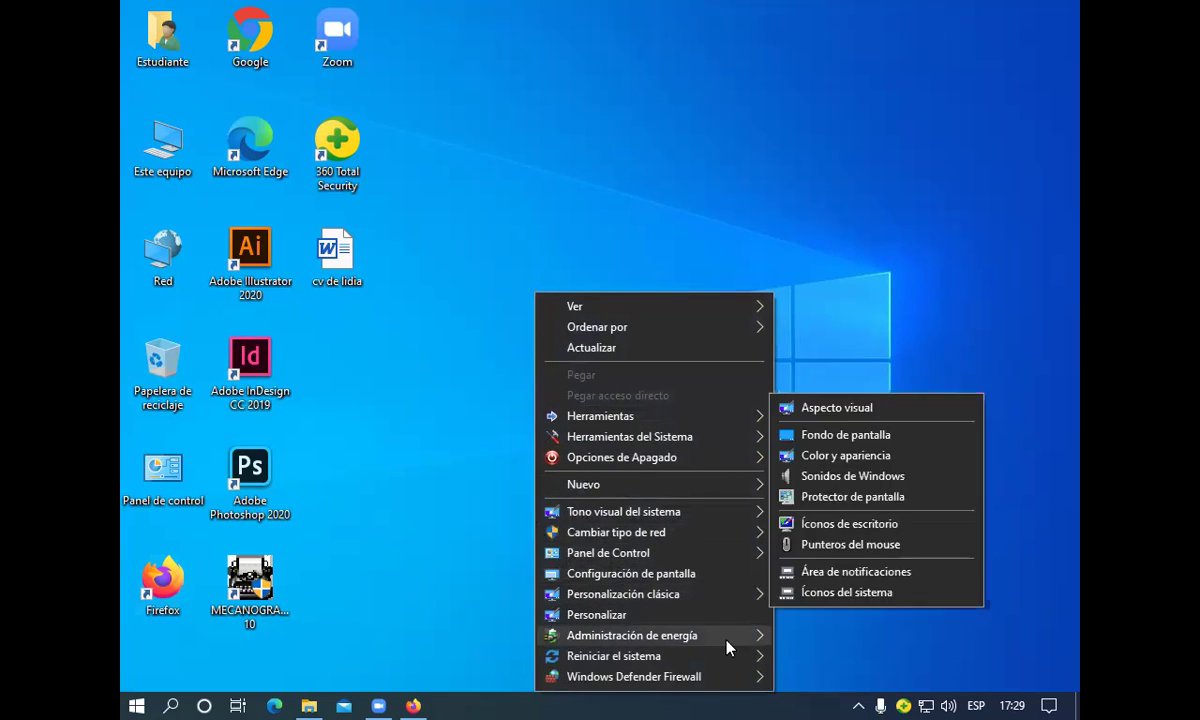
{"action": "mouse_move", "coordinate": [725, 636]}
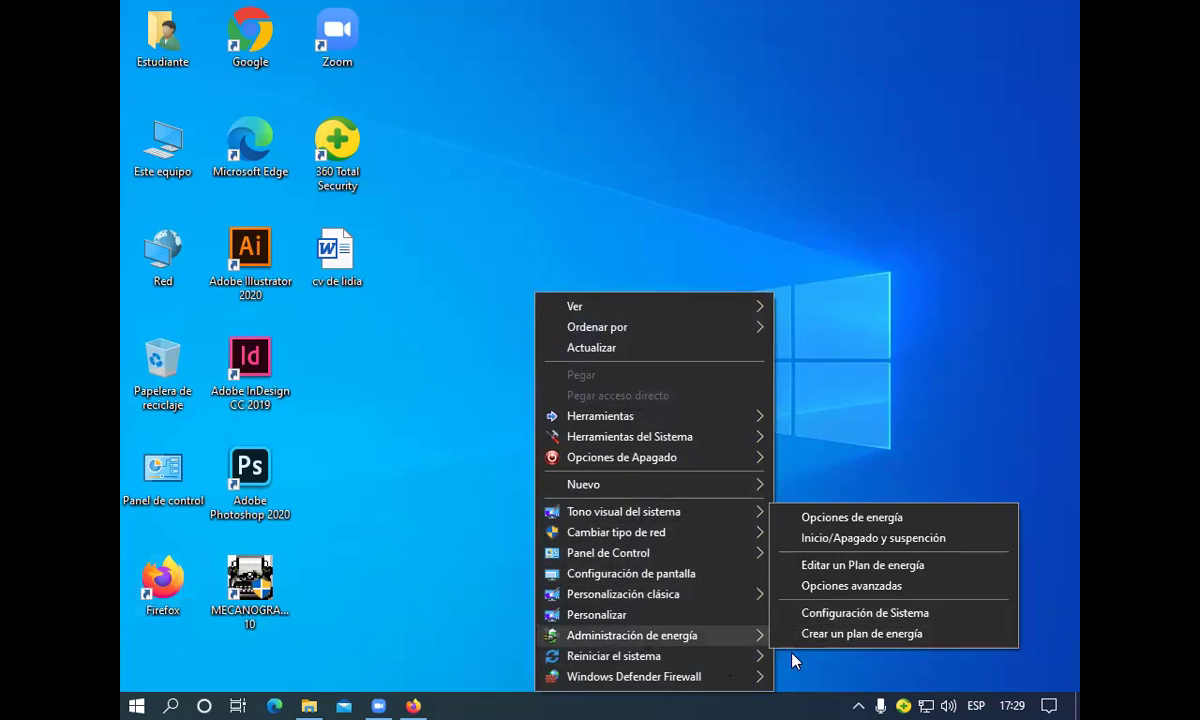
Choose Personalizar to reach Settings' Personalización > Fondo page
{"action": "mouse_move", "coordinate": [645, 668]}
{"action": "left_click", "coordinate": [597, 614]}
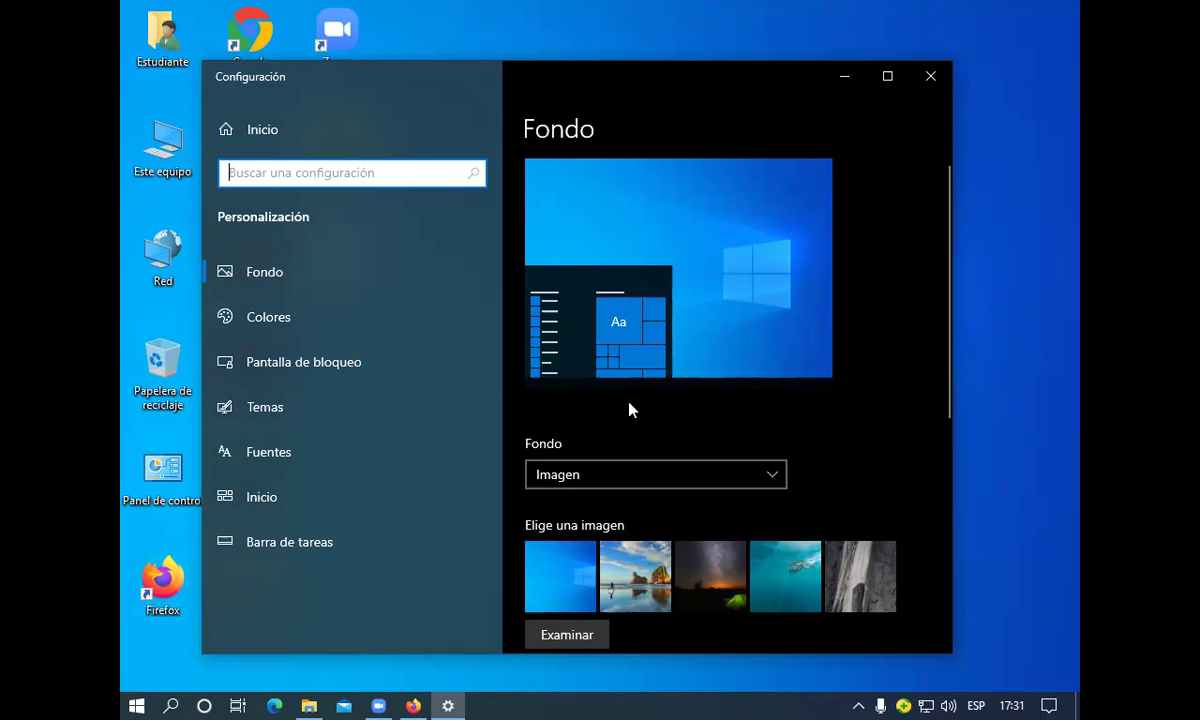
Switch to Temas, view the Cursor del mouse properties, then close them
{"action": "left_click", "coordinate": [273, 418]}
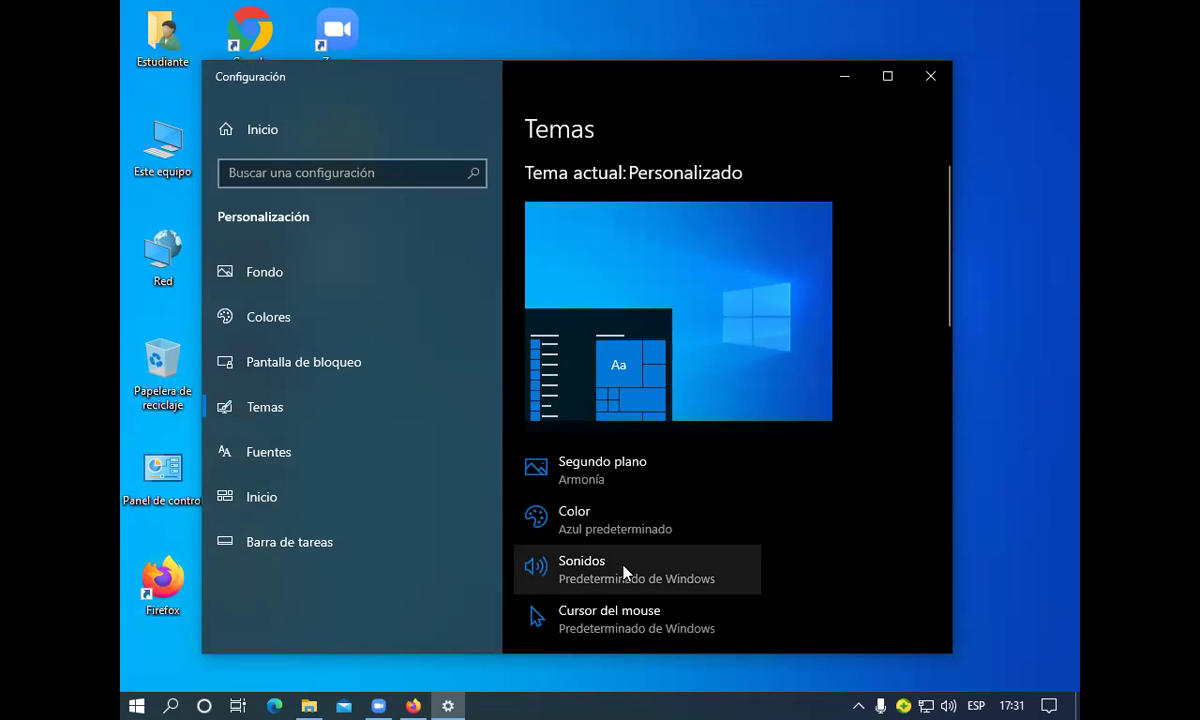
{"action": "left_click", "coordinate": [641, 620]}
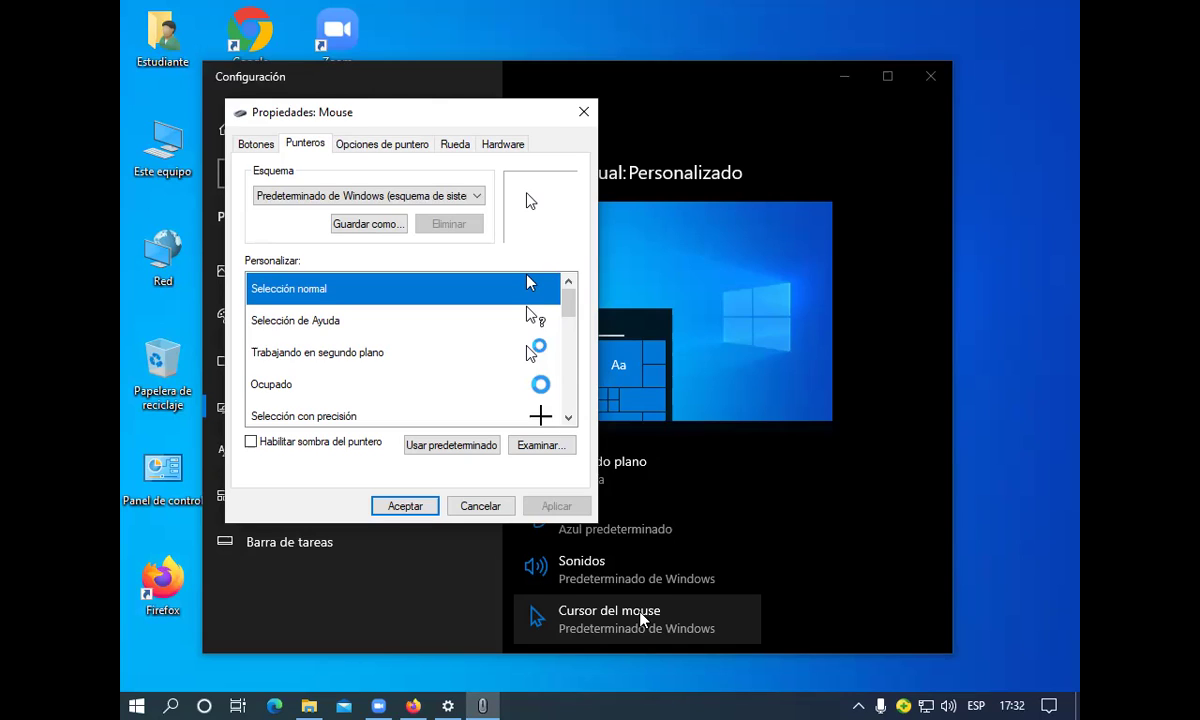
{"action": "left_click", "coordinate": [585, 113]}
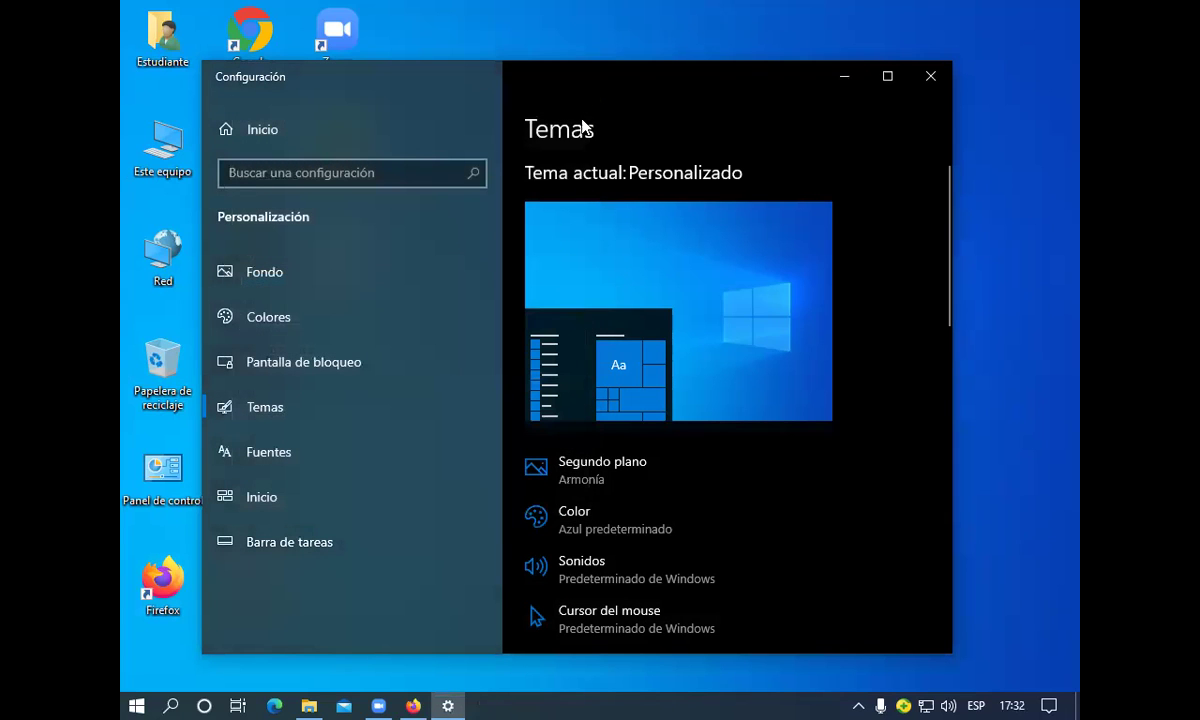
Close Settings and restore the Gmail browser window from the taskbar
{"action": "left_click", "coordinate": [930, 76]}
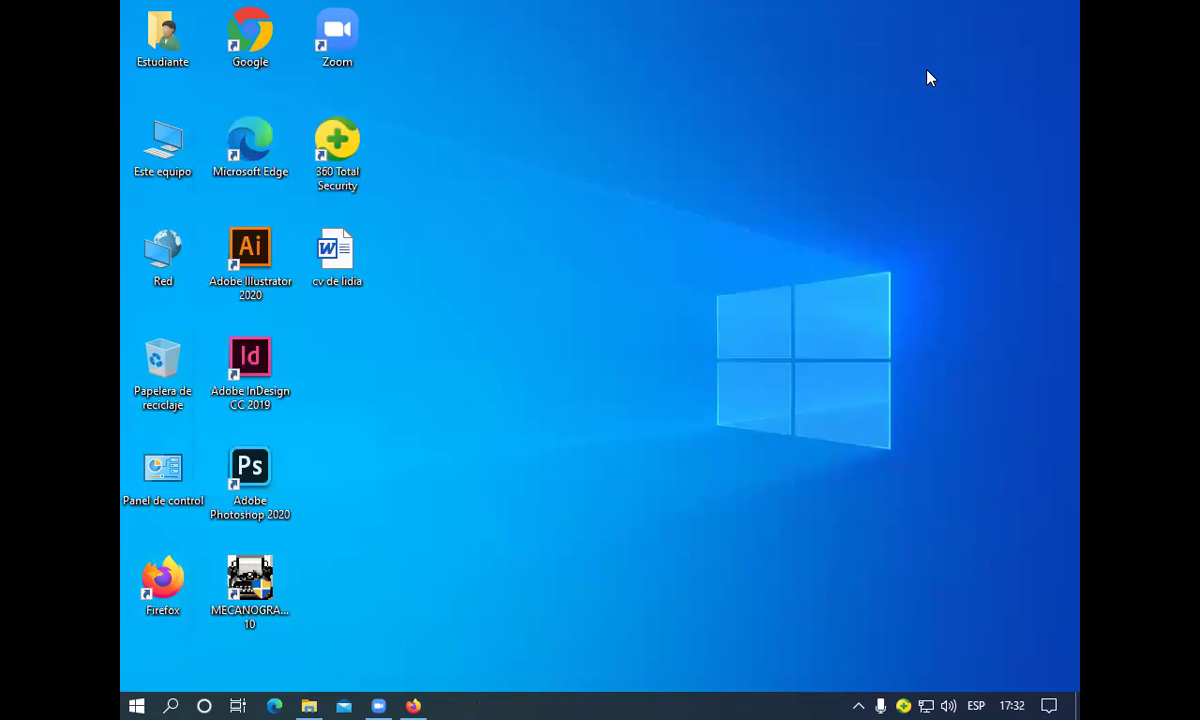
{"action": "mouse_move", "coordinate": [420, 700]}
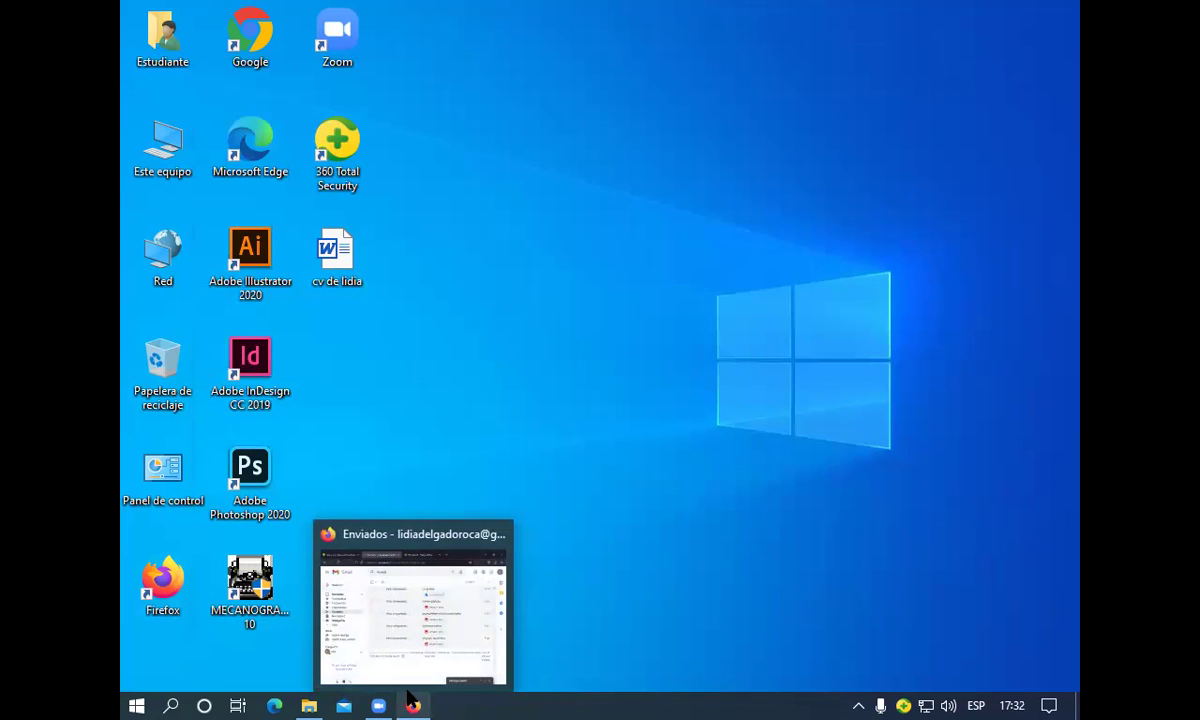
{"action": "left_click", "coordinate": [407, 697]}
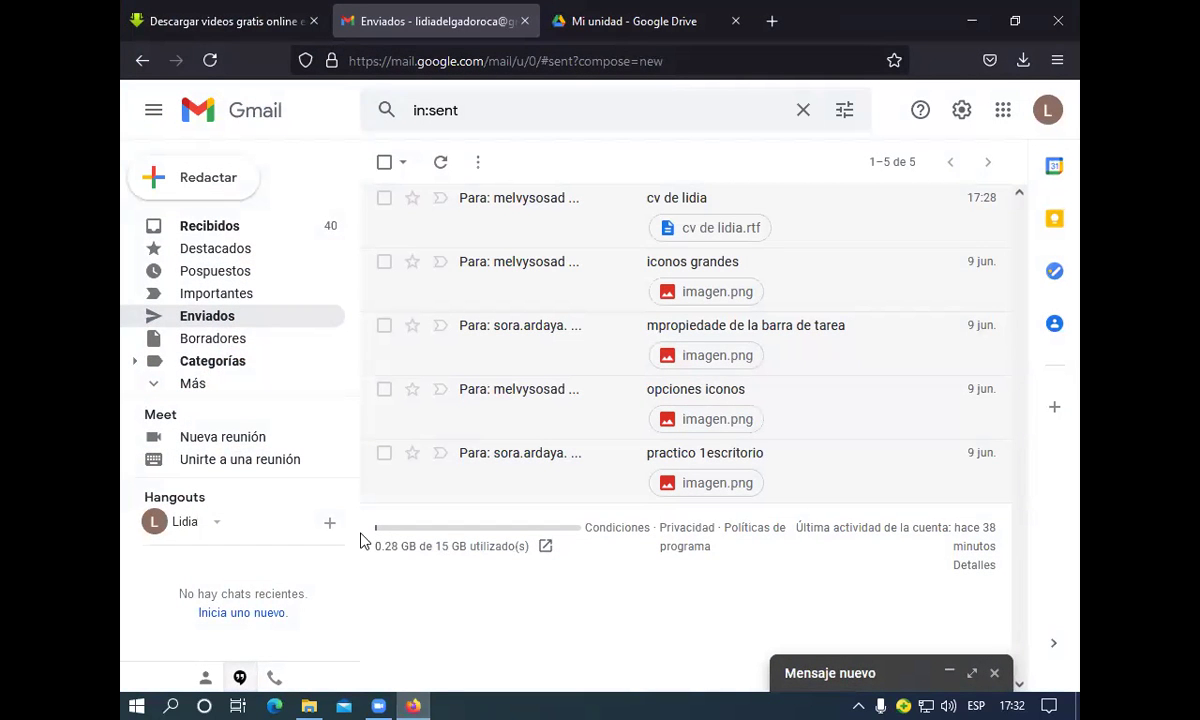
Start a new message and paste the Mouse Properties screenshot into its body
{"action": "left_click", "coordinate": [236, 189]}
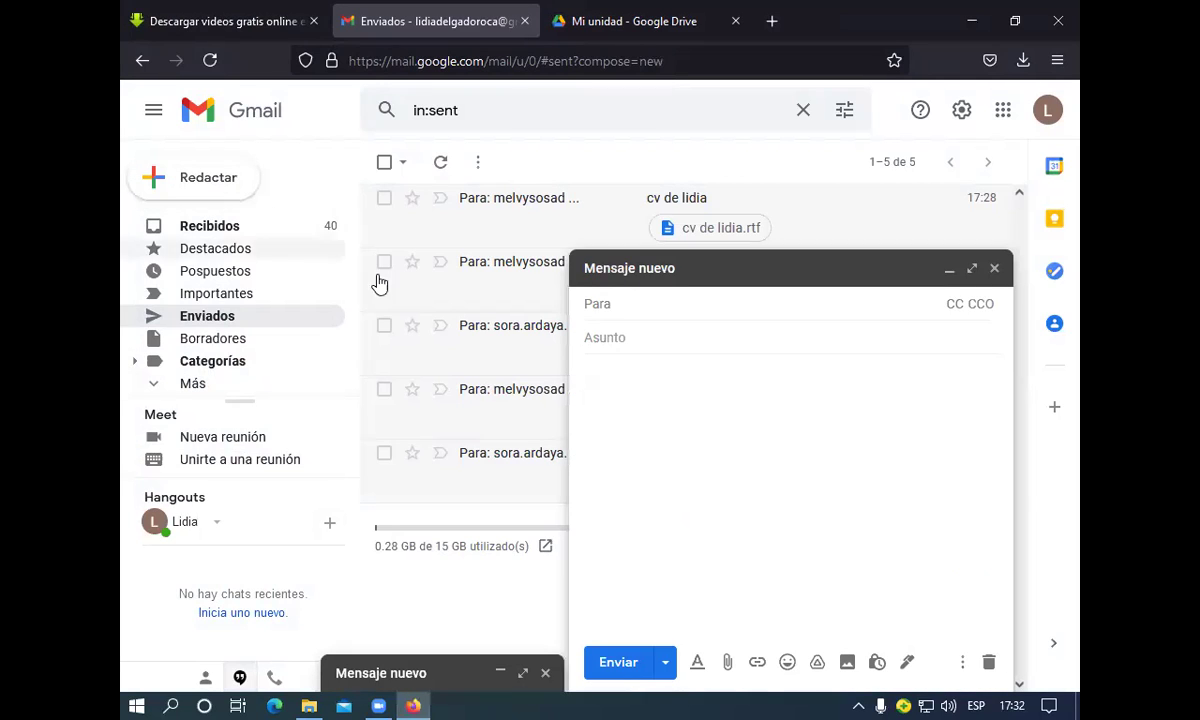
{"action": "right_click", "coordinate": [662, 420]}
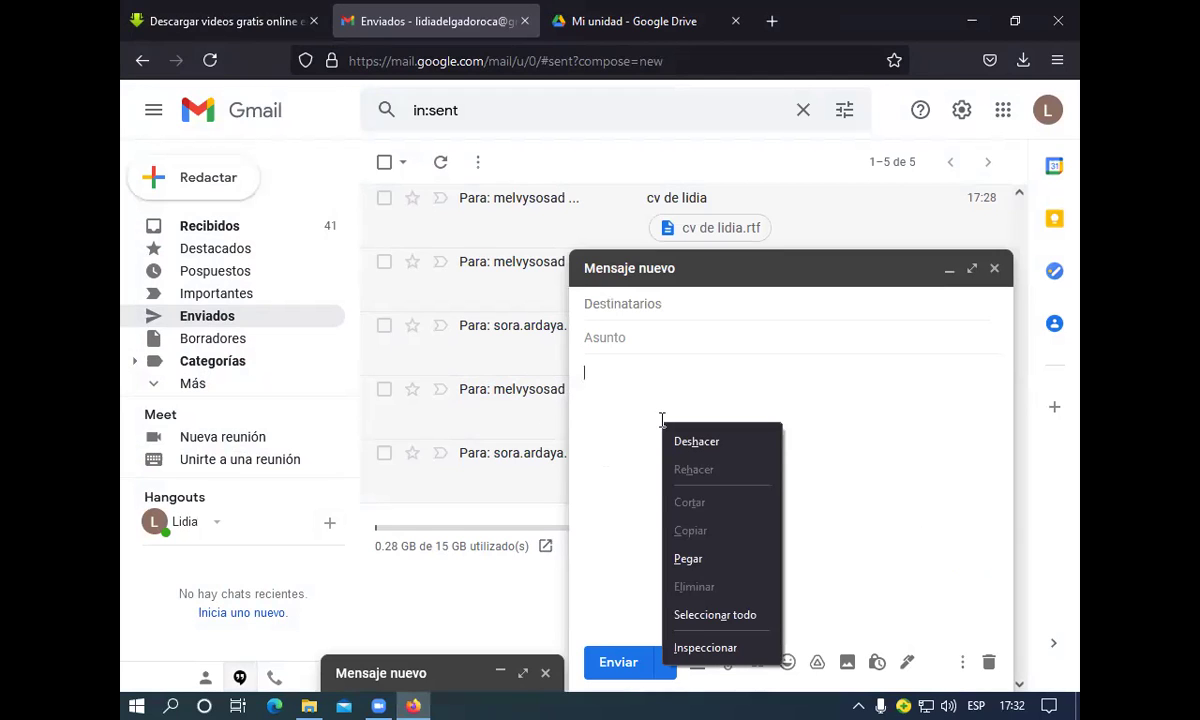
{"action": "left_click", "coordinate": [690, 558]}
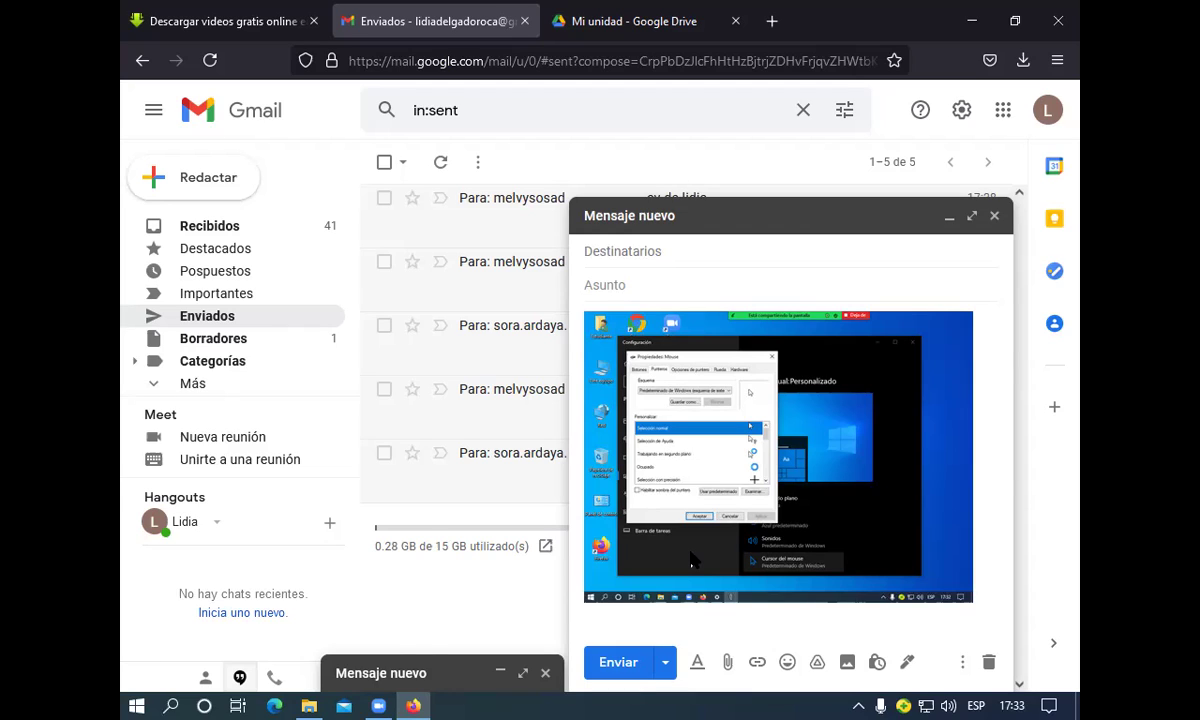
Add four recipients to the Para field by picking autocomplete suggestions from partial names
{"action": "left_click", "coordinate": [669, 253]}
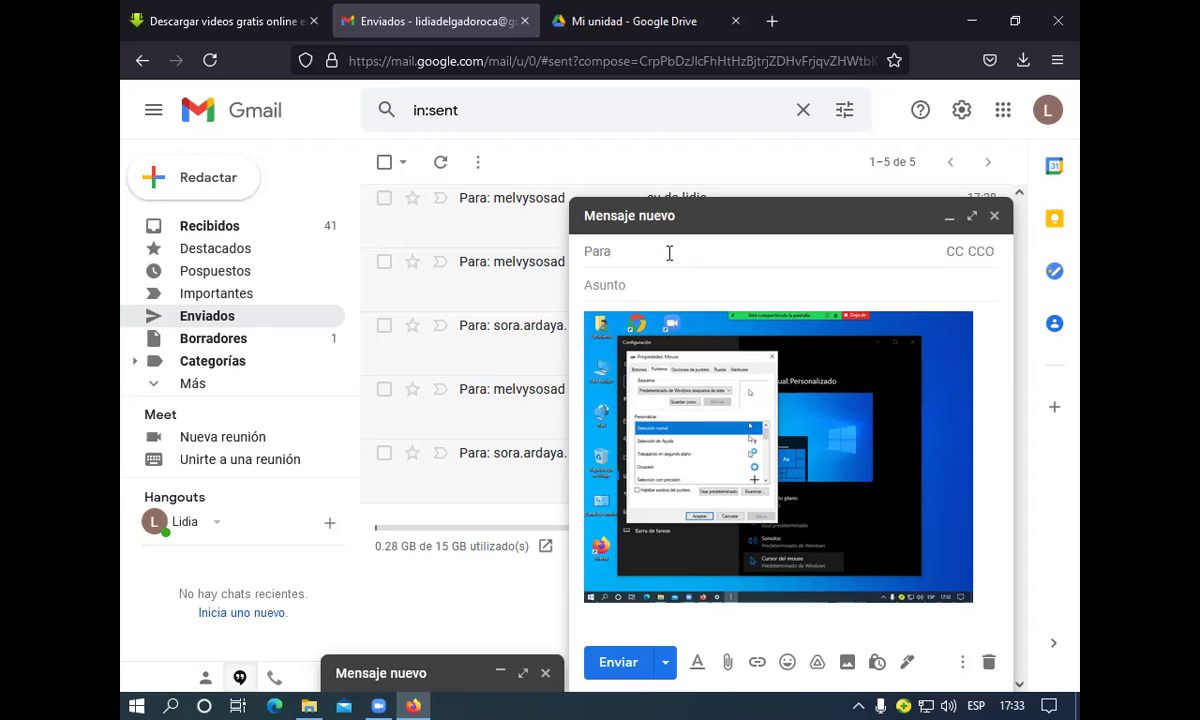
{"action": "type", "text": "me"}
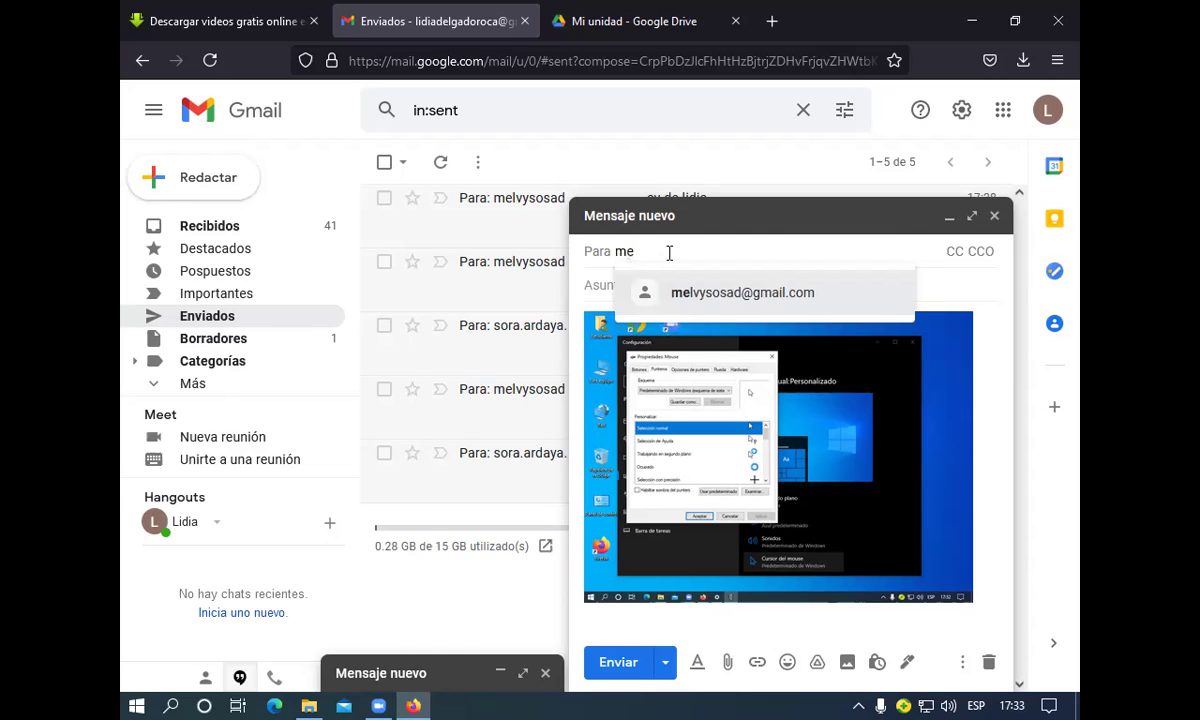
{"action": "type", "text": "lvy"}
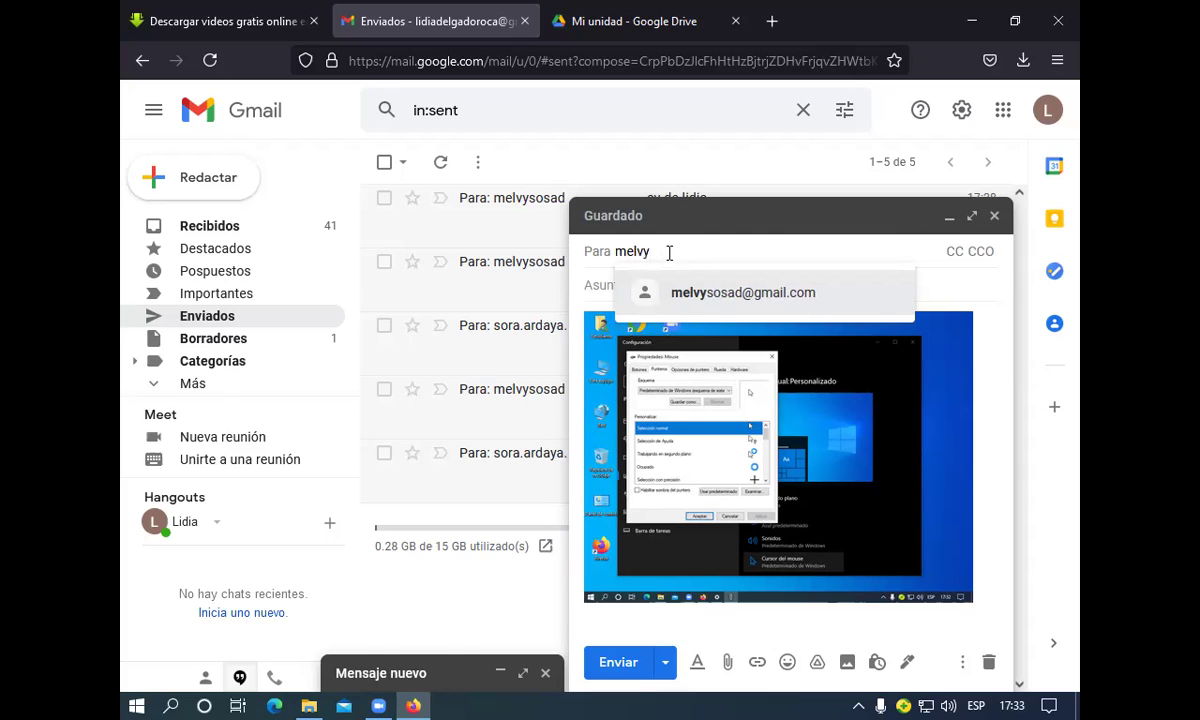
{"action": "left_click", "coordinate": [700, 292]}
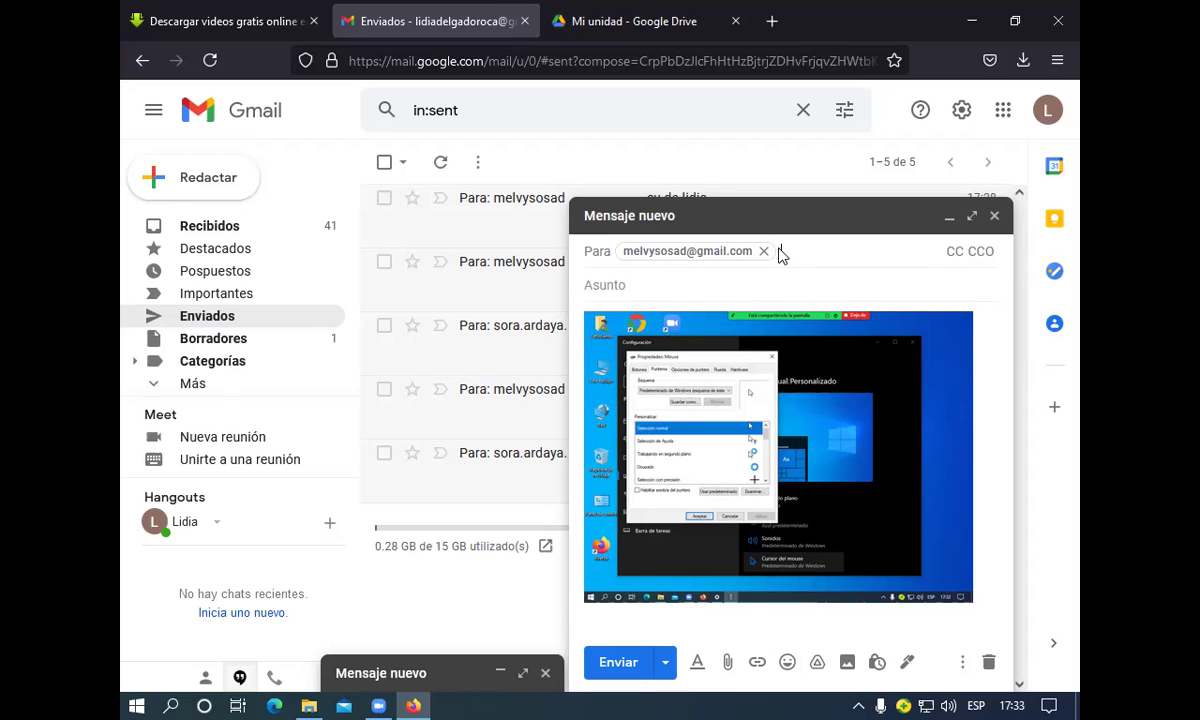
{"action": "type", "text": "so"}
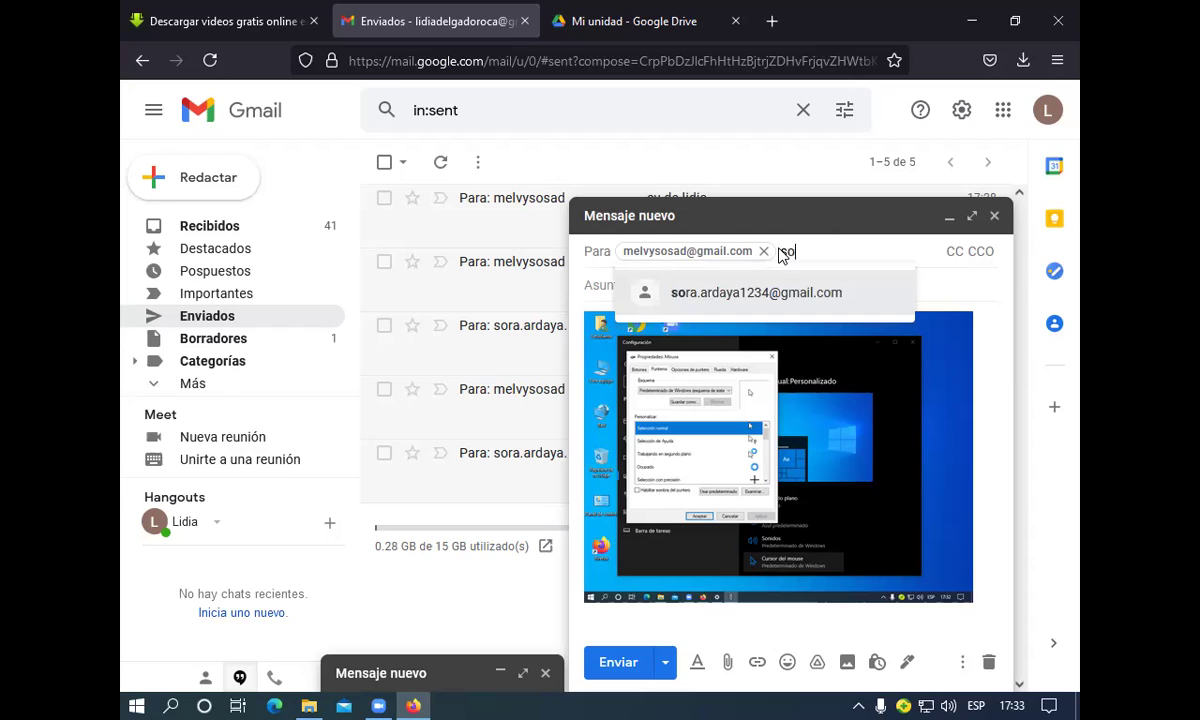
{"action": "type", "text": "ra"}
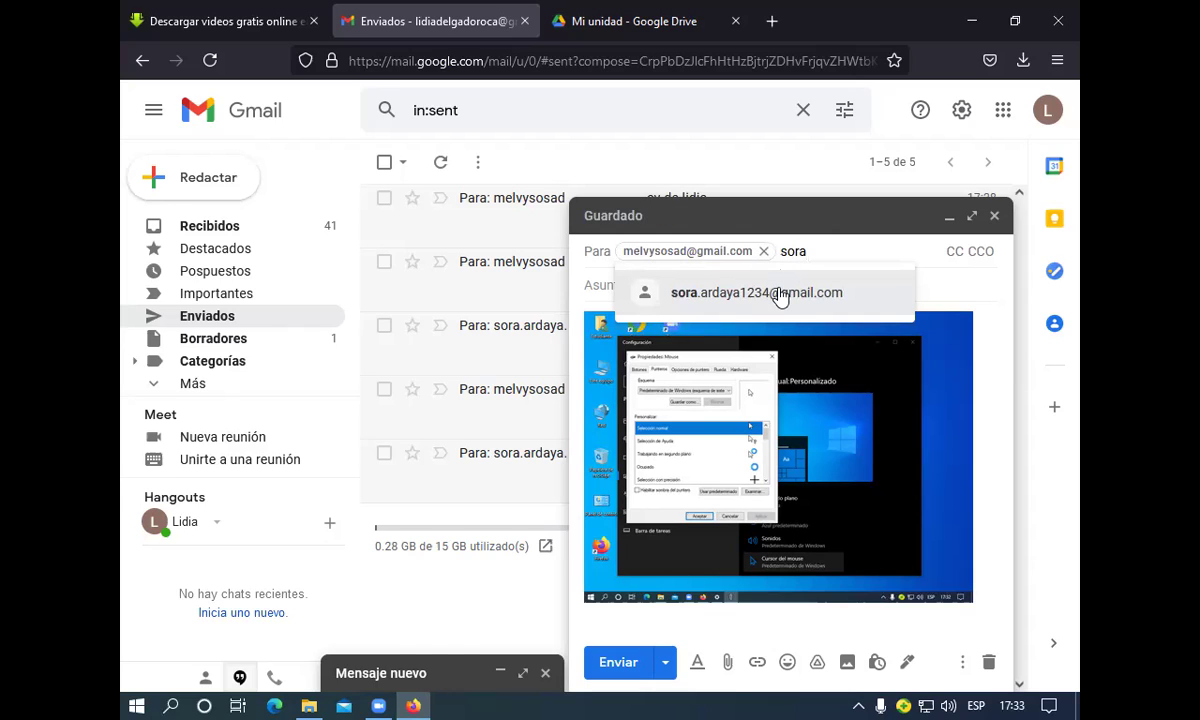
{"action": "left_click", "coordinate": [781, 294]}
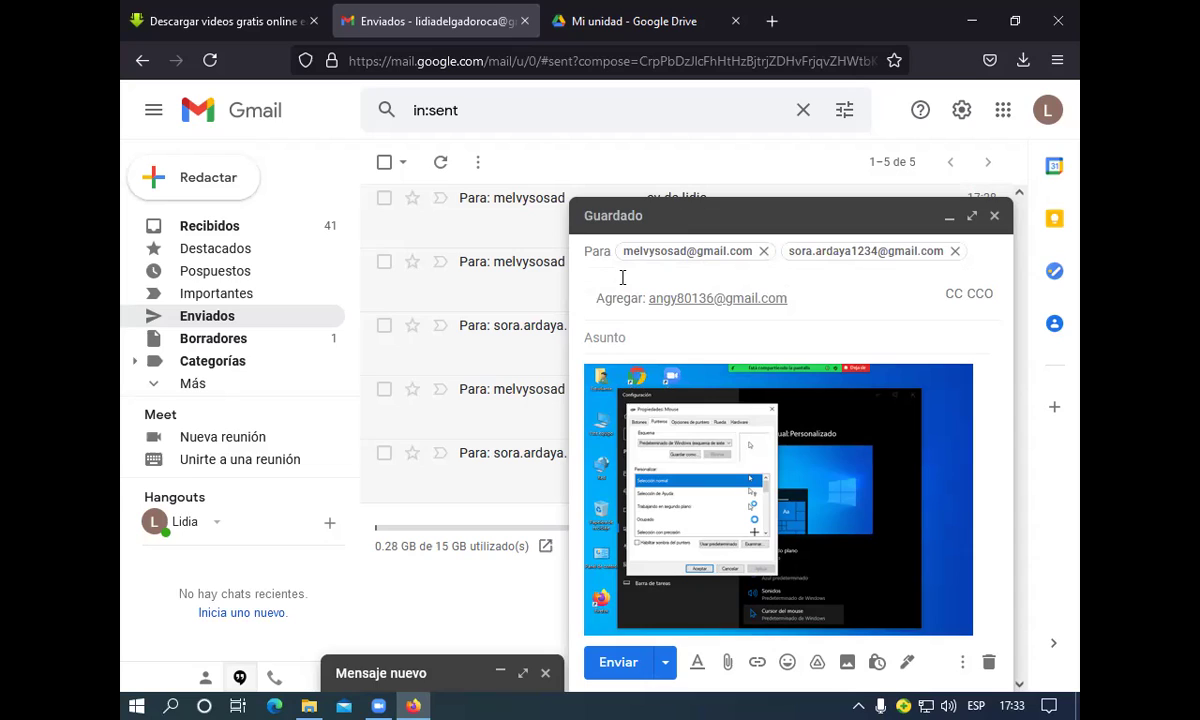
{"action": "type", "text": "a"}
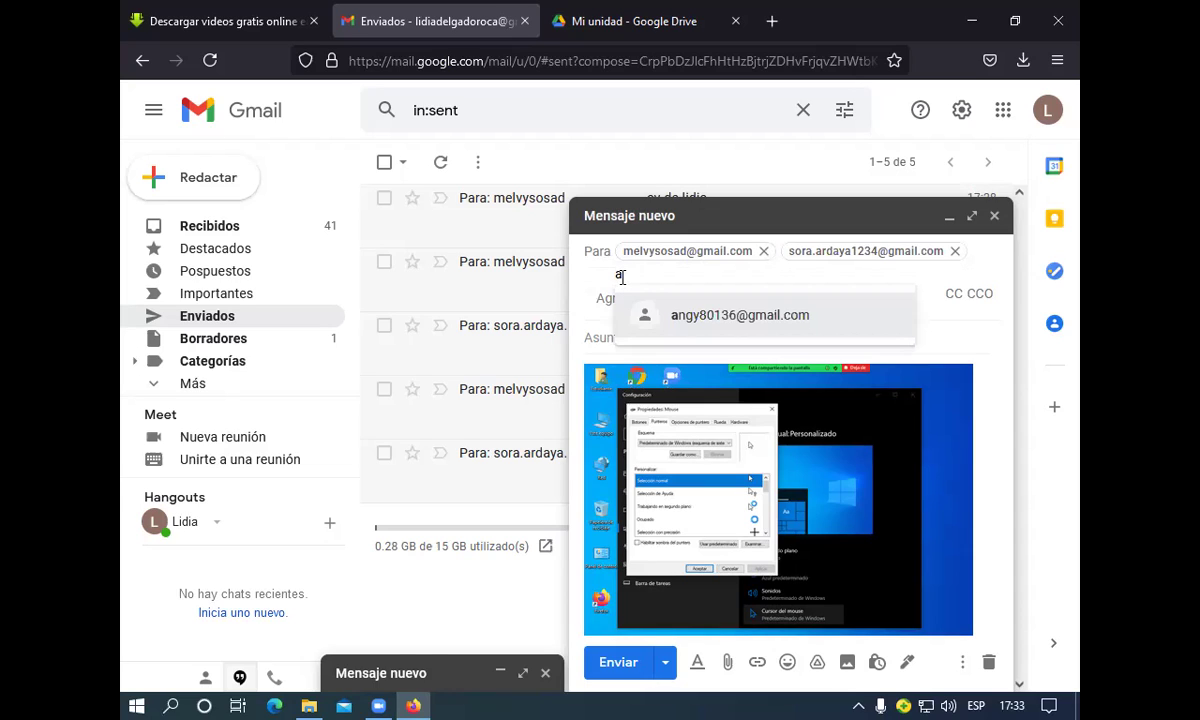
{"action": "type", "text": "nyi"}
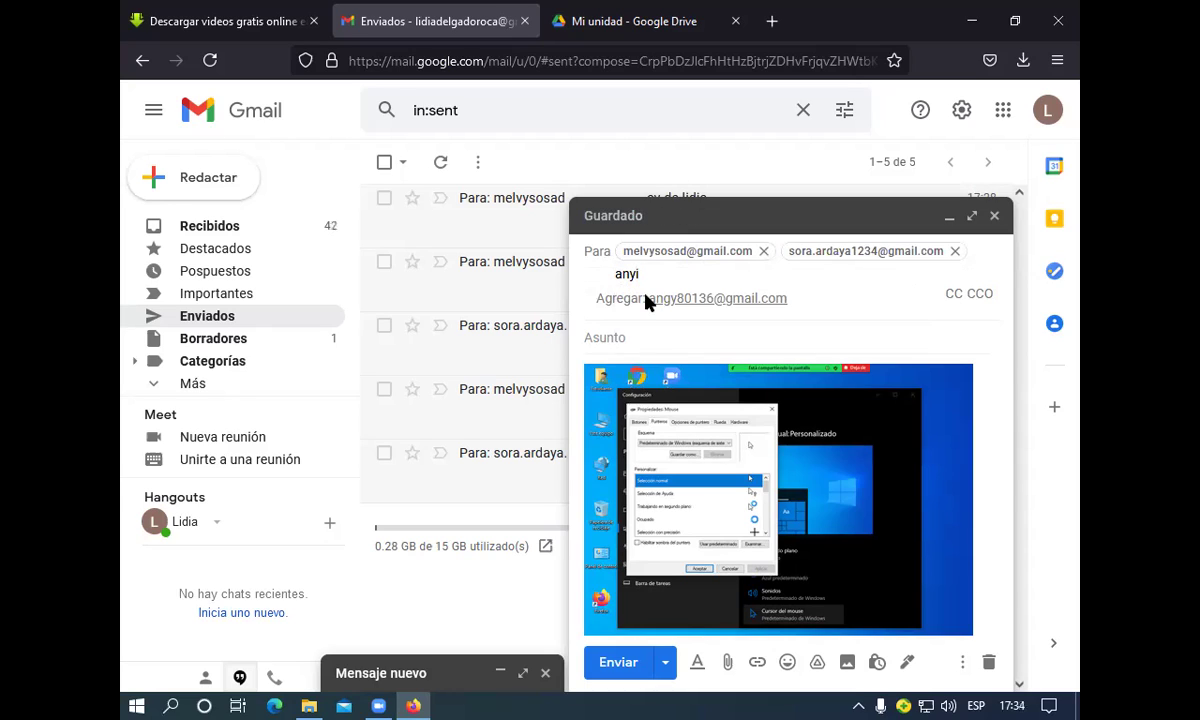
{"action": "left_click", "coordinate": [710, 298]}
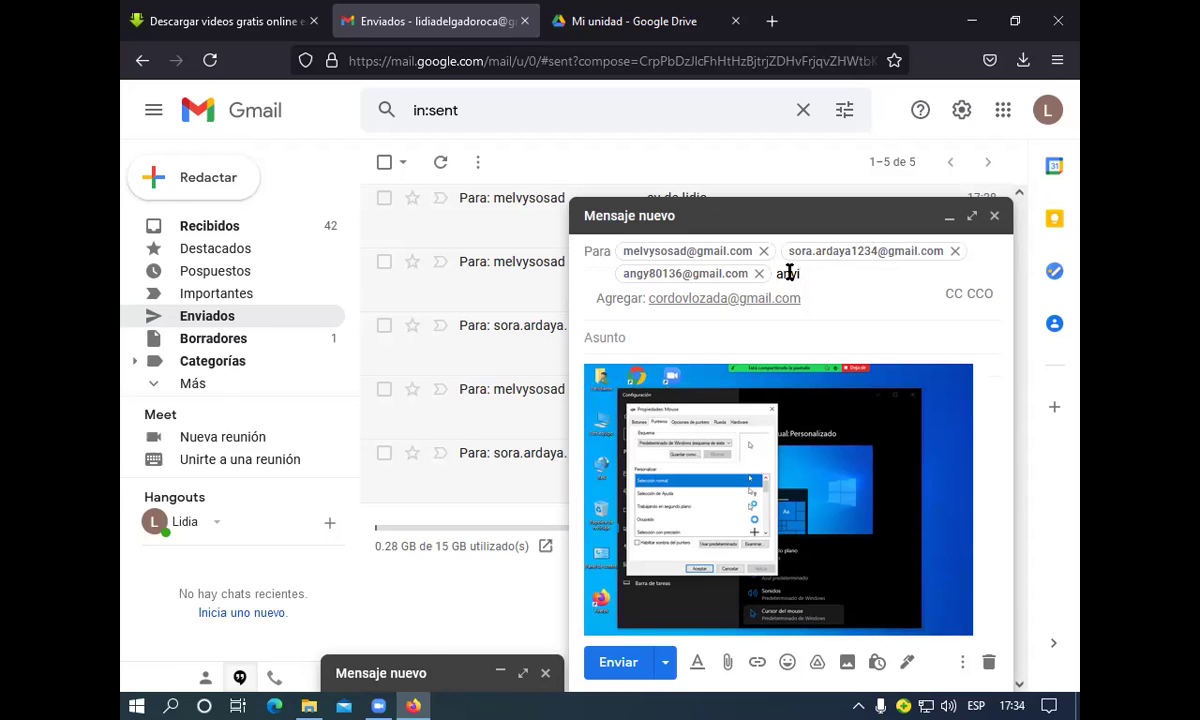
{"action": "key", "text": "BackSpace"}
{"action": "key", "text": "BackSpace"}
{"action": "key", "text": "BackSpace"}
{"action": "key", "text": "BackSpace"}
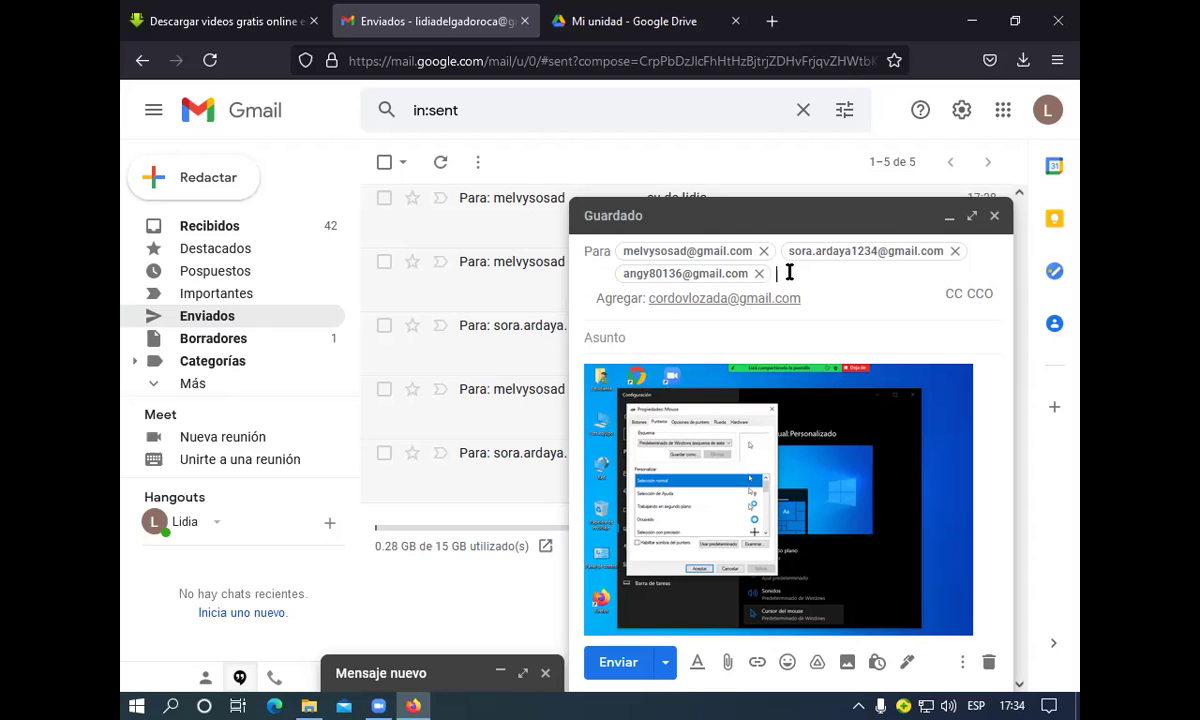
{"action": "left_click", "coordinate": [739, 305]}
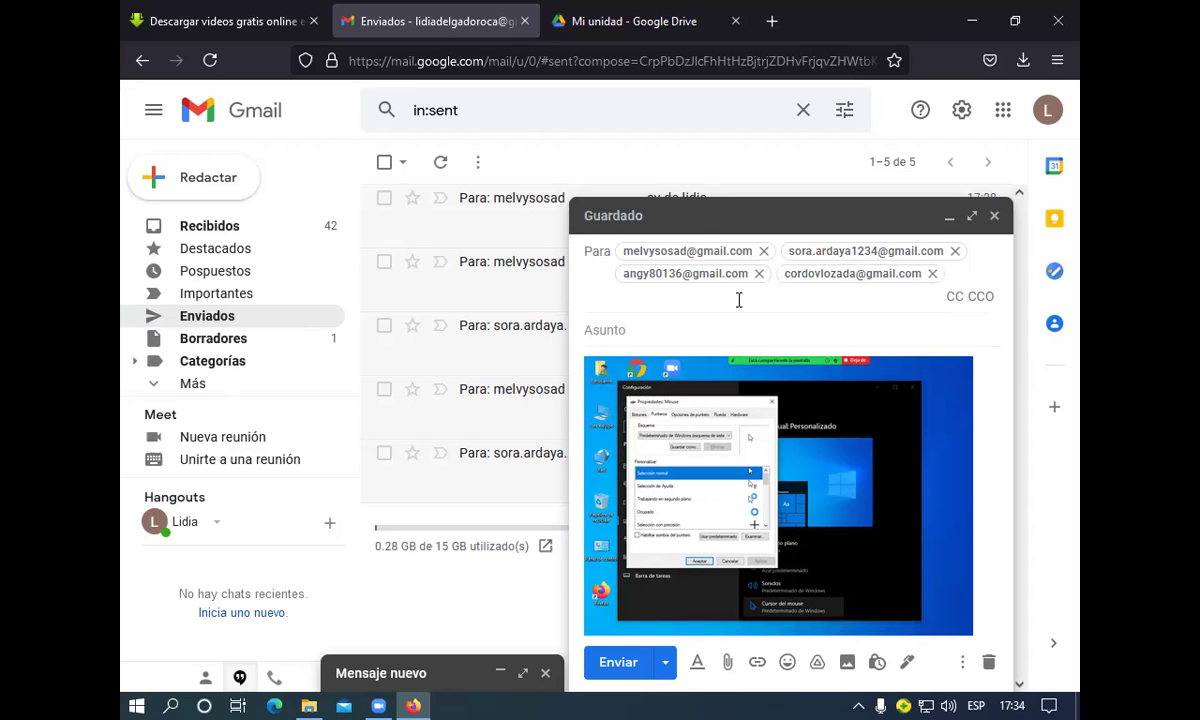
Add the subject 'practico' to the screenshot message and send it
{"action": "left_click", "coordinate": [633, 329]}
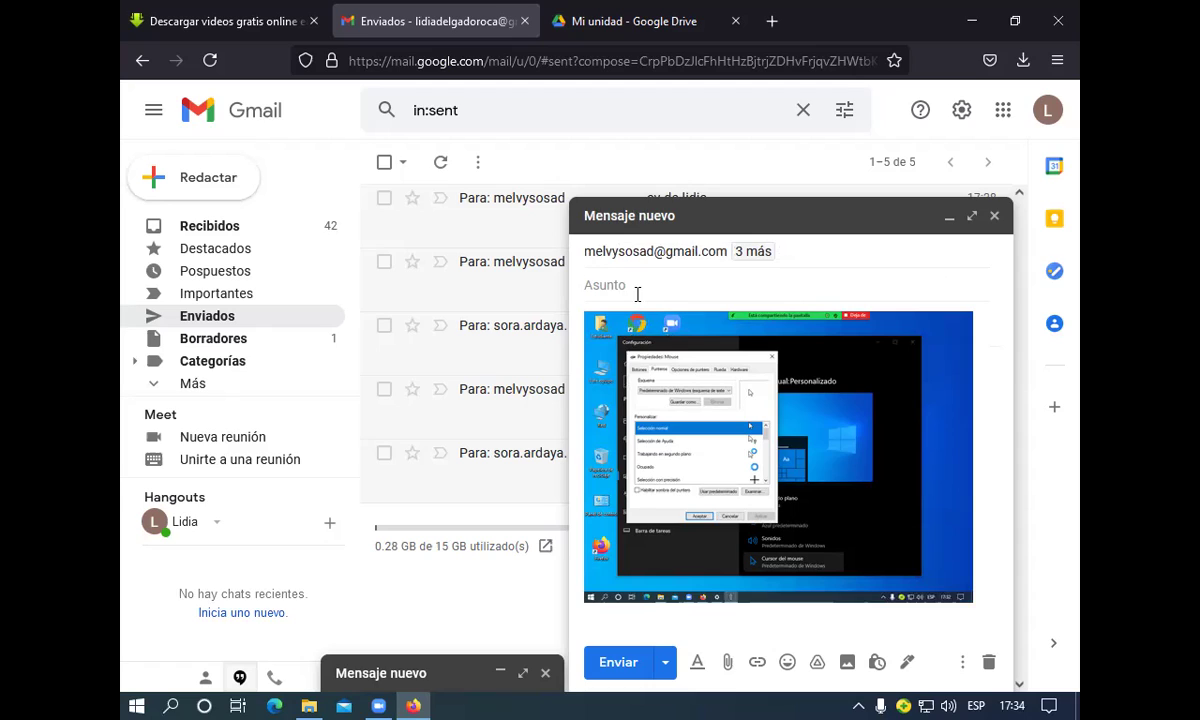
{"action": "type", "text": "practico"}
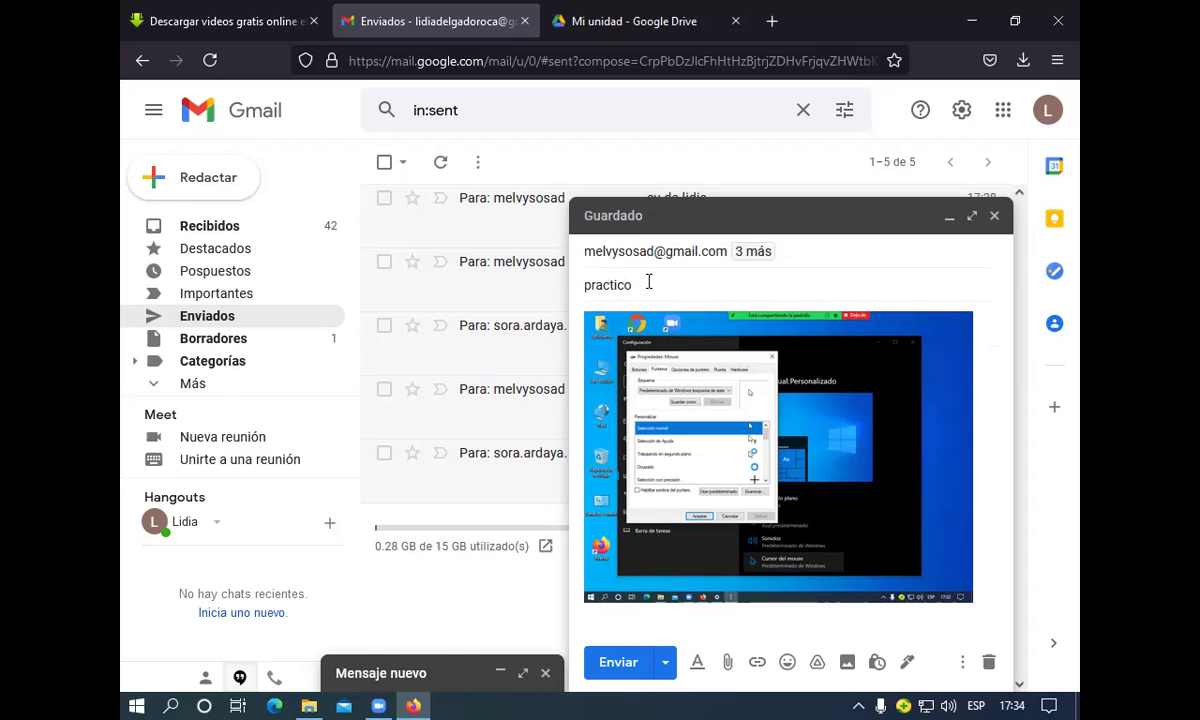
{"action": "left_click", "coordinate": [630, 679]}
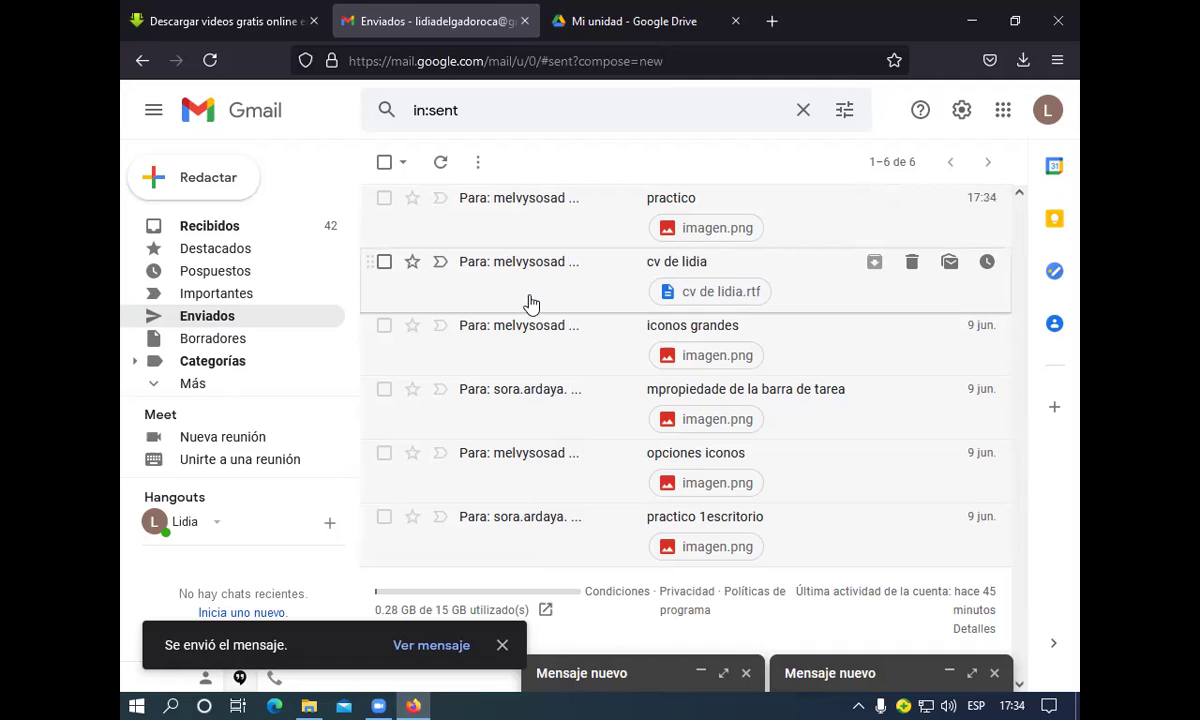
Check the inbox for the two newly received 'practico' emails carrying imagen.png
{"action": "left_click", "coordinate": [228, 230]}
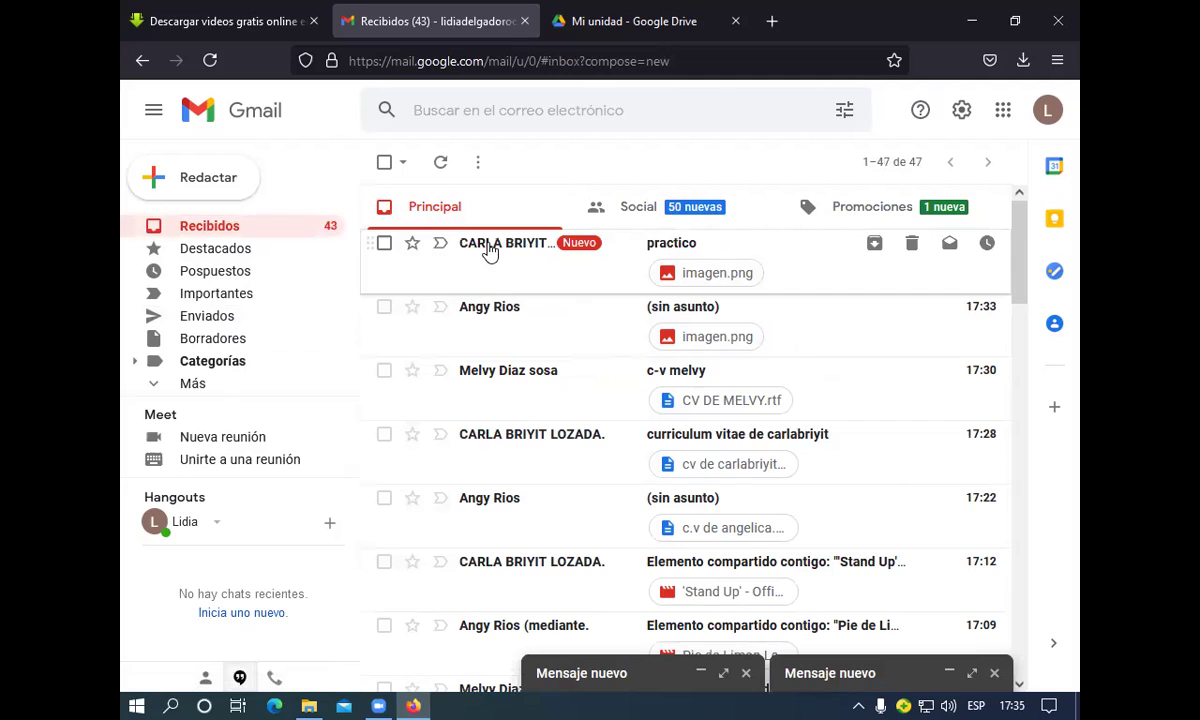
{"action": "mouse_move", "coordinate": [487, 247]}
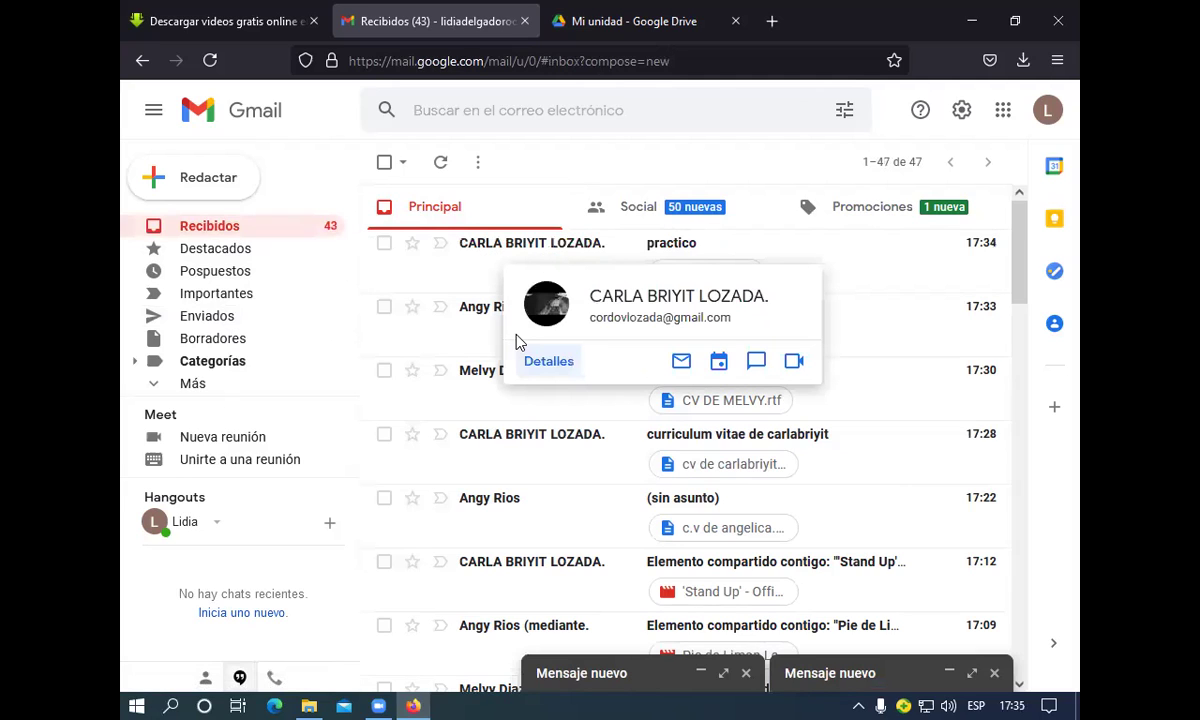
{"action": "mouse_move", "coordinate": [489, 386]}
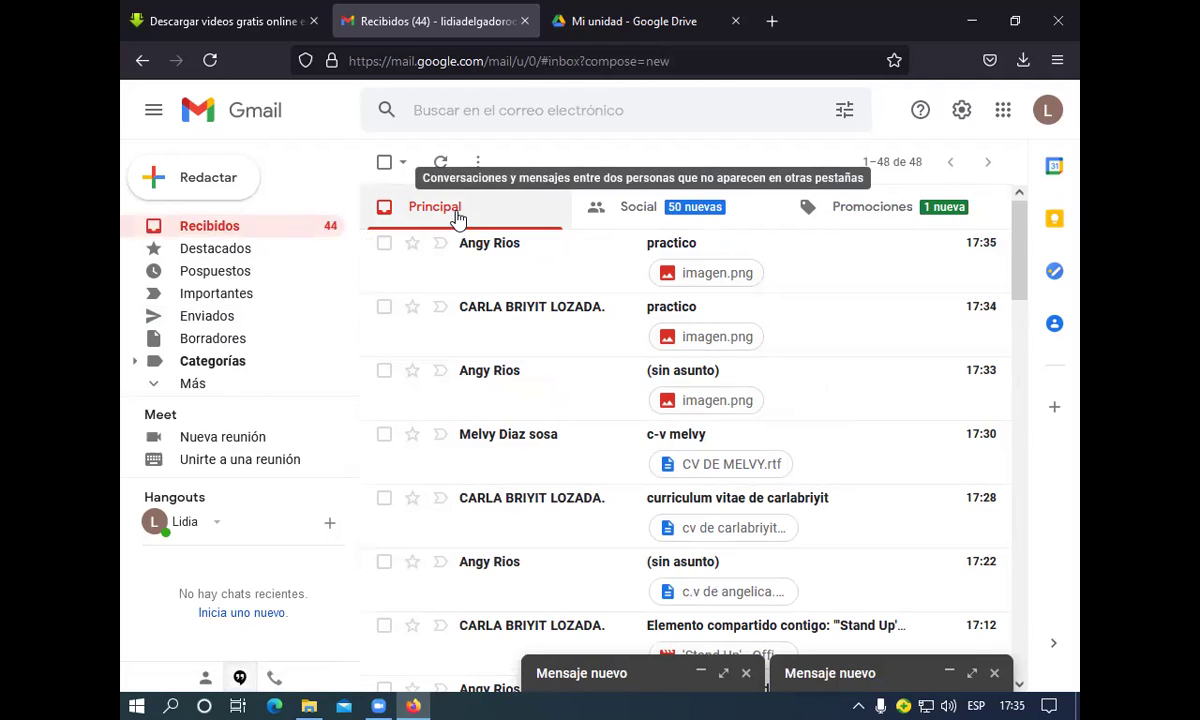
Sign out of the Gmail account and close Firefox along with its three open tabs
{"action": "left_click", "coordinate": [1047, 111]}
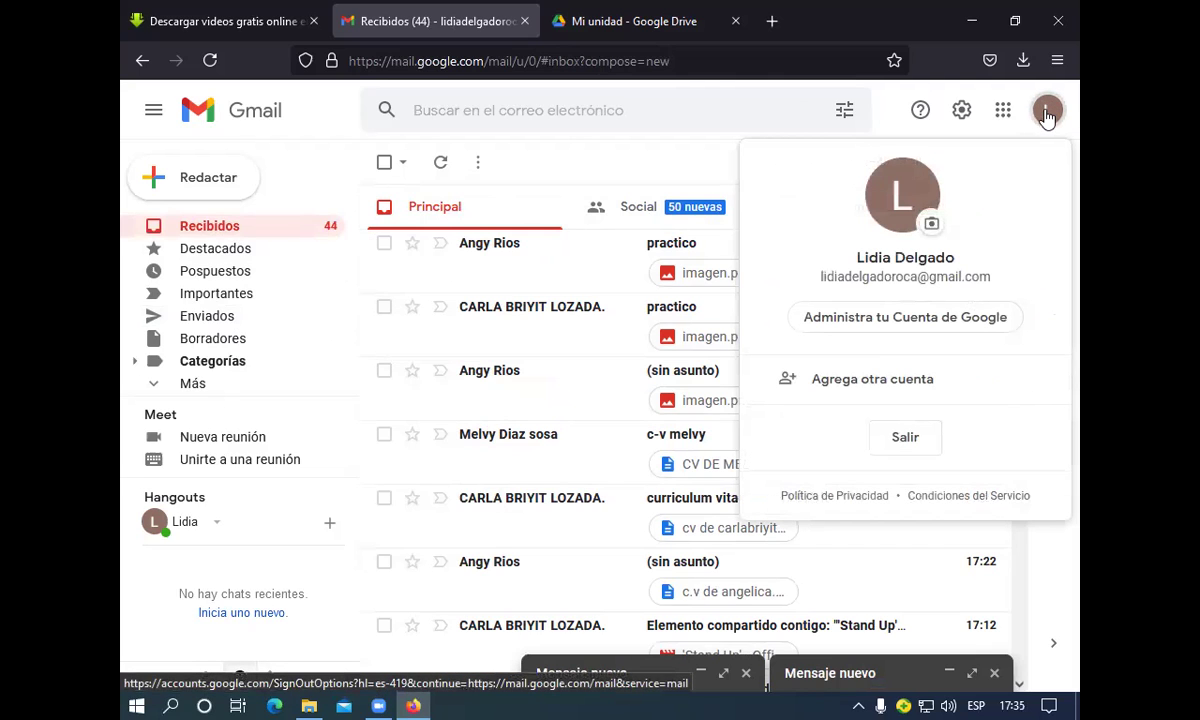
{"action": "left_click", "coordinate": [898, 438]}
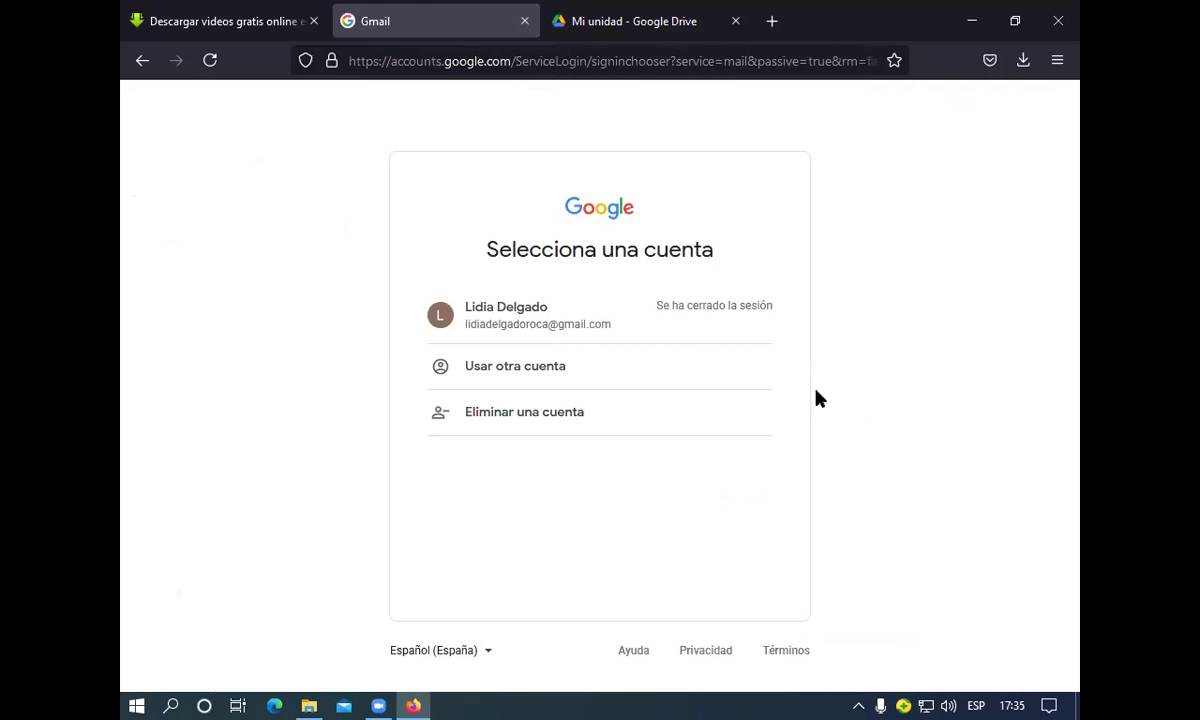
{"action": "left_click", "coordinate": [1061, 21]}
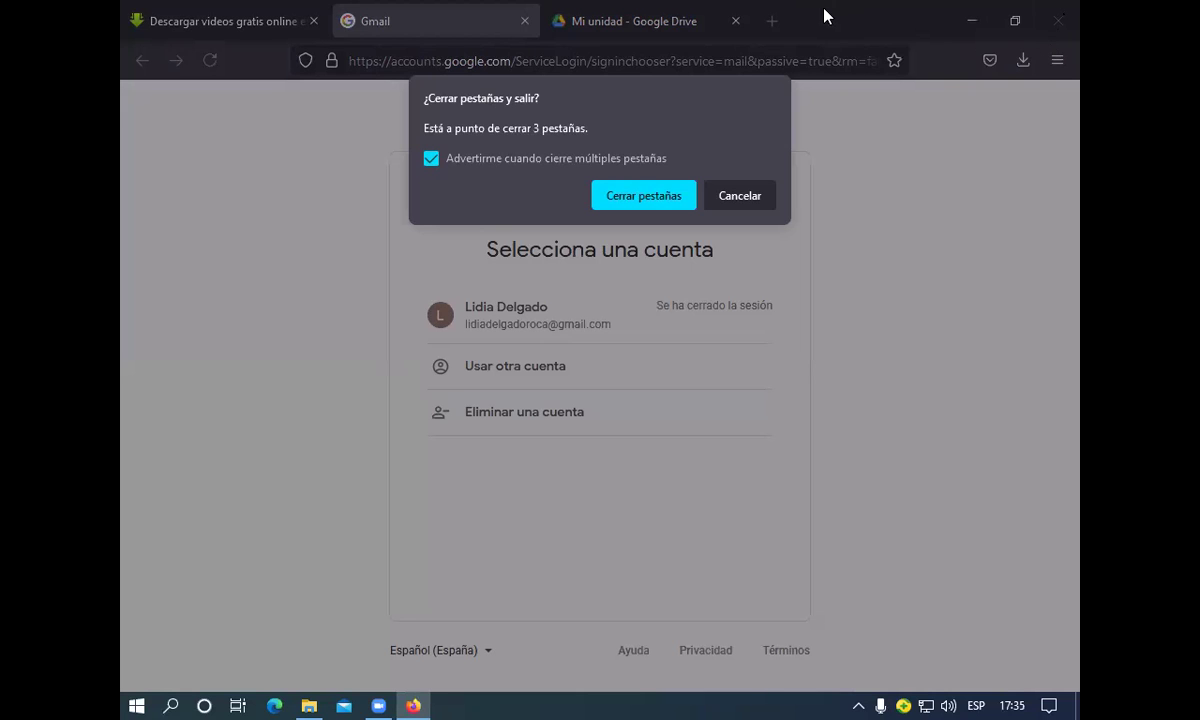
{"action": "left_click", "coordinate": [667, 195]}
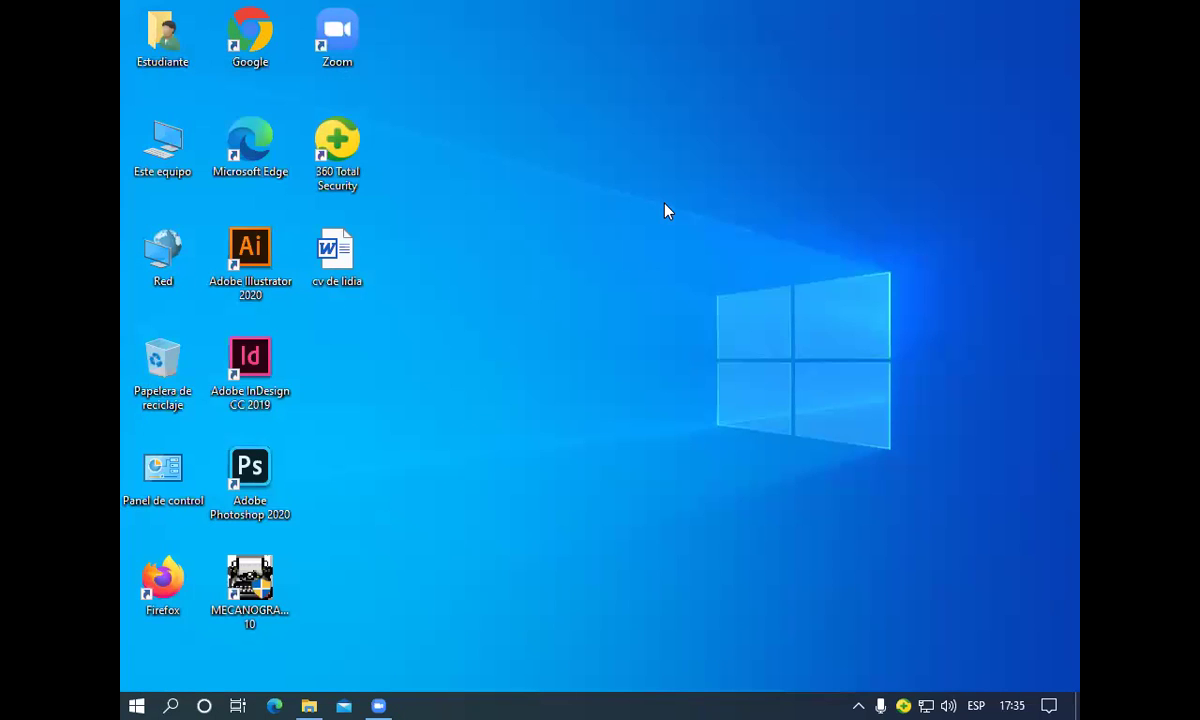